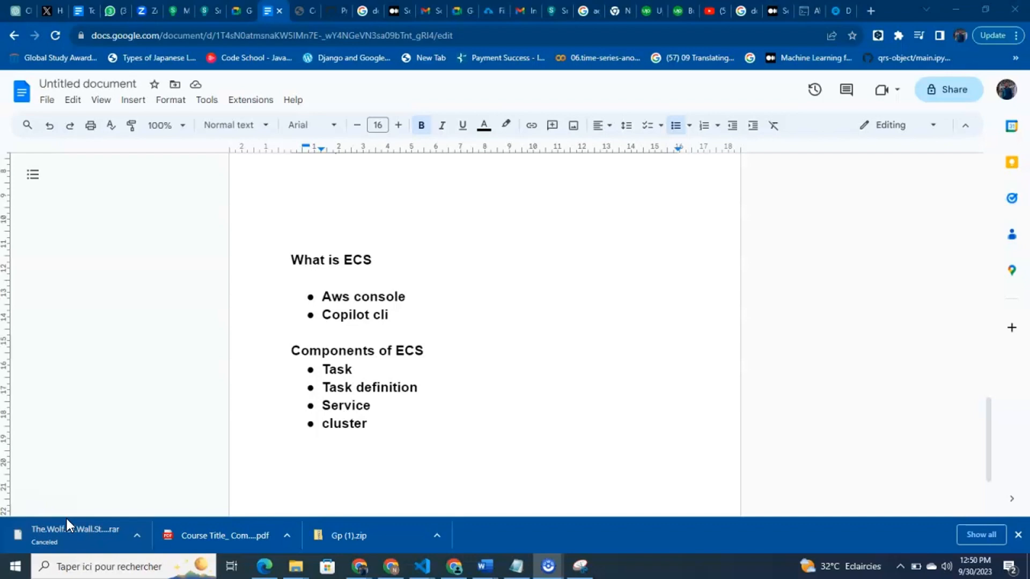
left_click(107, 493)
left_click(119, 483)
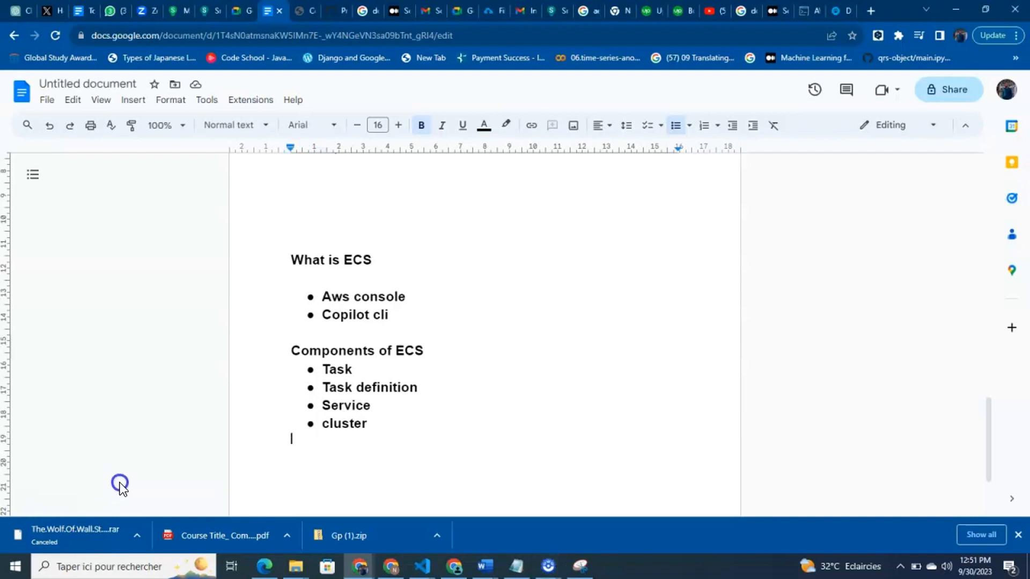
left_click(167, 465)
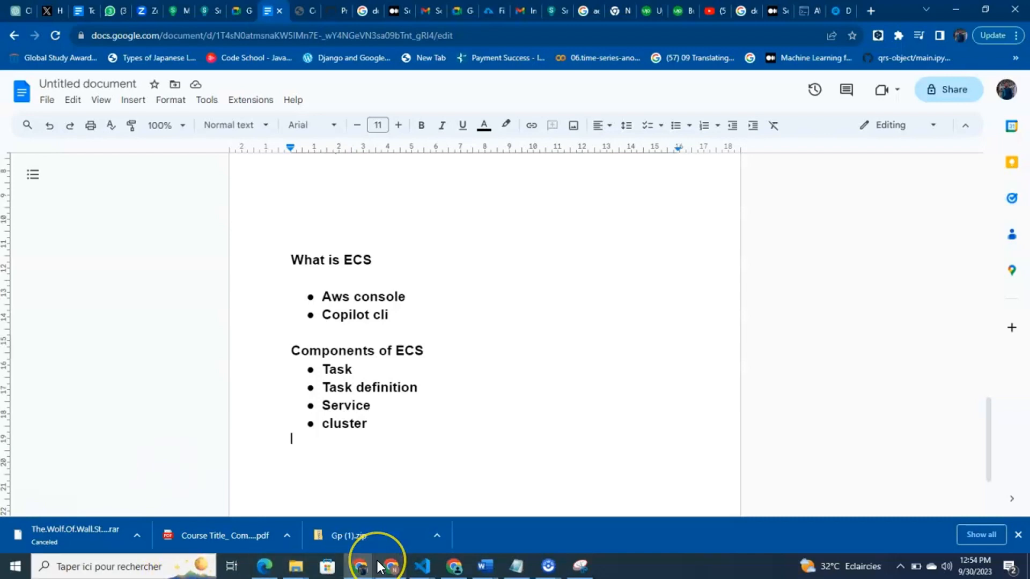
- Switch to the Chrome window showing the Amazon ECR repositories and move that page into its own maximized window
mouse_move(378, 564)
left_click(382, 540)
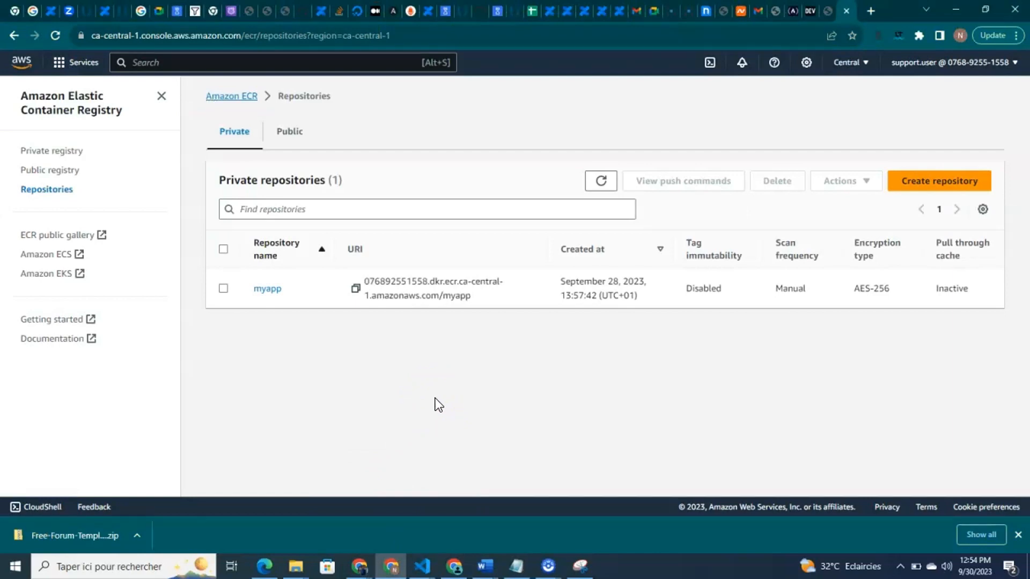
left_click(320, 350)
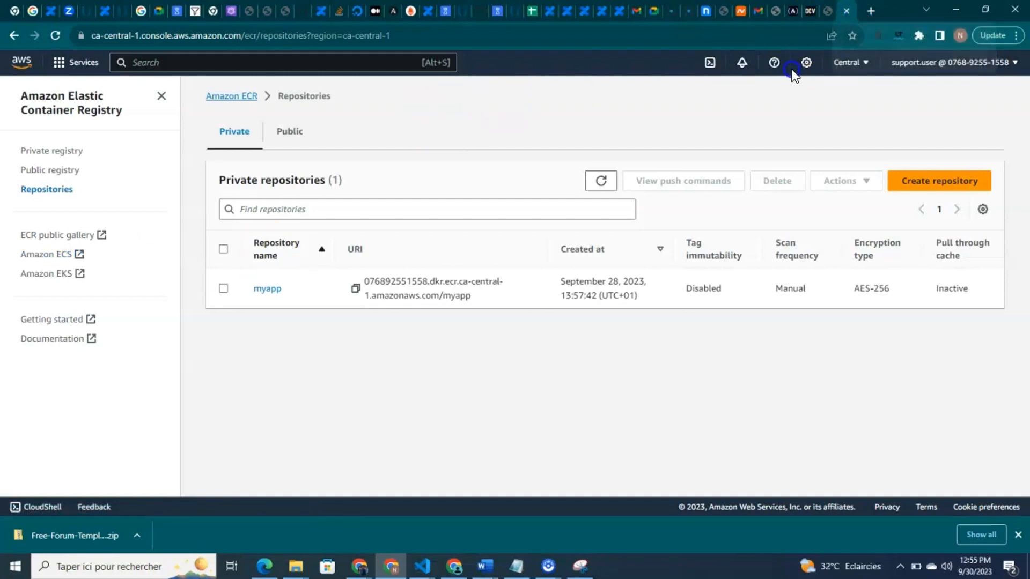
left_click_drag(791, 69, 848, 18)
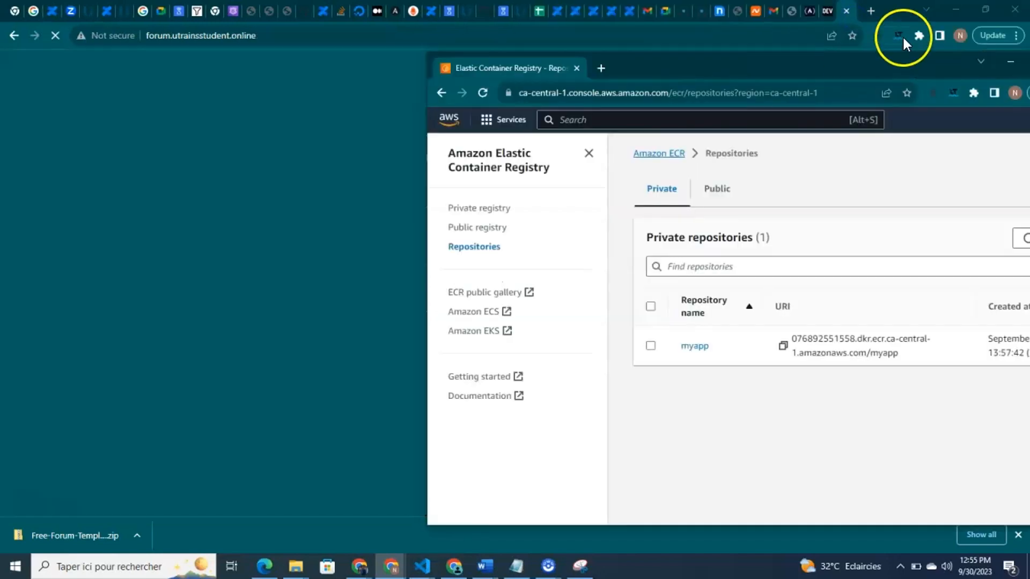
left_click_drag(937, 65, 674, 21)
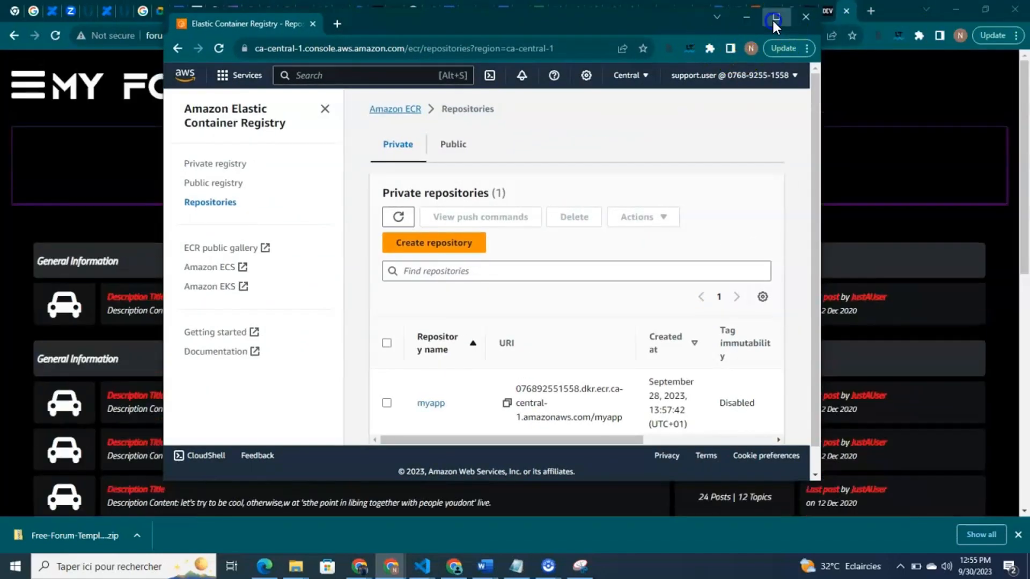
left_click(773, 19)
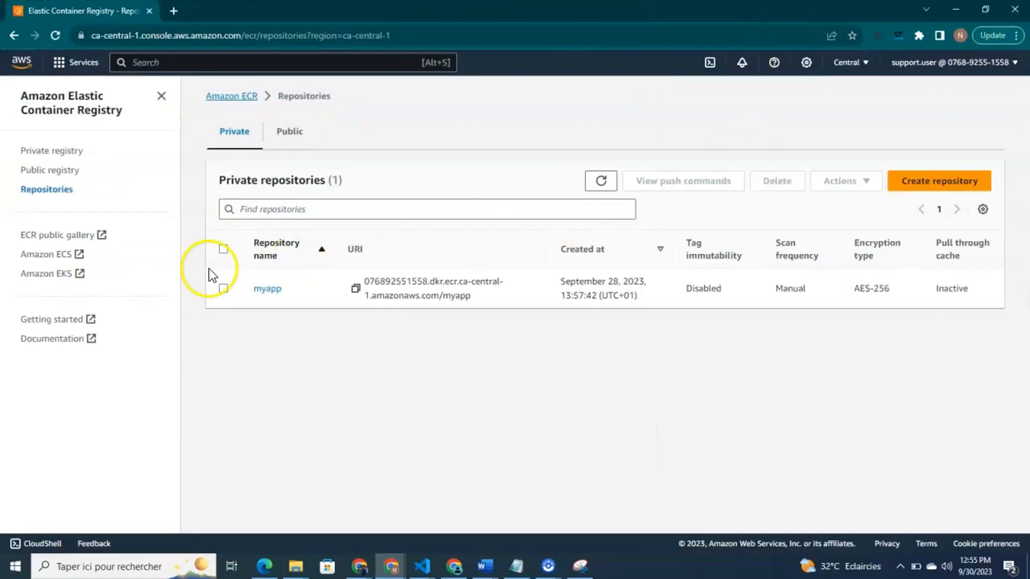
- Open Amazon ECS from the registry page and start creating a new task definition with the standard form
left_click(67, 255)
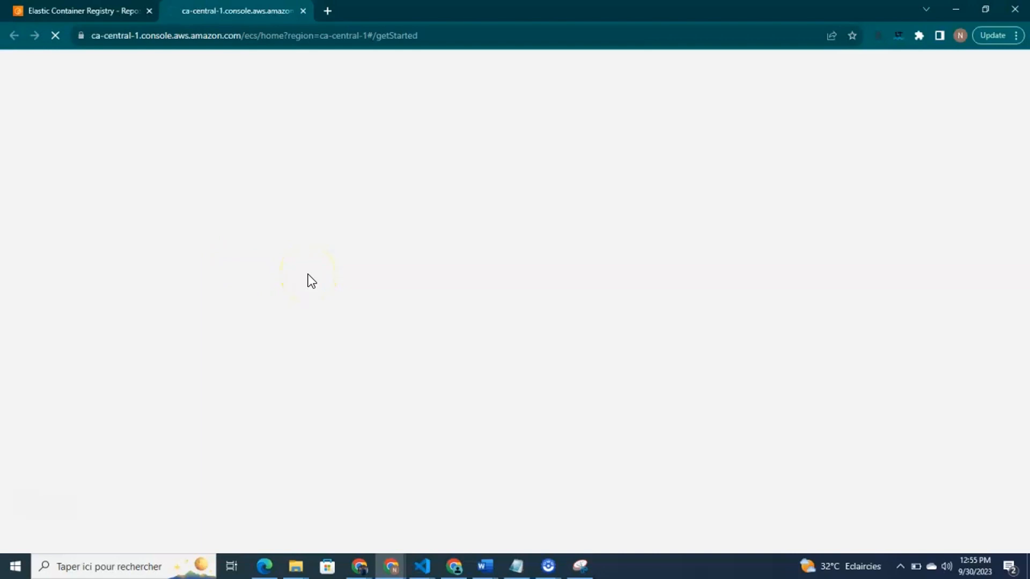
left_click(711, 232)
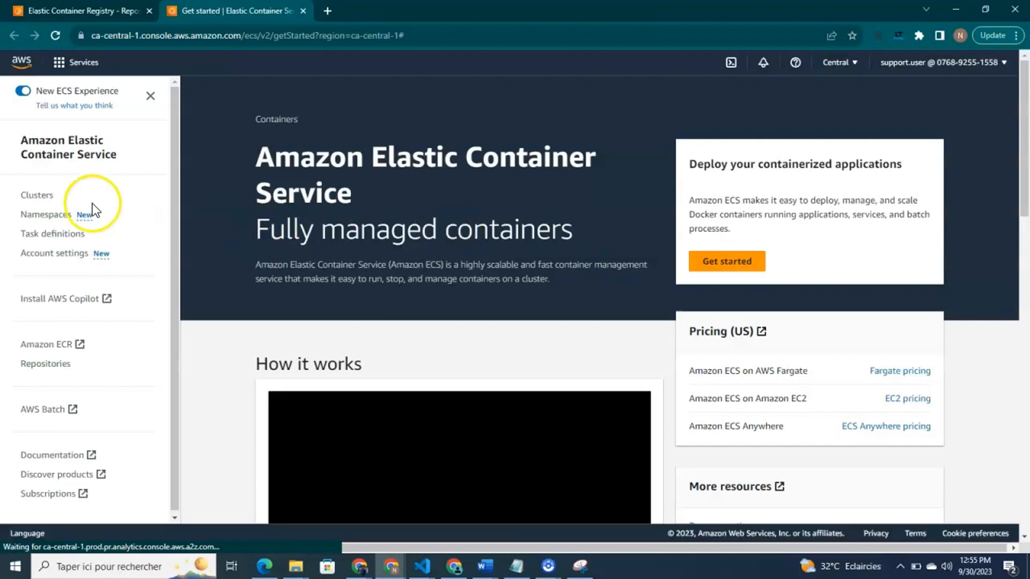
left_click(52, 236)
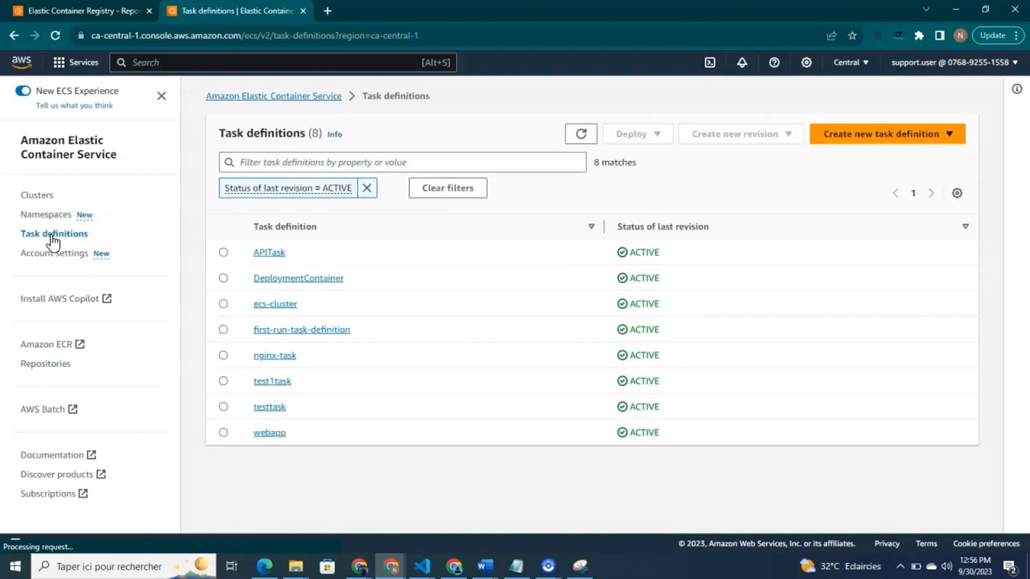
left_click(838, 137)
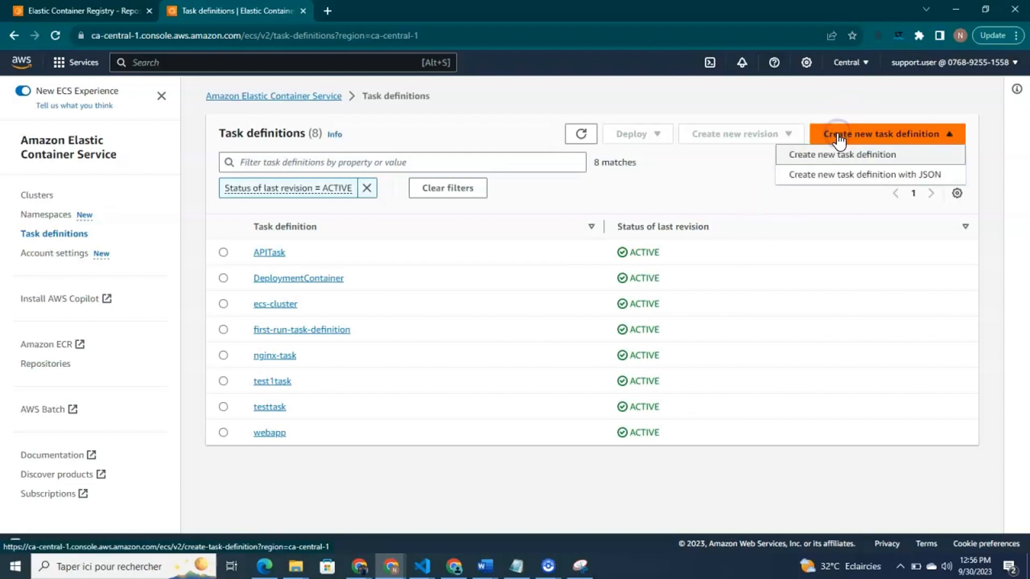
left_click(815, 155)
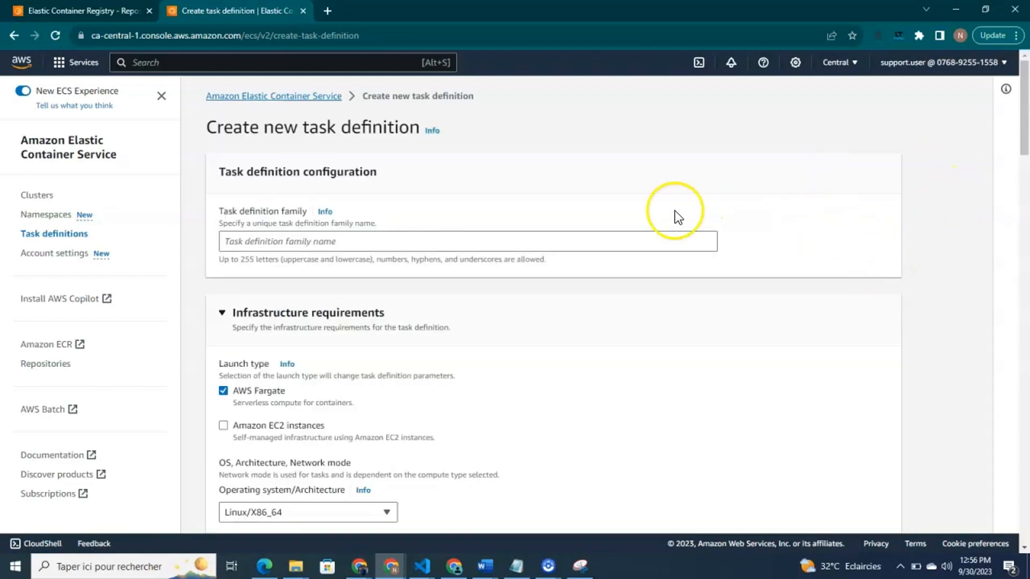
- Set the task definition family name to myapp
left_click(349, 237)
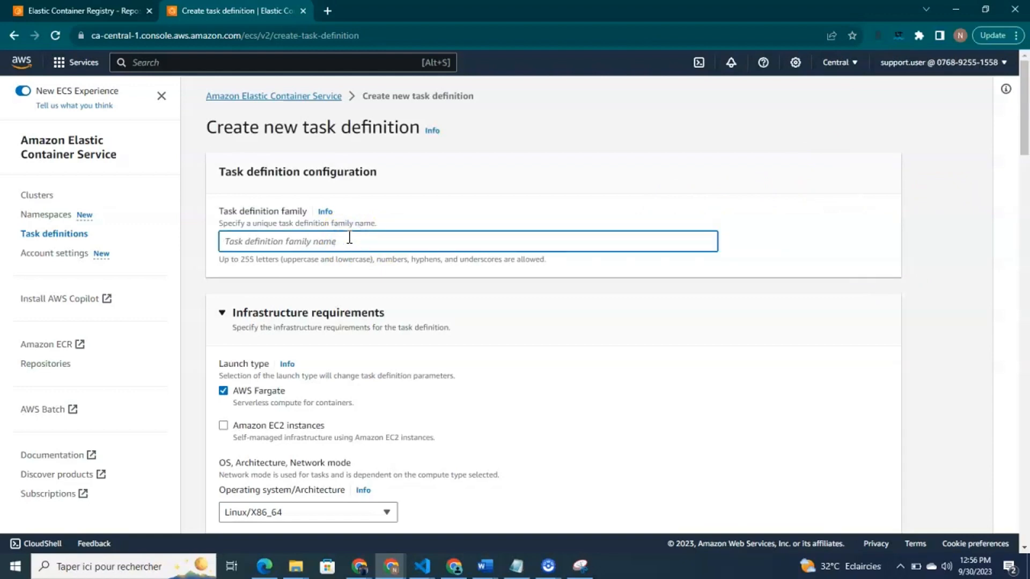
type("my")
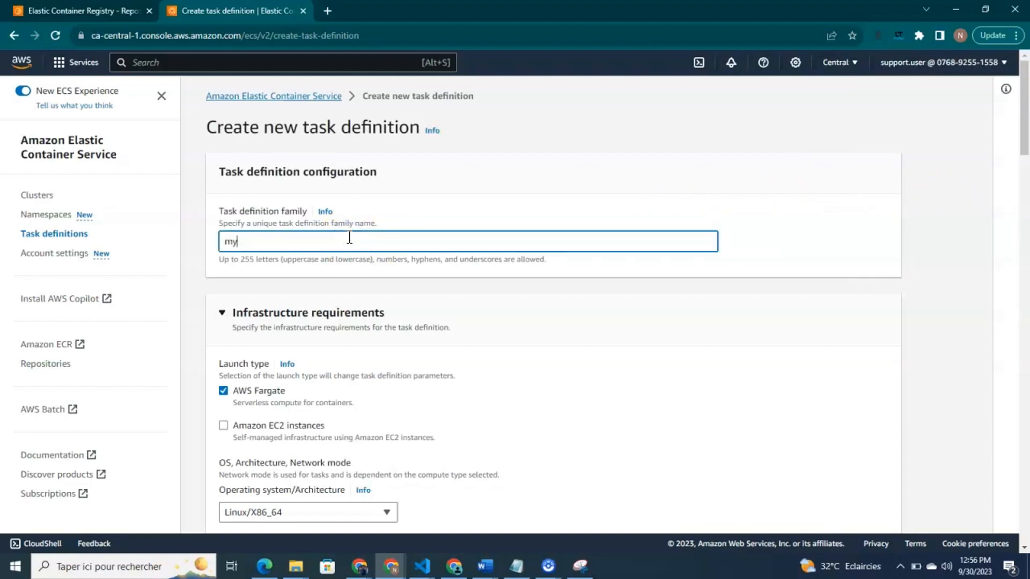
type("app")
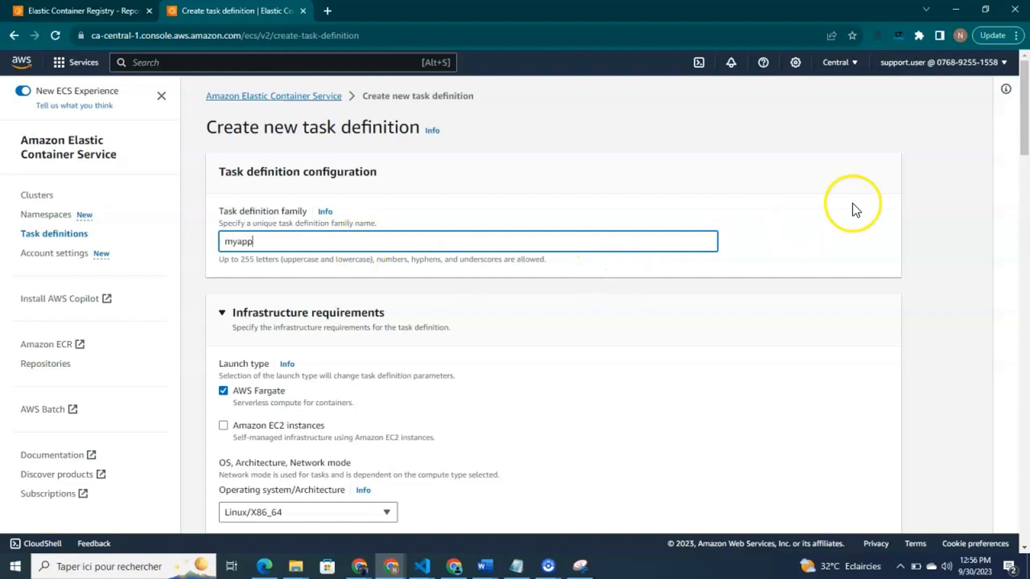
- Review the infrastructure requirements: launch type, operating system, network mode, task size and the selectable task roles
left_click_drag(1027, 116, 1028, 122)
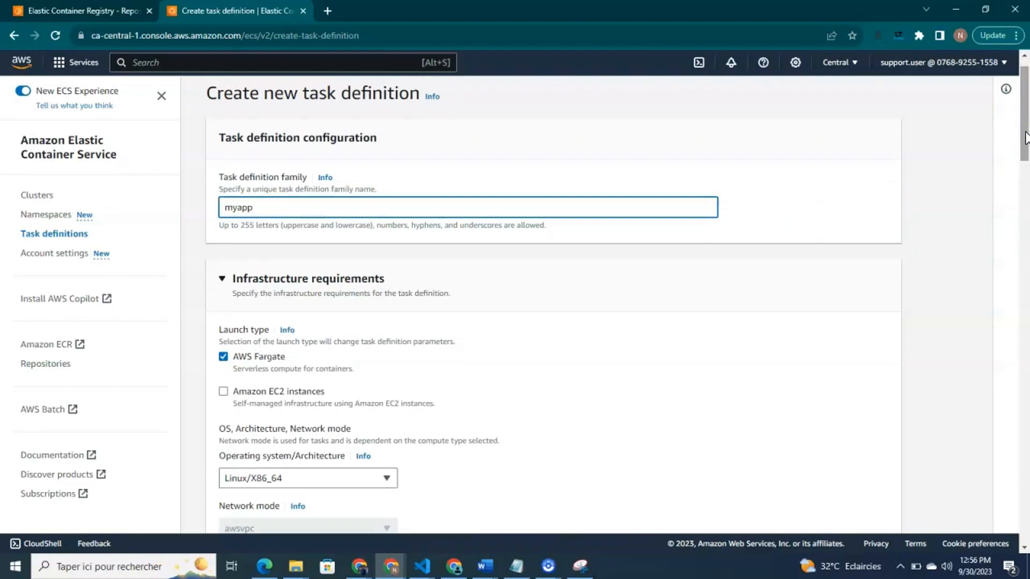
left_click_drag(1025, 132, 1025, 160)
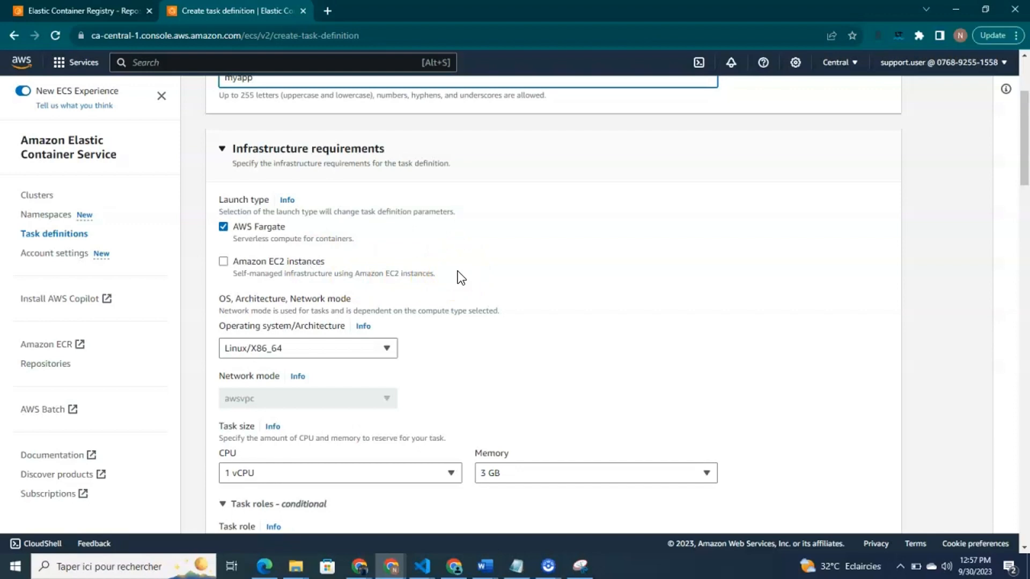
left_click(1028, 176)
left_click_drag(1027, 176, 1026, 190)
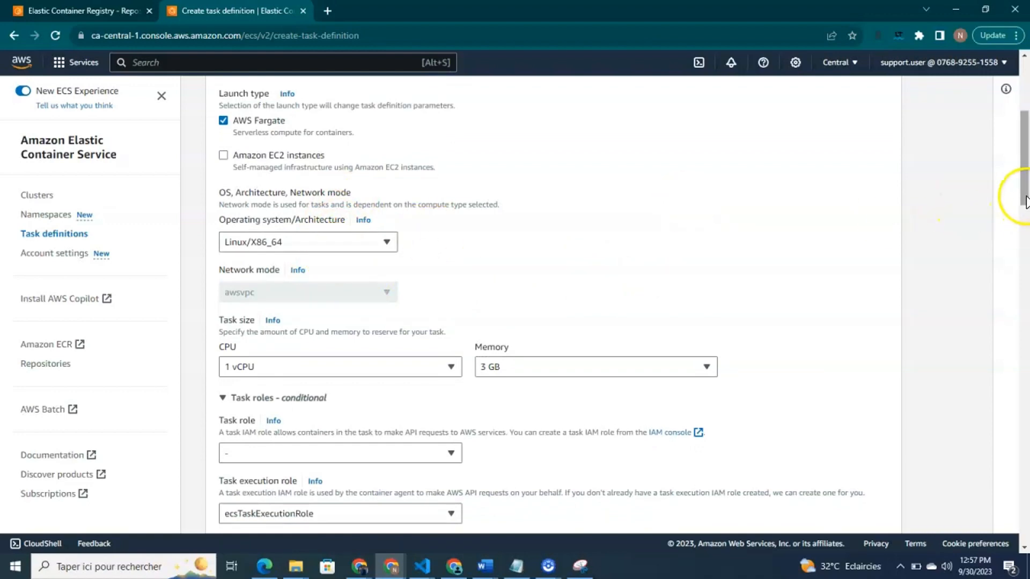
left_click_drag(1026, 196, 1026, 217)
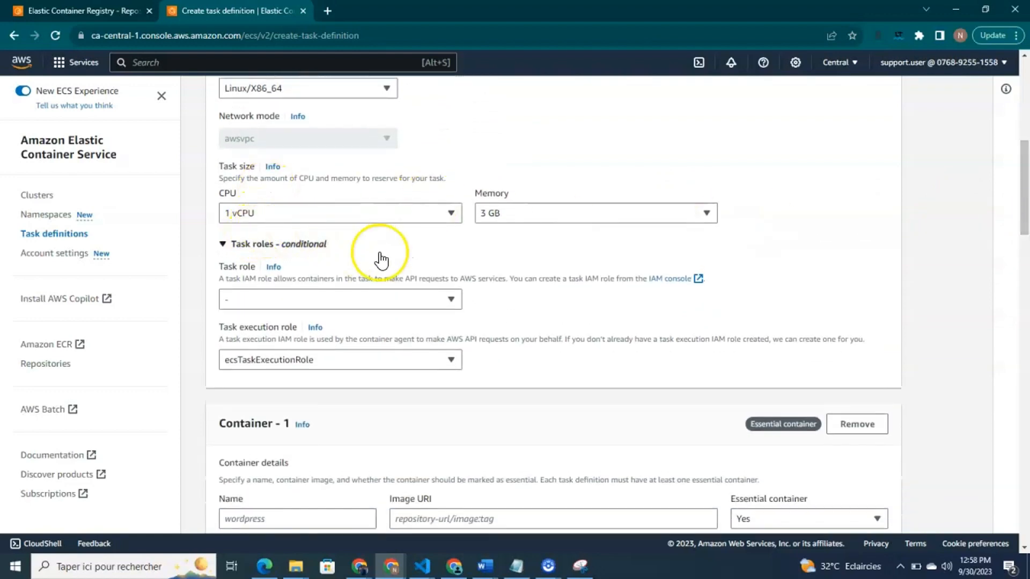
scroll(1027, 198, "down", 1)
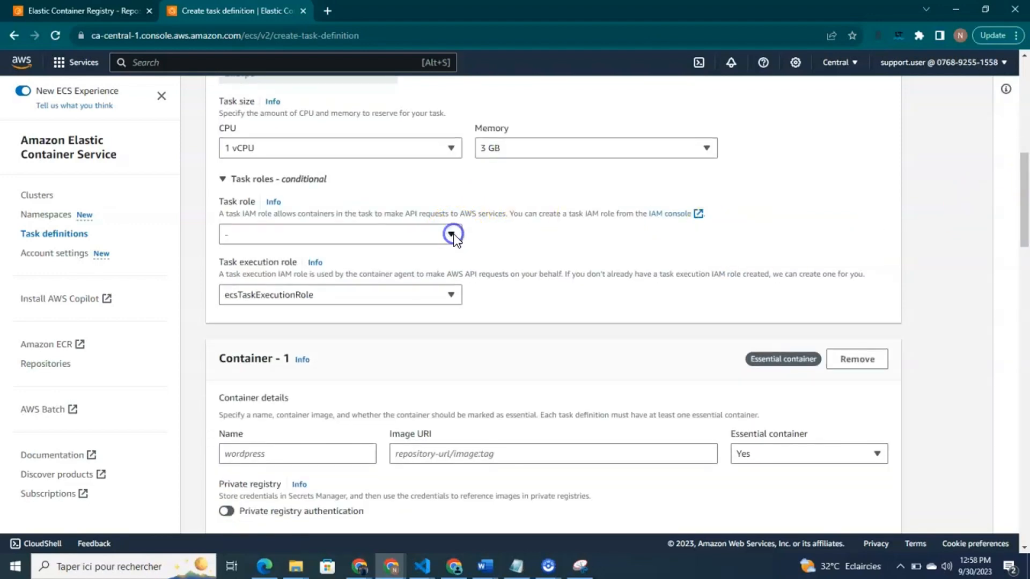
left_click(452, 235)
left_click(525, 236)
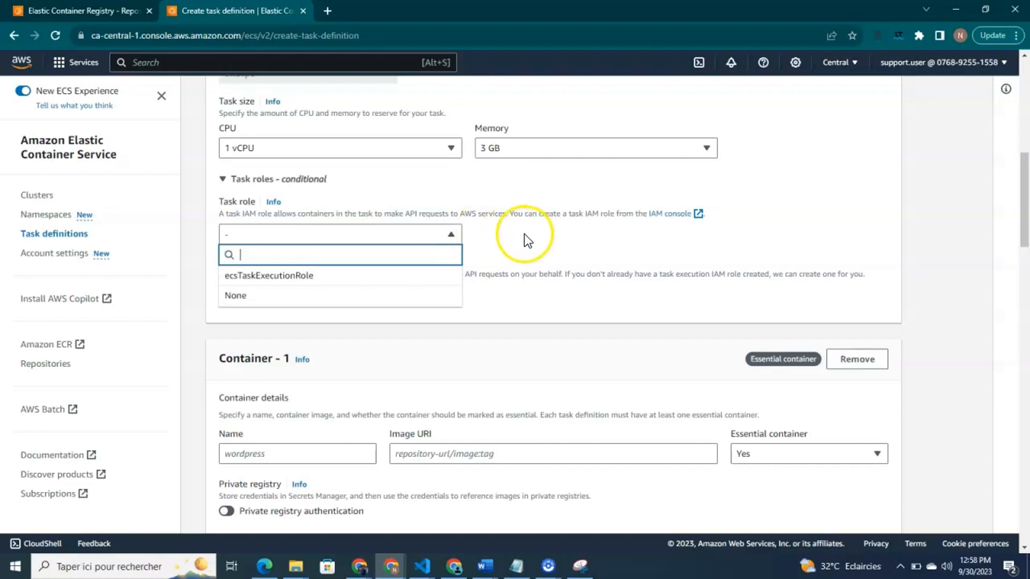
left_click(688, 264)
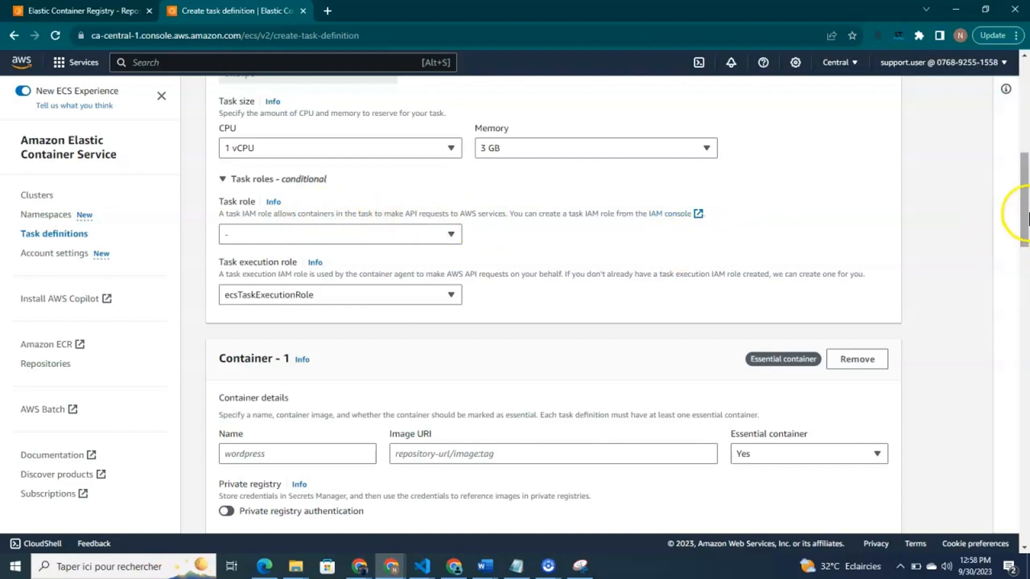
- Name the first container myapp in the container details
left_click_drag(1024, 213, 1024, 245)
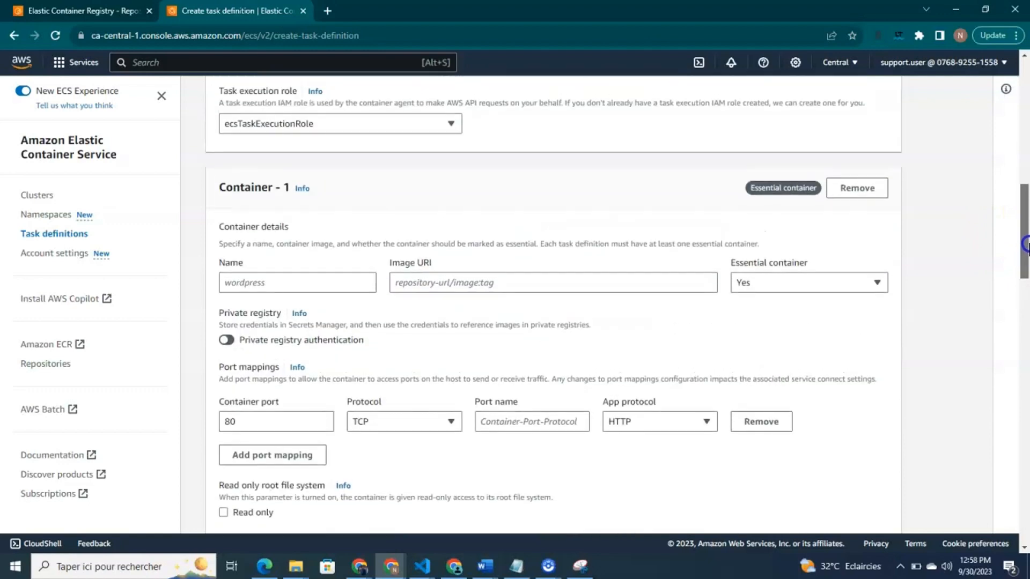
left_click(248, 283)
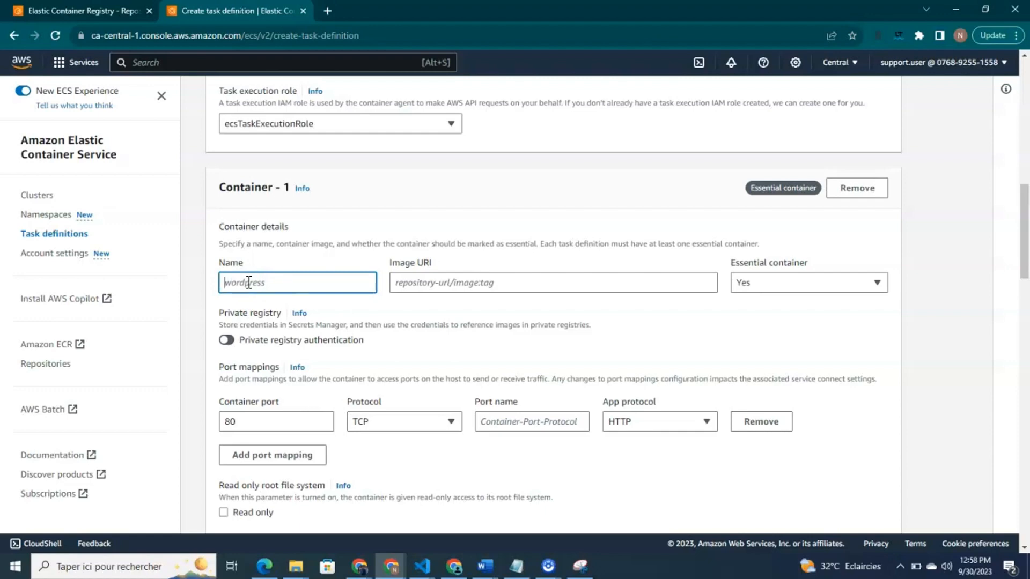
type("myapp")
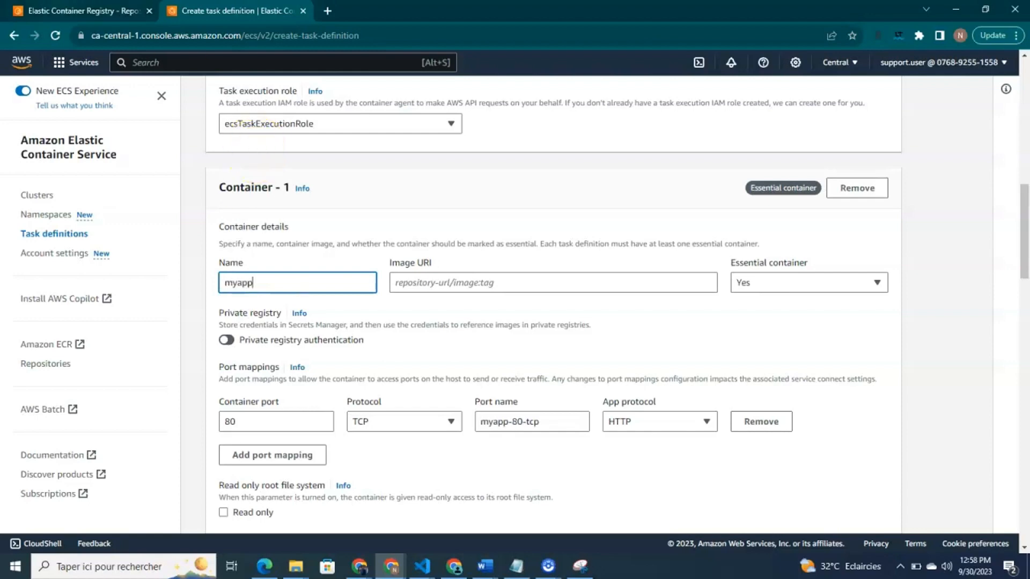
- Copy the myapp repository's URI from Amazon ECR and paste it as the container's image URI
left_click(53, 8)
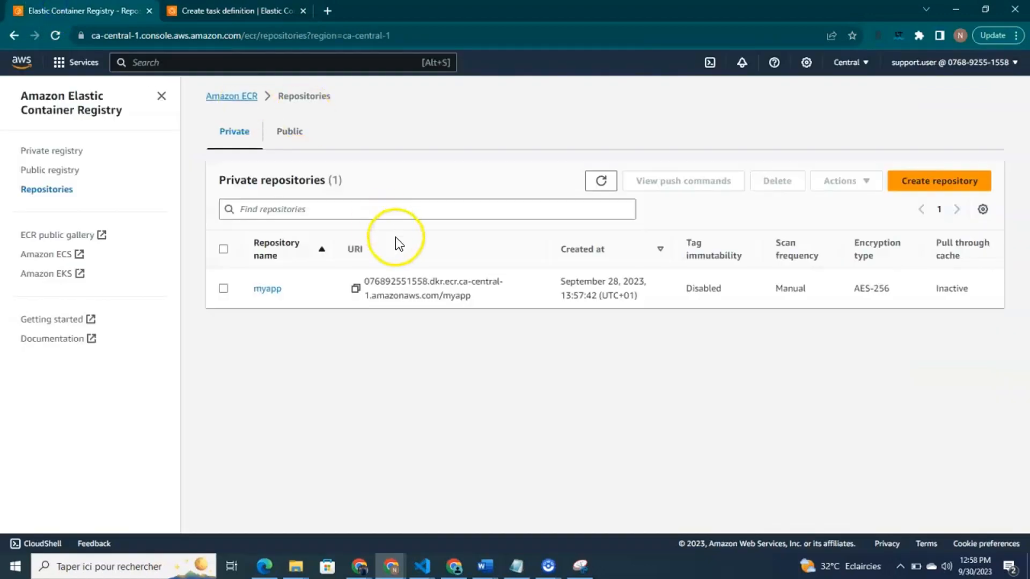
left_click(356, 289)
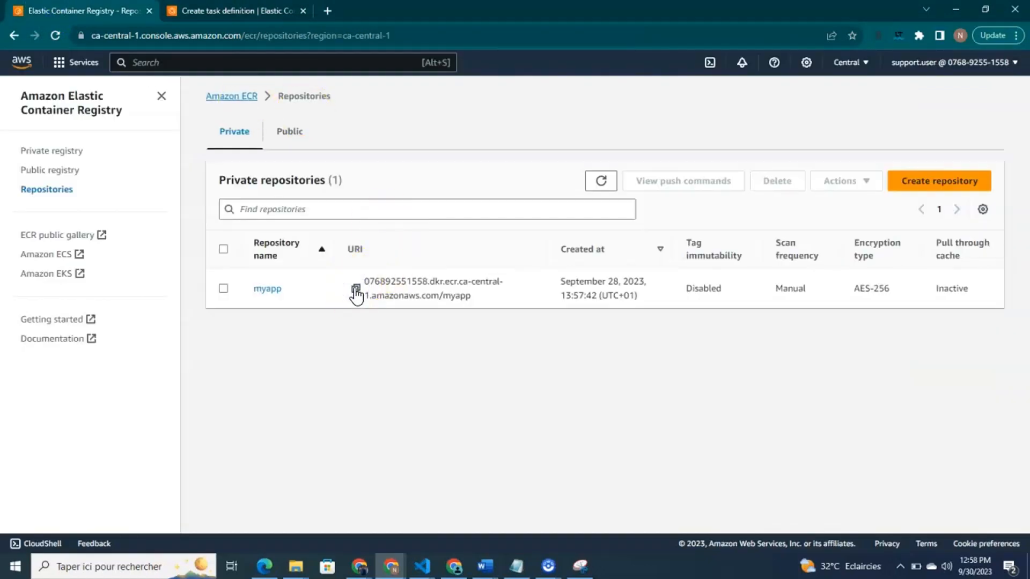
left_click(231, 7)
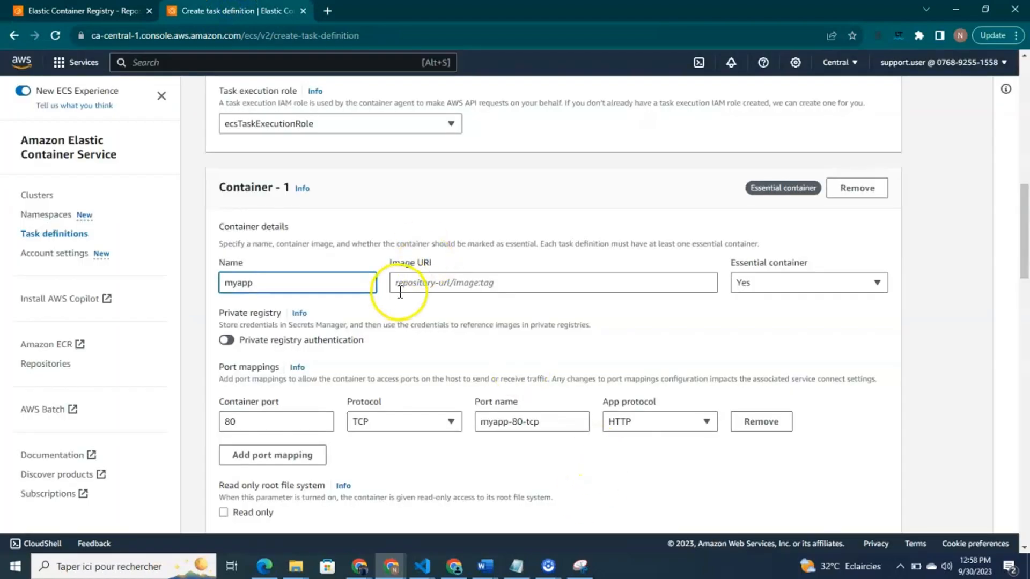
left_click(406, 289)
key("ctrl+v")
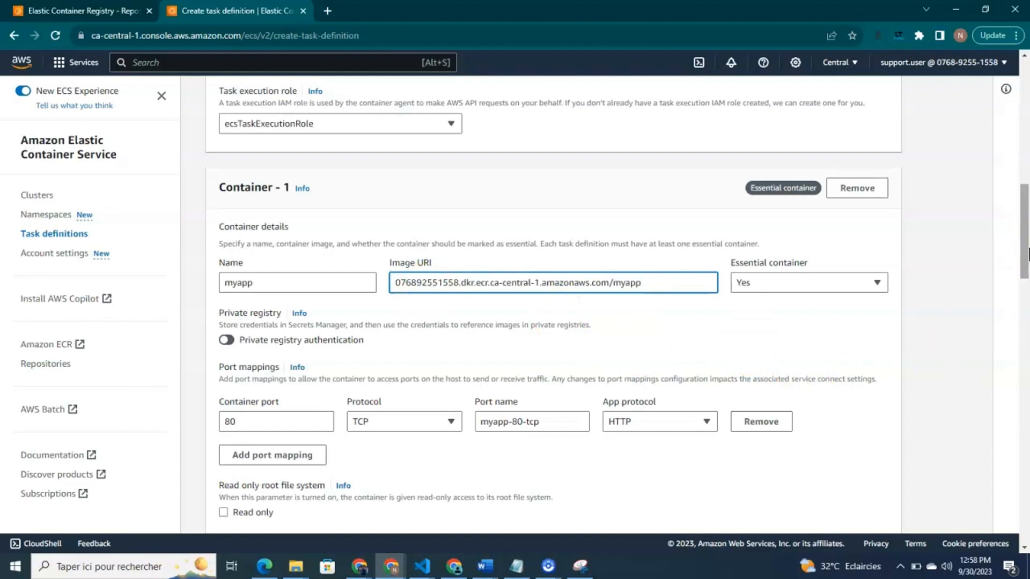
- Create the myapp task definition with the default port mapping, CloudWatch log collection and storage settings
scroll(804, 350, "down", 2)
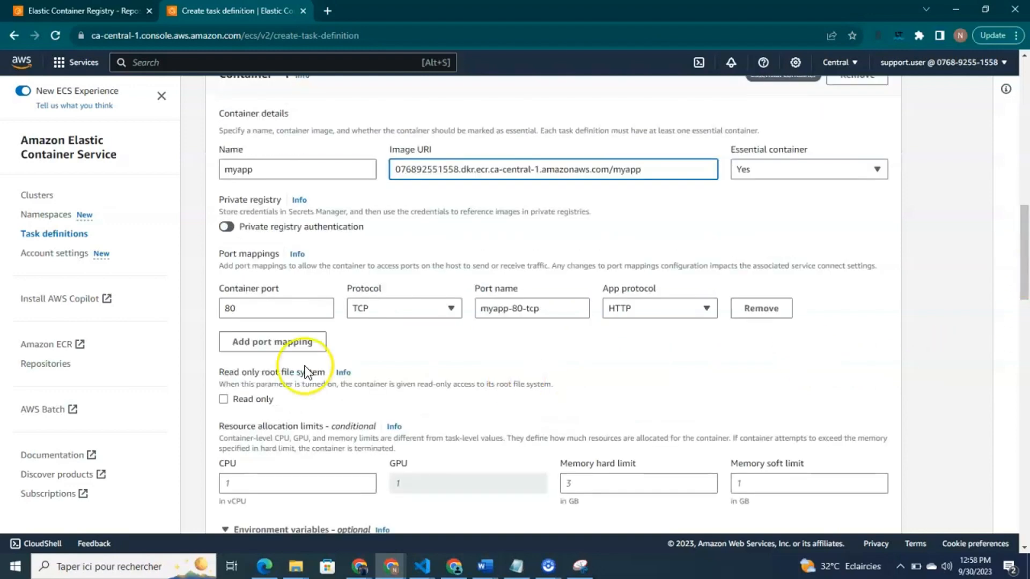
left_click(248, 311)
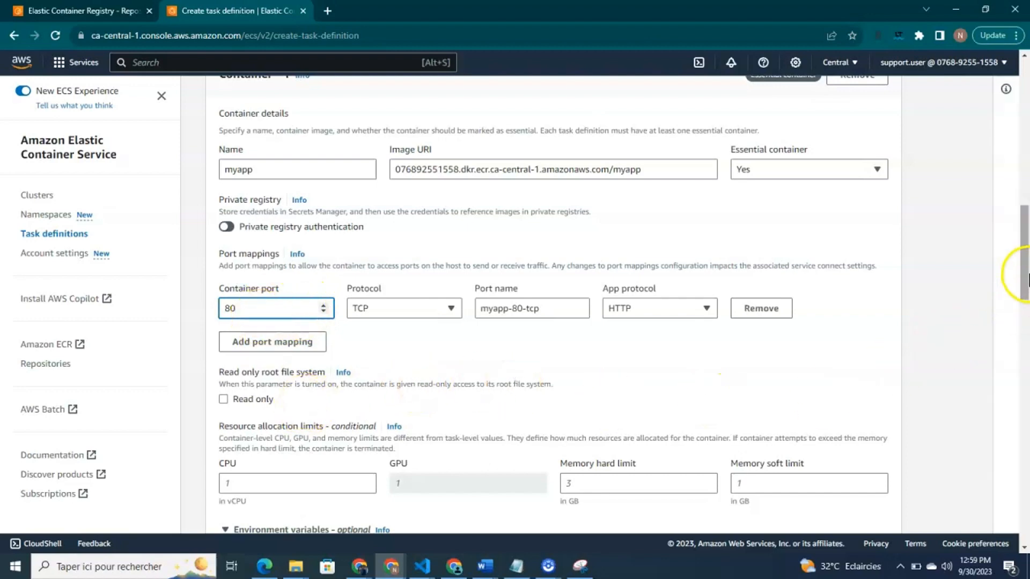
left_click_drag(1025, 276, 1025, 333)
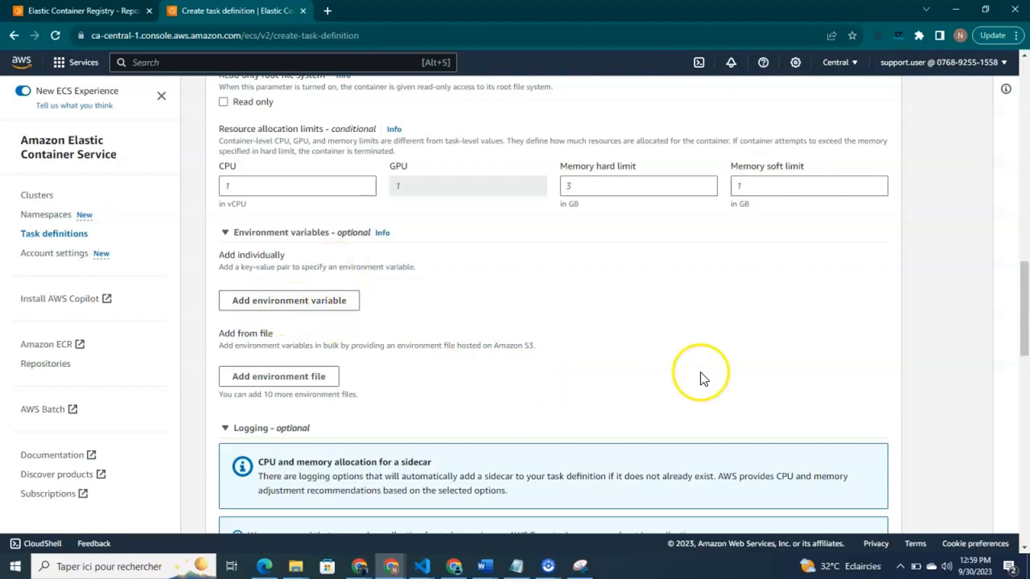
left_click_drag(1025, 322, 1026, 394)
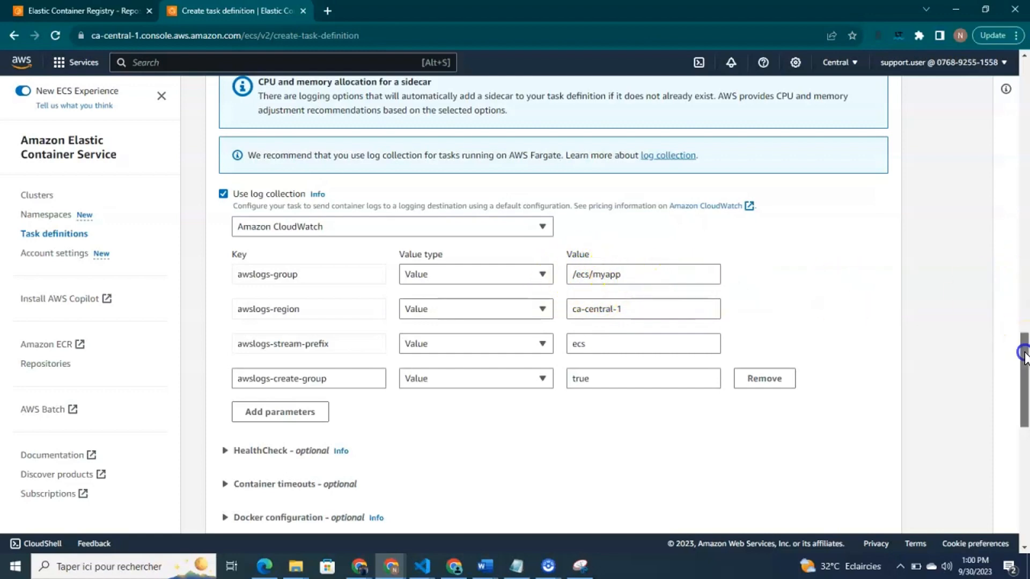
left_click_drag(1024, 354, 1026, 446)
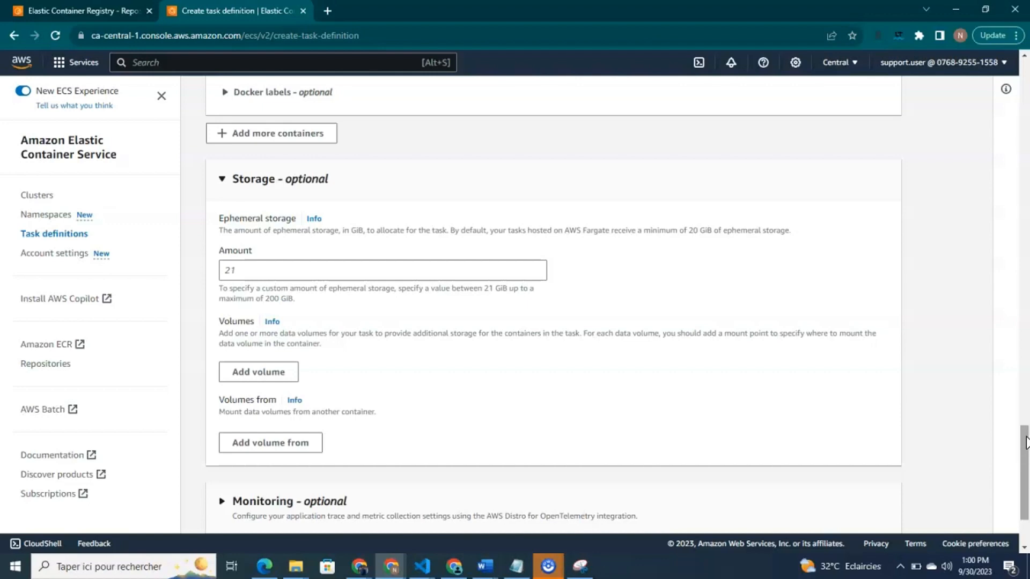
left_click_drag(1027, 445, 1026, 456)
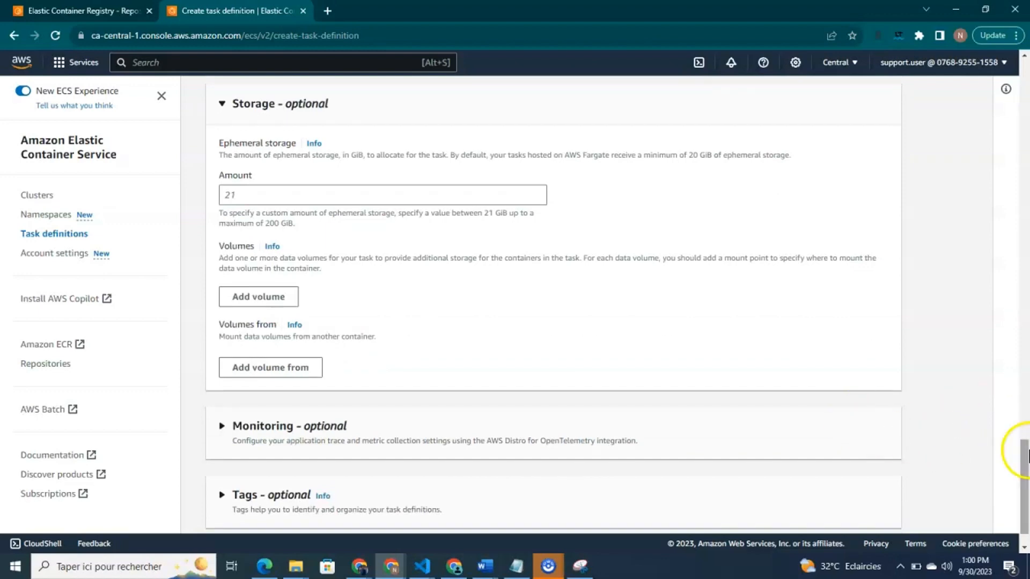
left_click(1026, 454)
left_click_drag(1026, 454, 1026, 461)
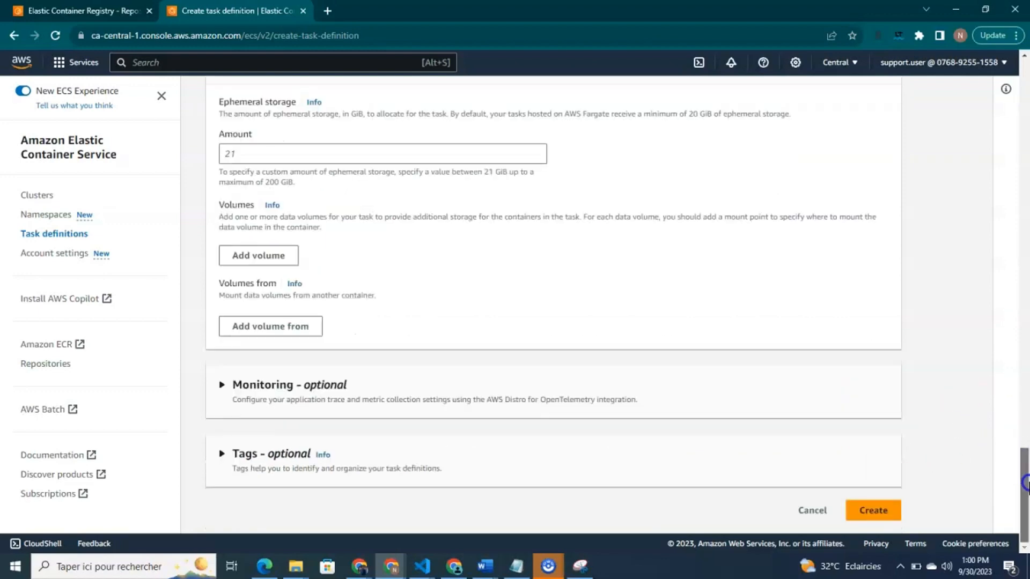
left_click(866, 511)
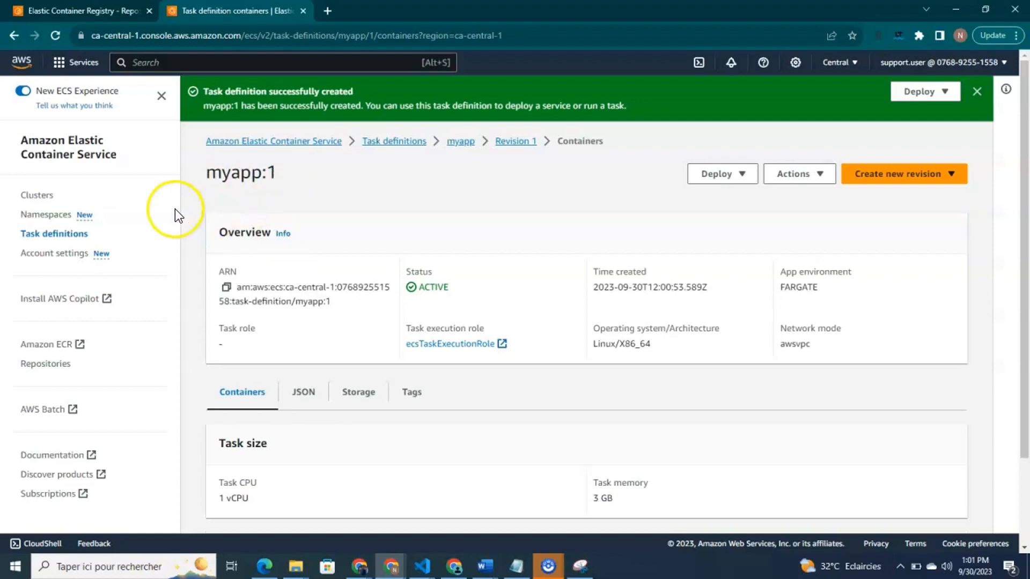
- Start a new ECS cluster and name it myapp-cluster
left_click(37, 203)
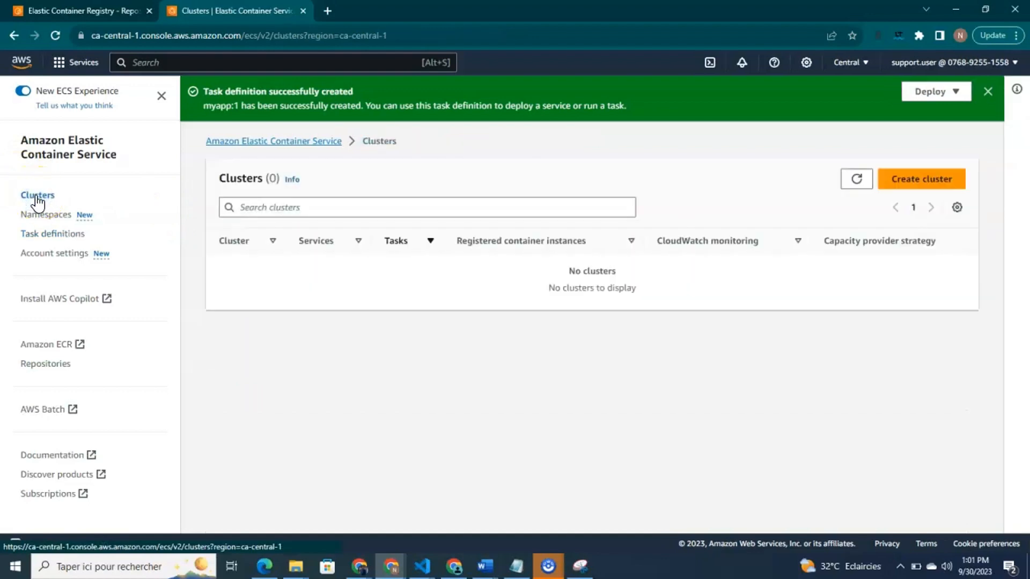
left_click(914, 181)
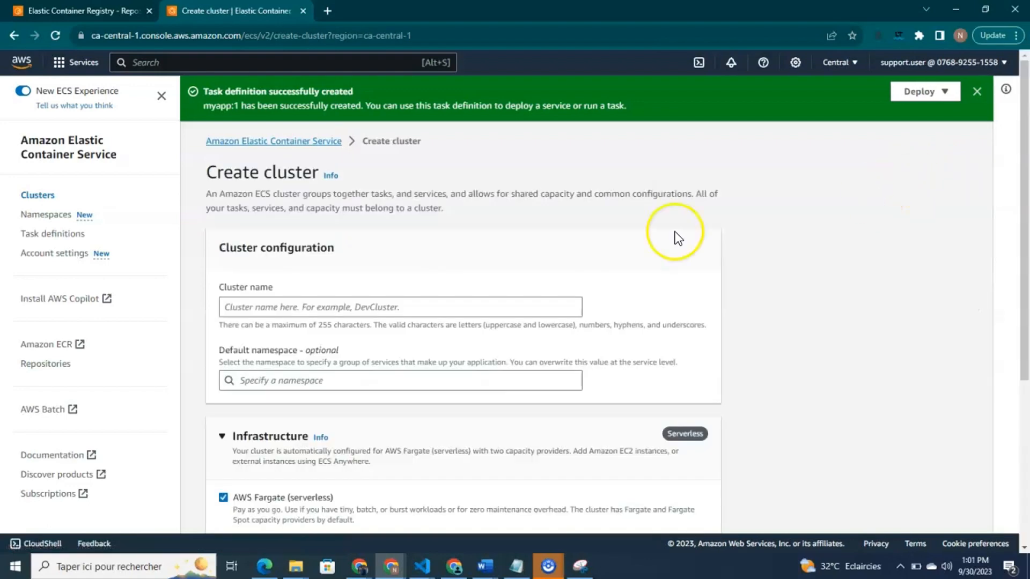
left_click(336, 307)
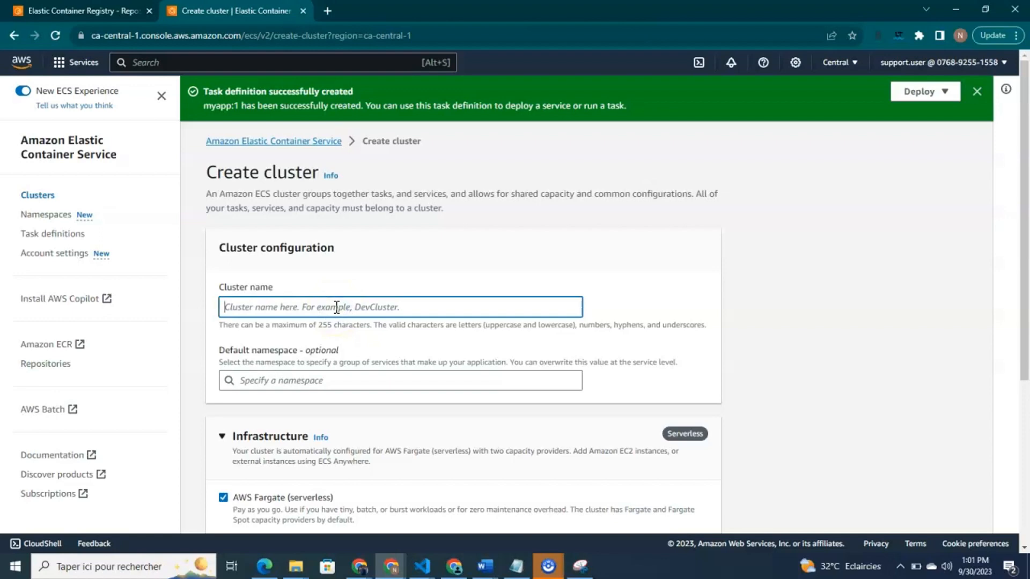
type("myapp")
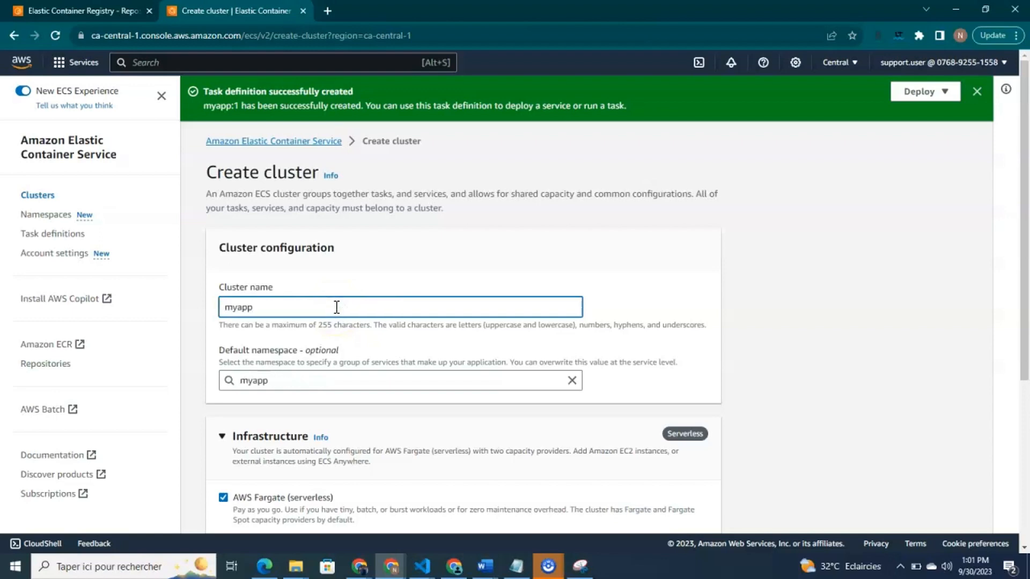
type("-cluster")
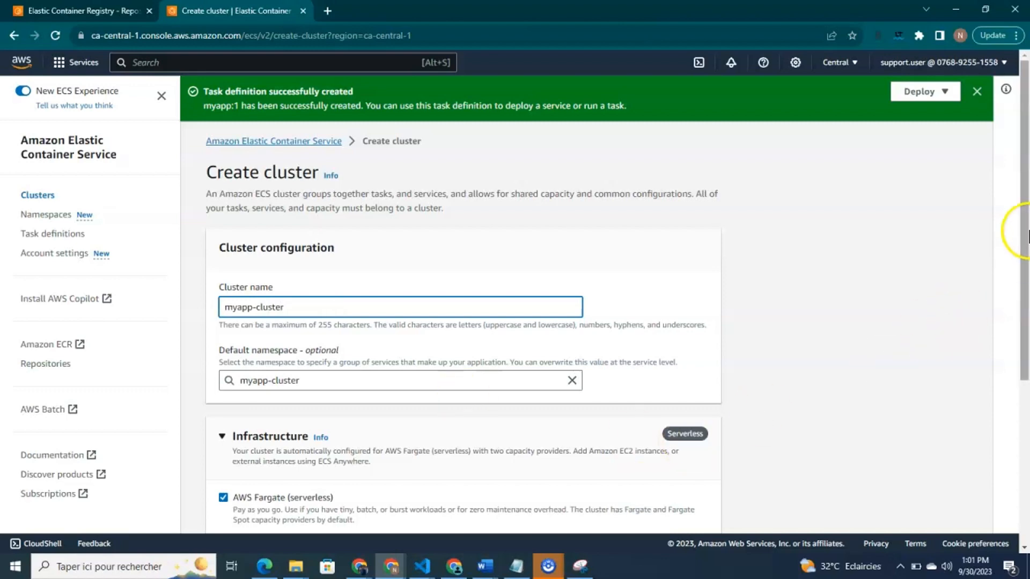
- Create the cluster on AWS Fargate (serverless) infrastructure, leaving monitoring and tags unconfigured
left_click_drag(1024, 232, 1025, 347)
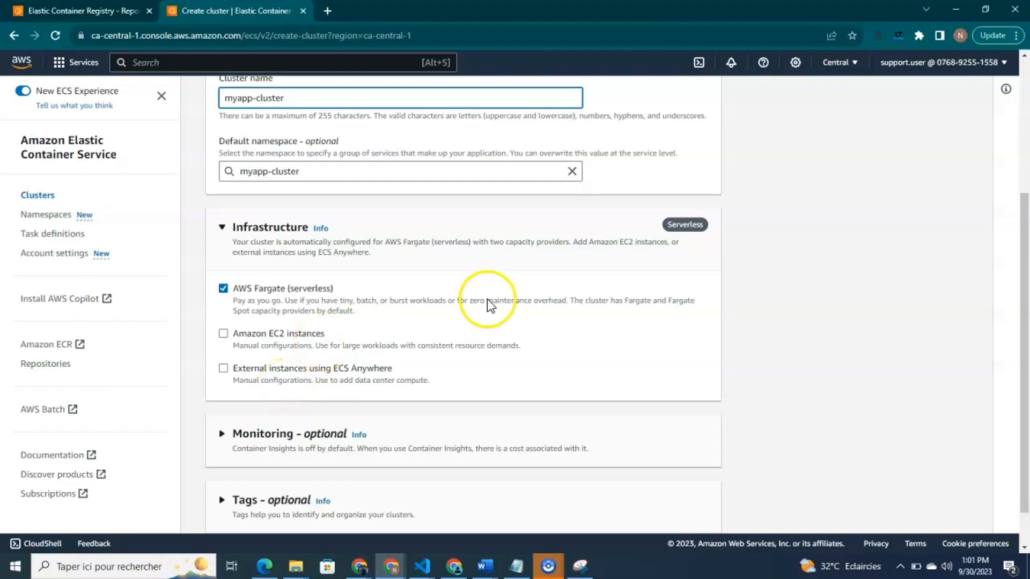
mouse_move(1024, 264)
left_mouse_down()
mouse_move(1025, 294)
mouse_move(1026, 257)
left_mouse_up()
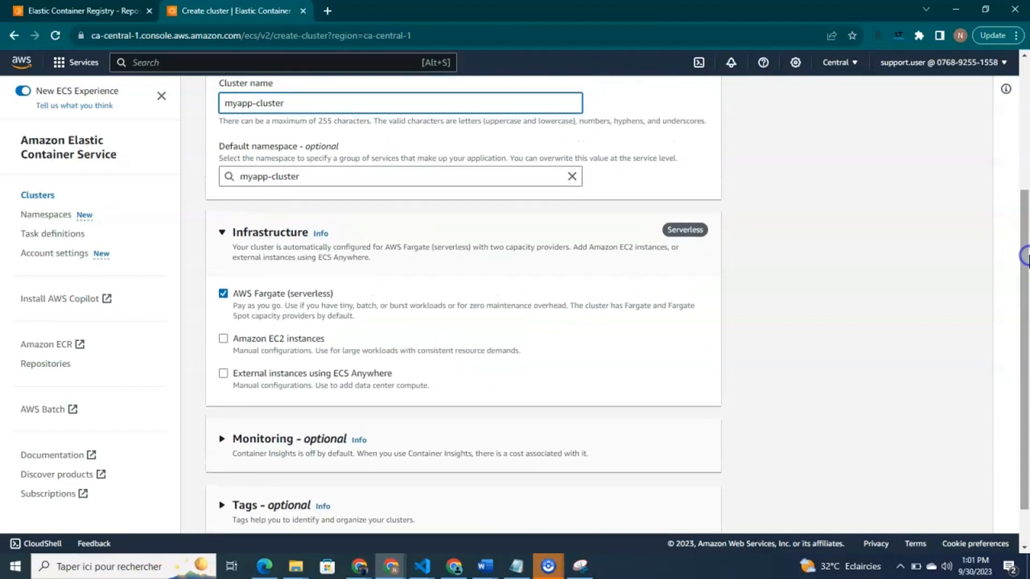
left_click_drag(1025, 325, 1025, 371)
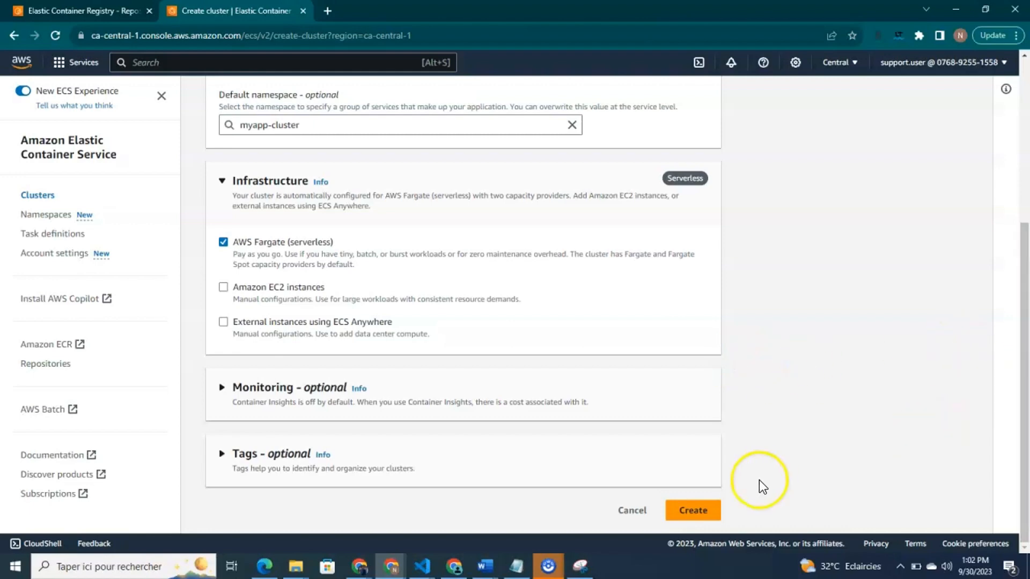
left_click(679, 513)
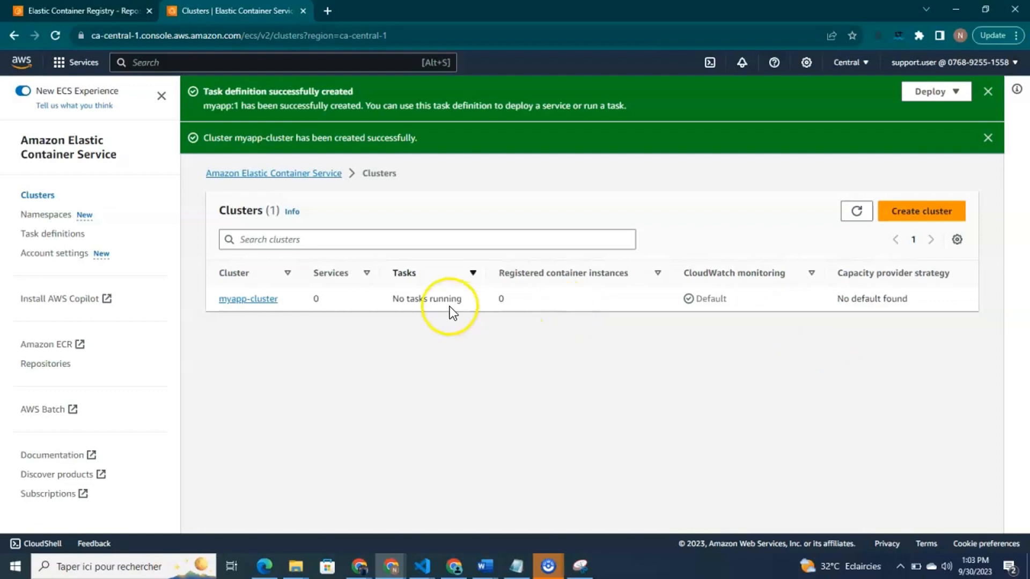
- Open myapp-cluster and start creating a new service in it
left_click(242, 300)
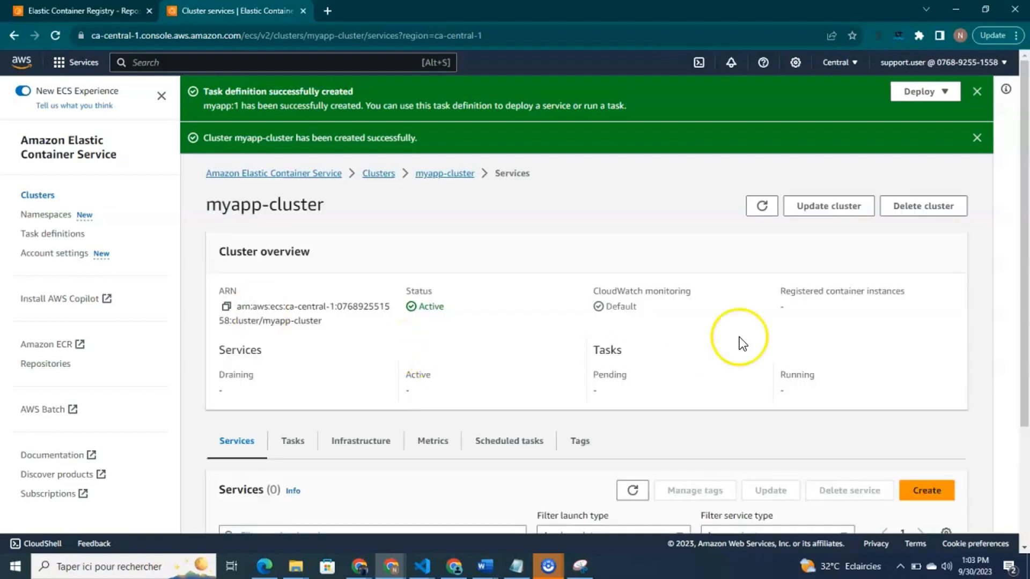
left_click_drag(1024, 241, 1028, 297)
scroll(1026, 257, "down", 1)
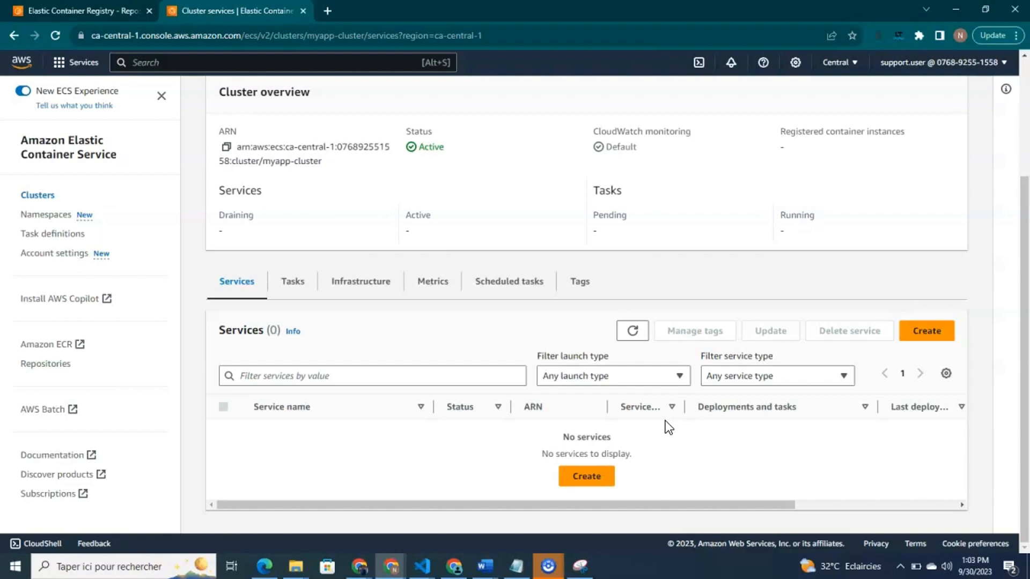
left_click(937, 331)
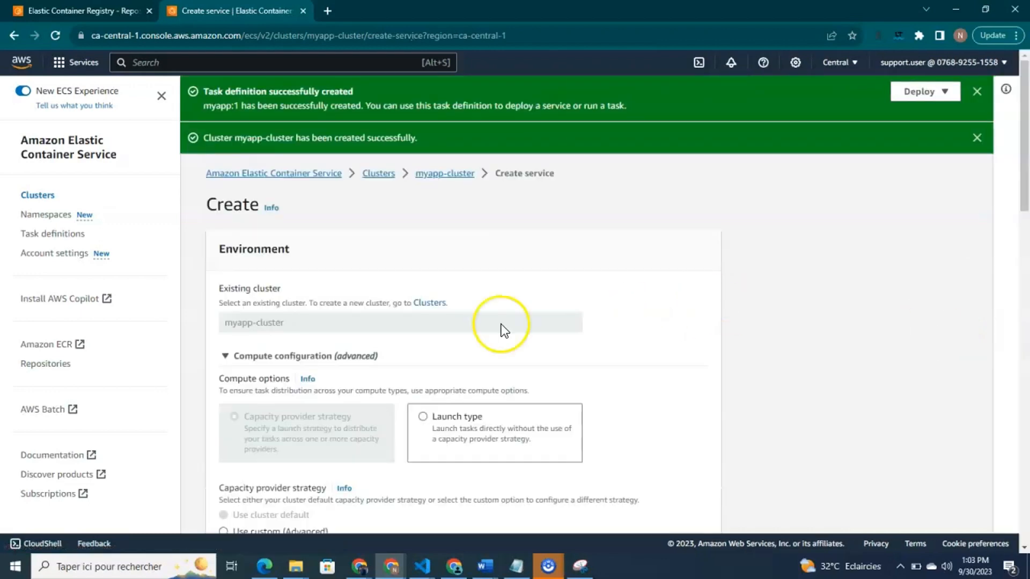
- Select the myapp task definition family with revision 1 (LATEST) for the service, keeping the FARGATE capacity provider strategy
left_click_drag(1023, 185, 1027, 207)
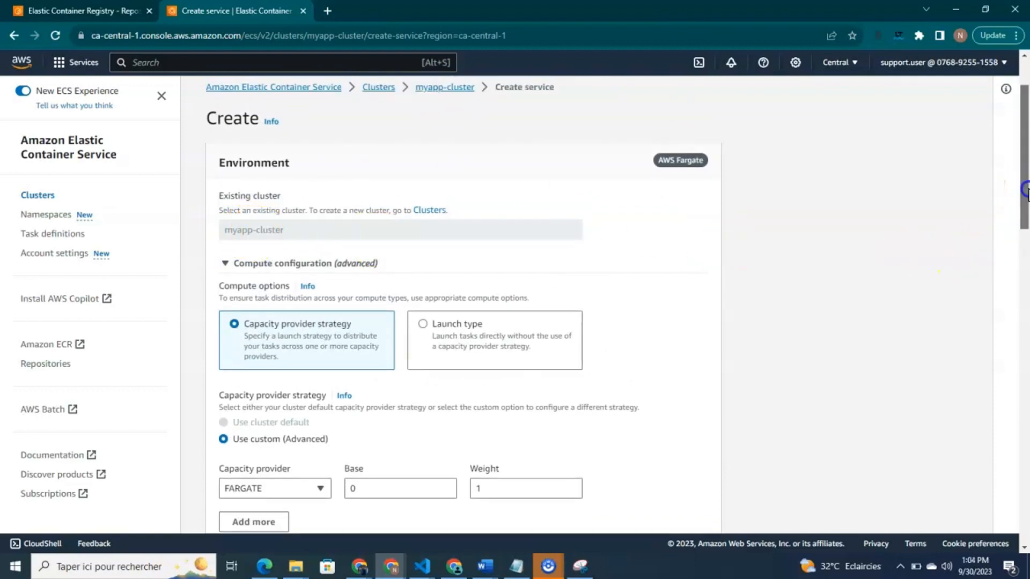
left_click_drag(1025, 188, 1025, 221)
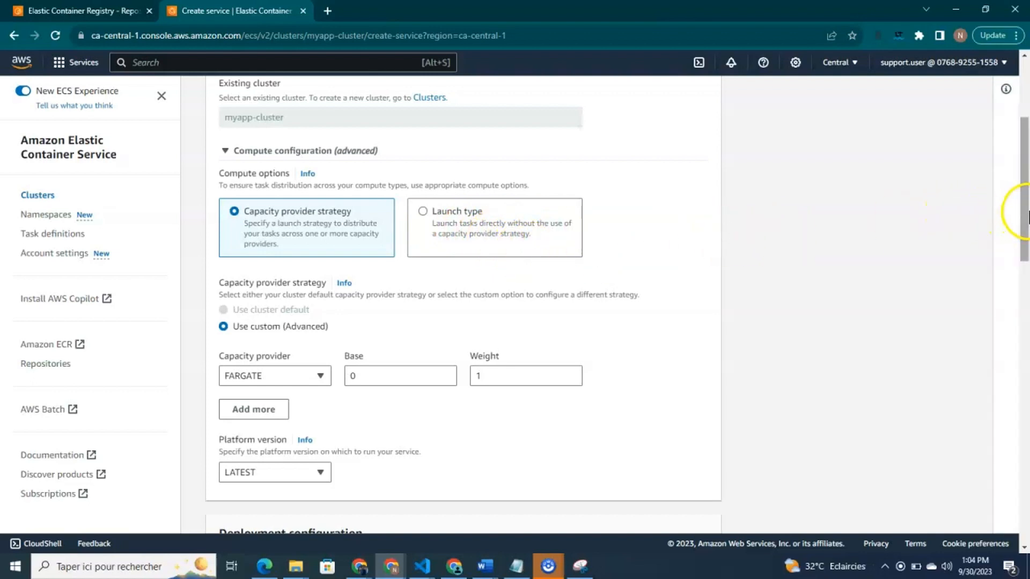
left_click_drag(1026, 212, 1024, 320)
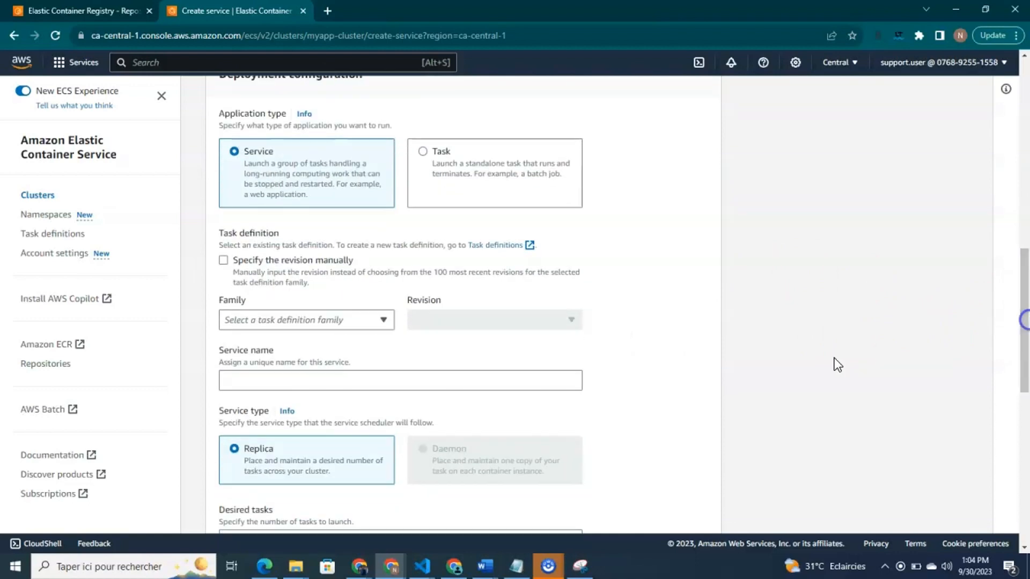
left_click(384, 320)
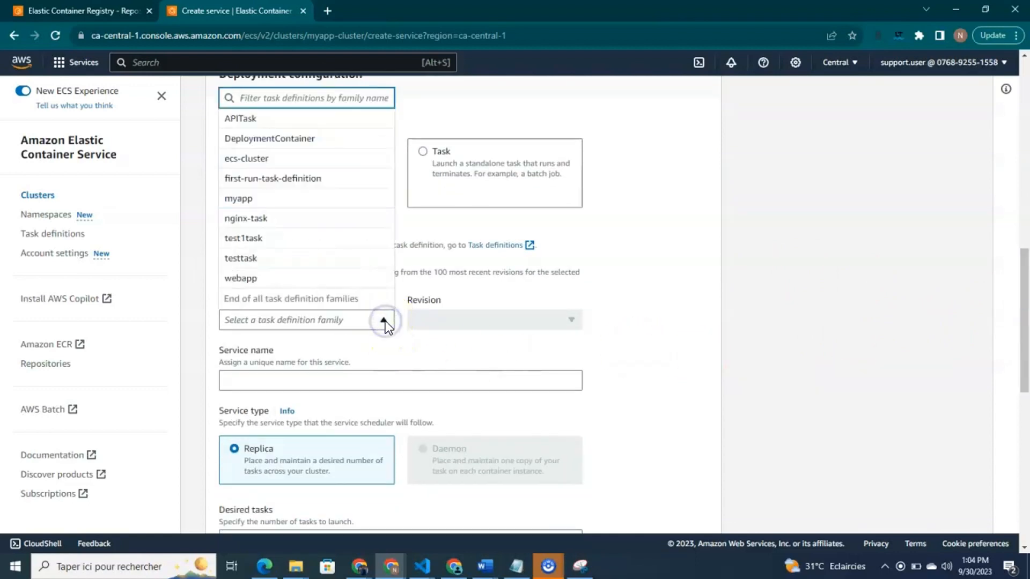
left_click(273, 201)
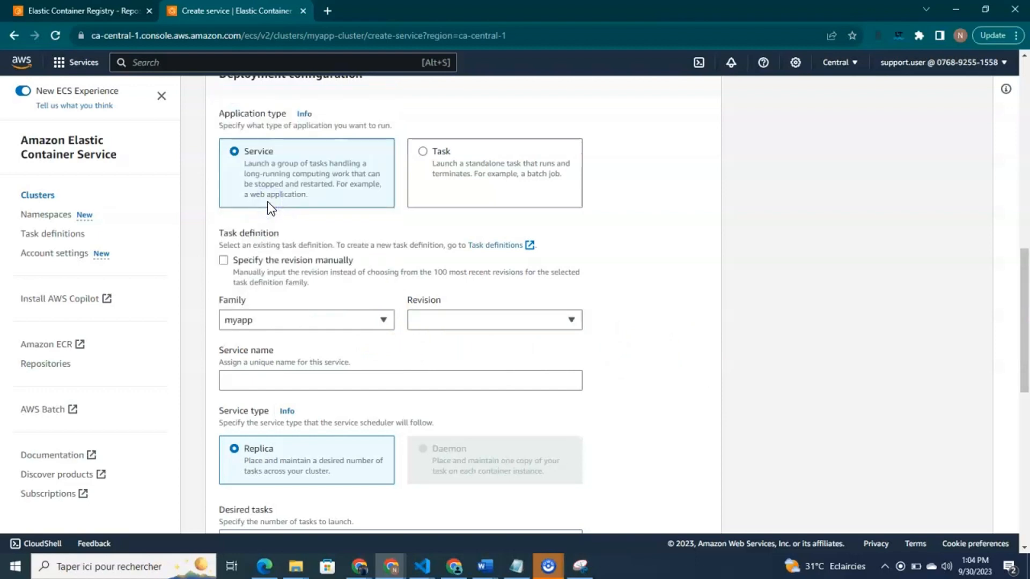
left_click(572, 320)
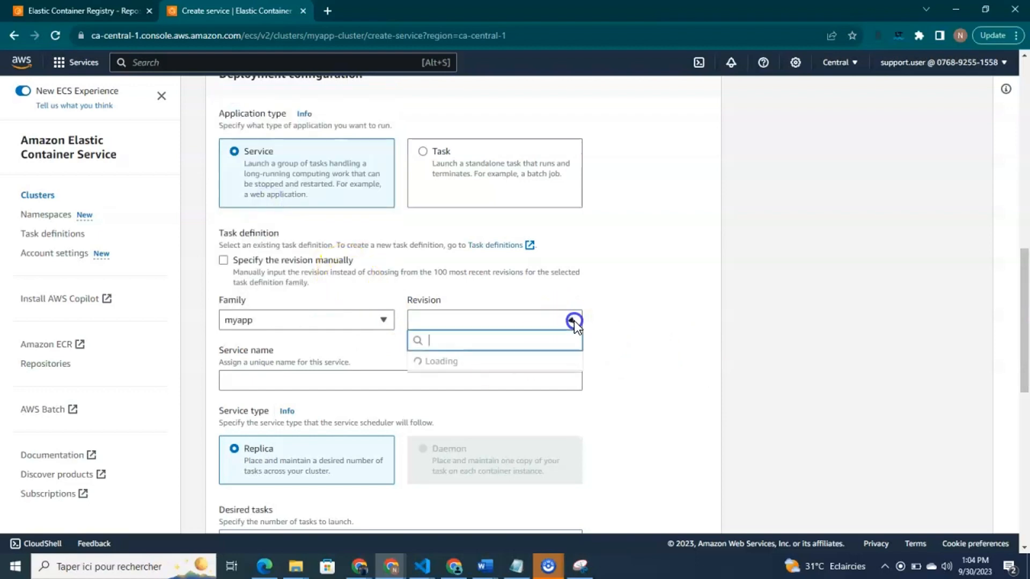
left_click(626, 320)
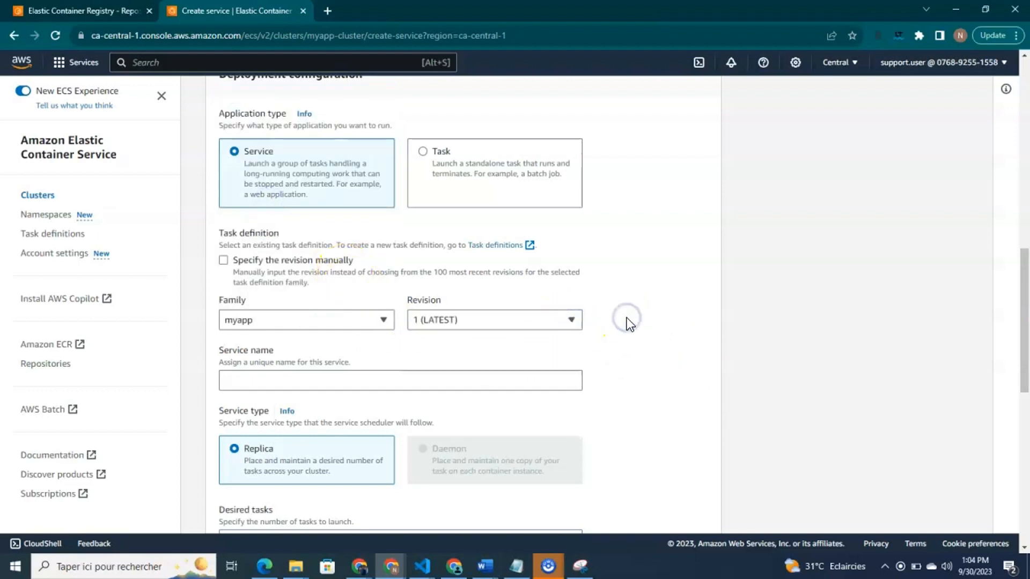
- Name the service myapp-service and set its number of desired tasks to 2
left_click(294, 380)
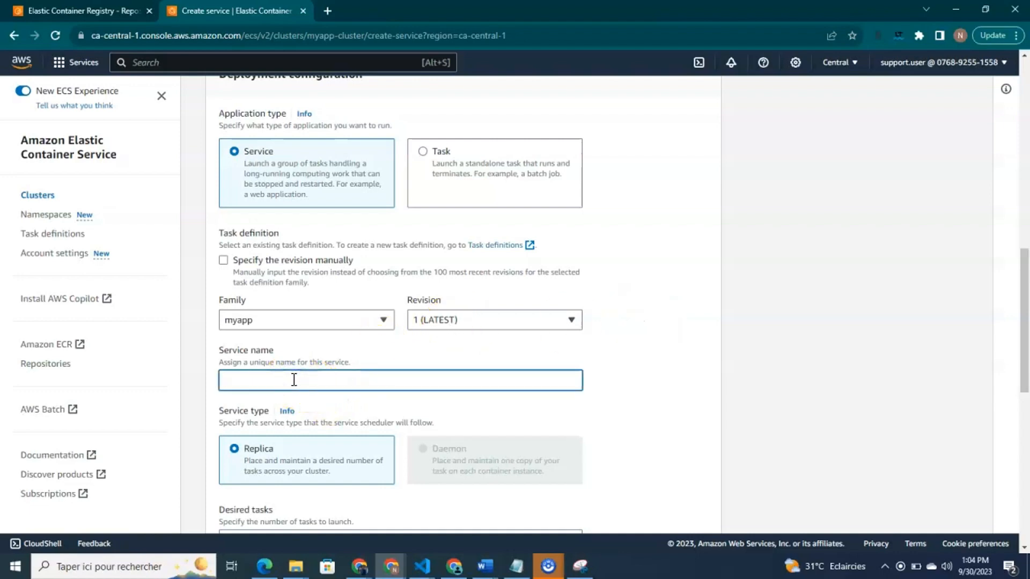
type("myapp-service")
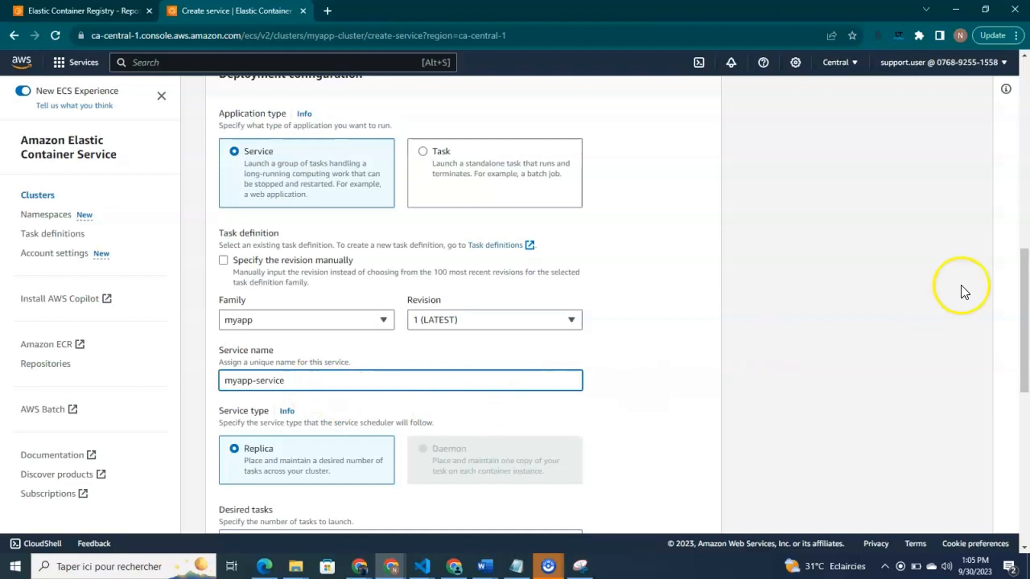
left_click_drag(1025, 288, 1028, 339)
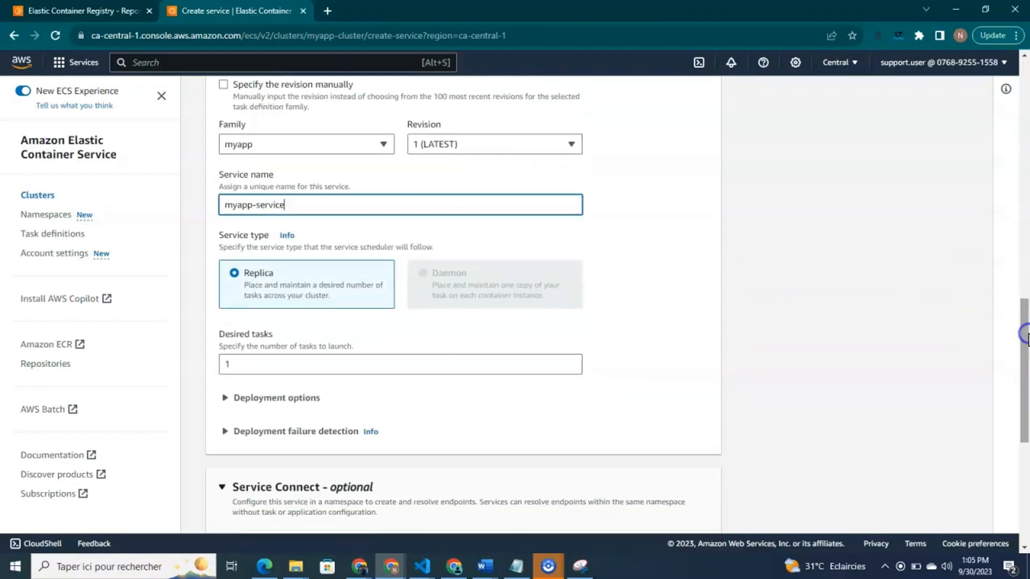
left_click(263, 364)
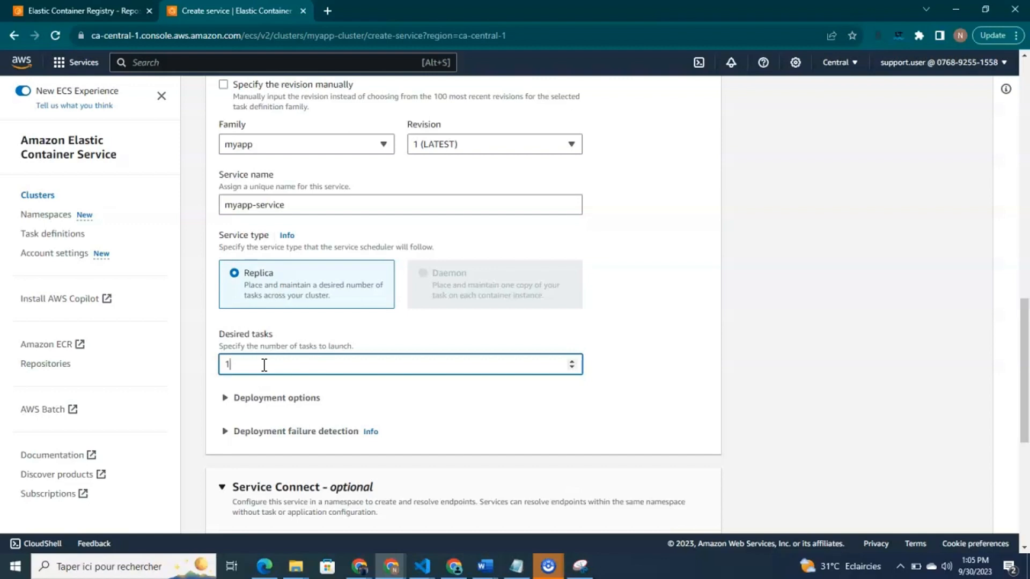
key("BackSpace")
type("2")
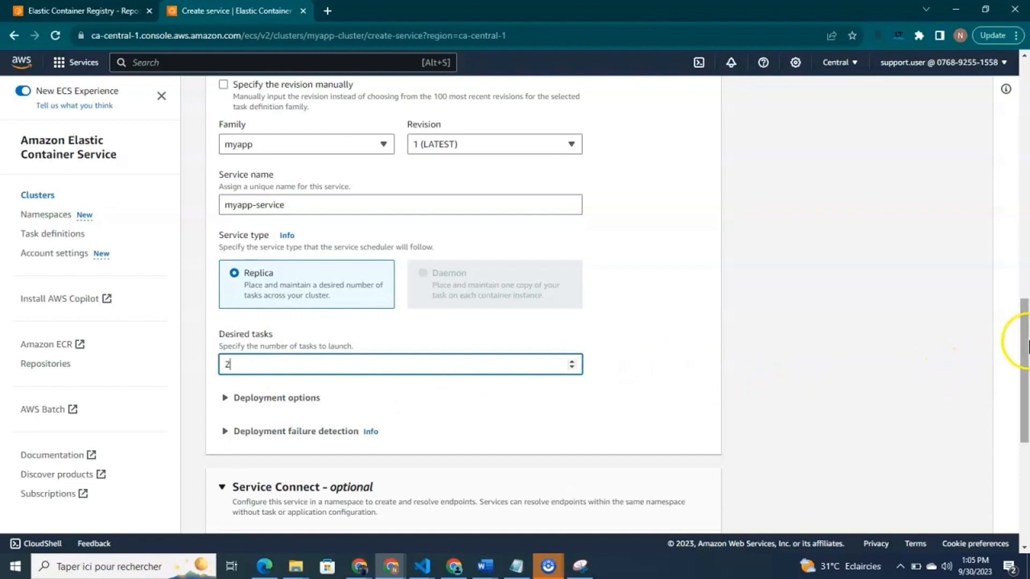
- Expand the service's Networking settings and review the VPC, subnets, security group and public IP options
left_click_drag(1027, 346, 1027, 359)
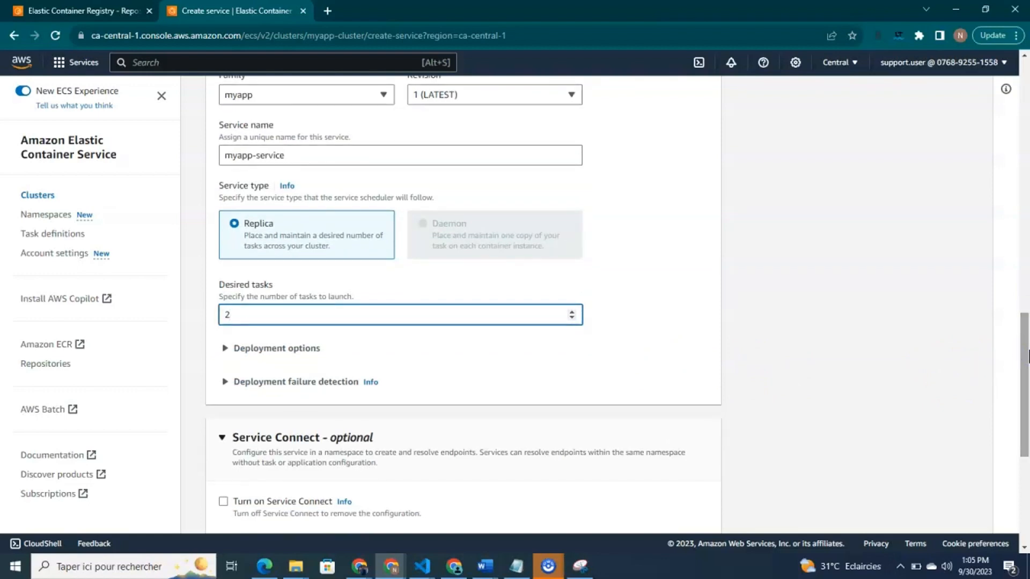
left_click_drag(1027, 352, 1027, 407)
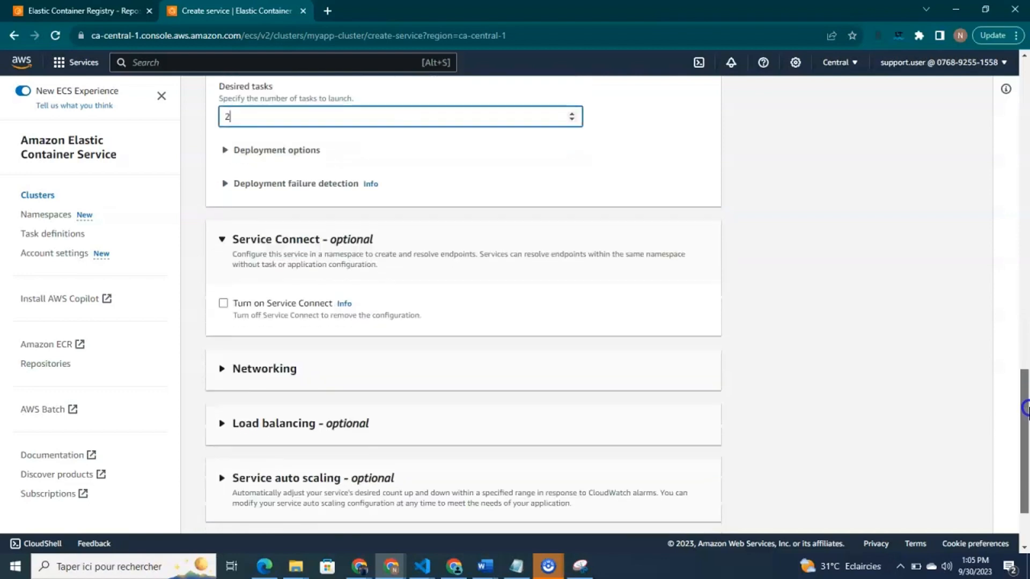
left_click(219, 373)
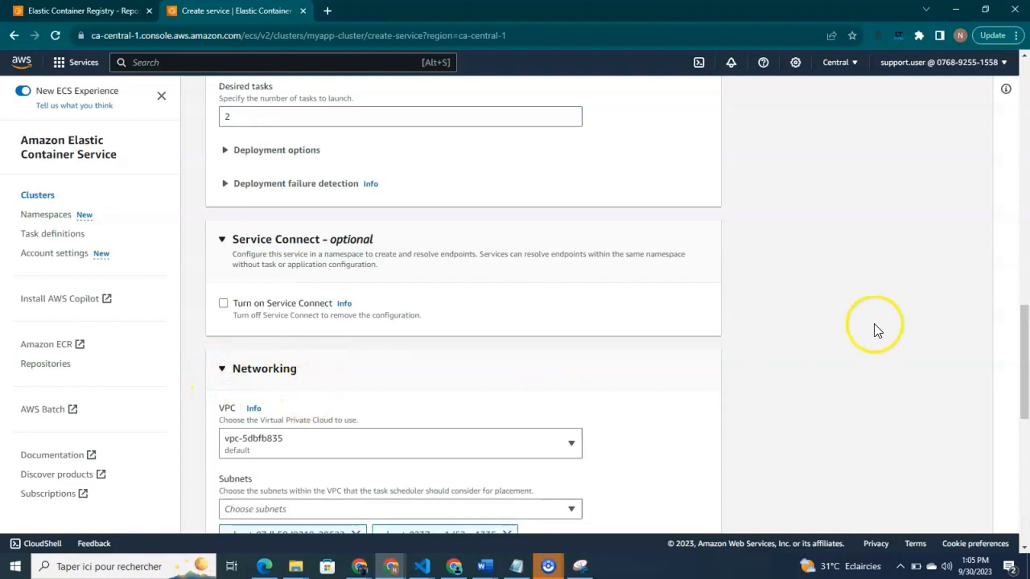
left_click_drag(1024, 329, 1026, 361)
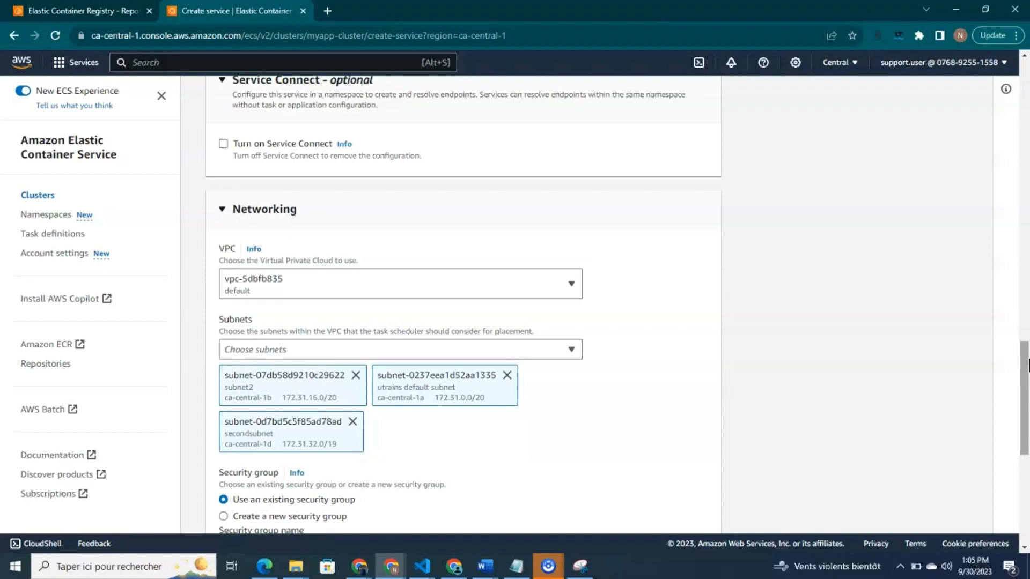
left_click_drag(1027, 365, 1024, 418)
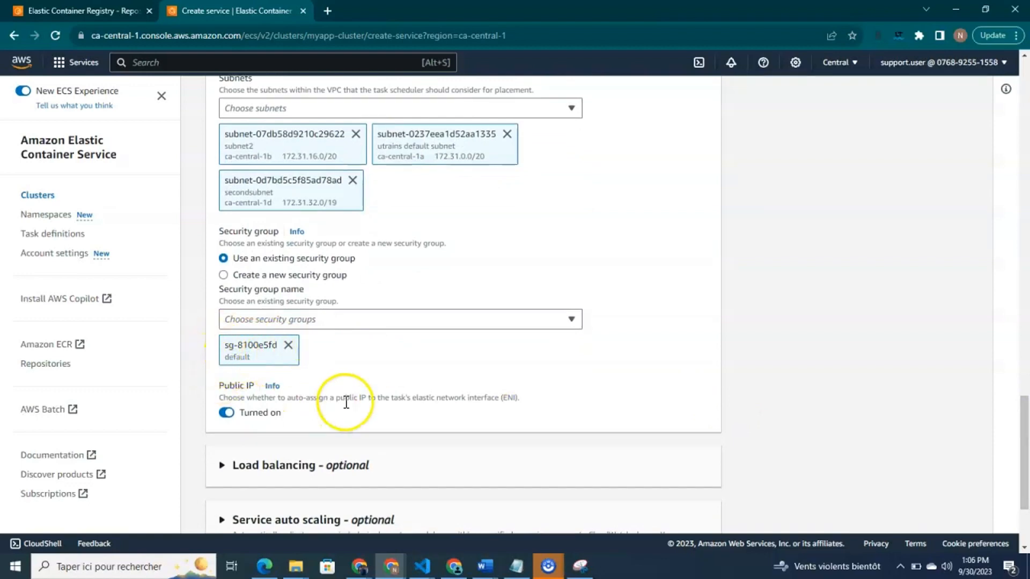
- Set the service's load balancer type to Application Load Balancer
left_click_drag(1020, 425, 1025, 463)
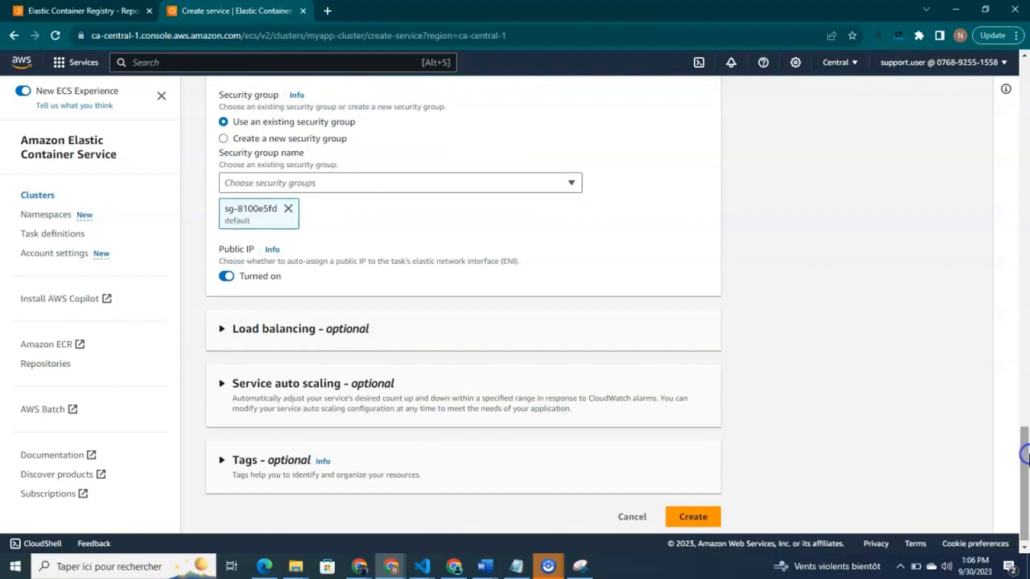
left_click(222, 336)
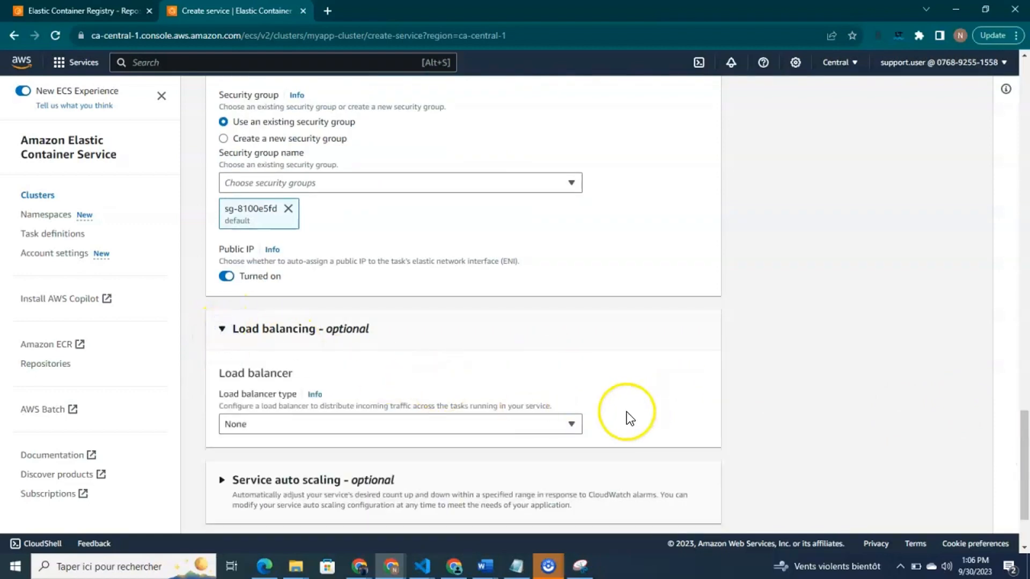
left_click(573, 425)
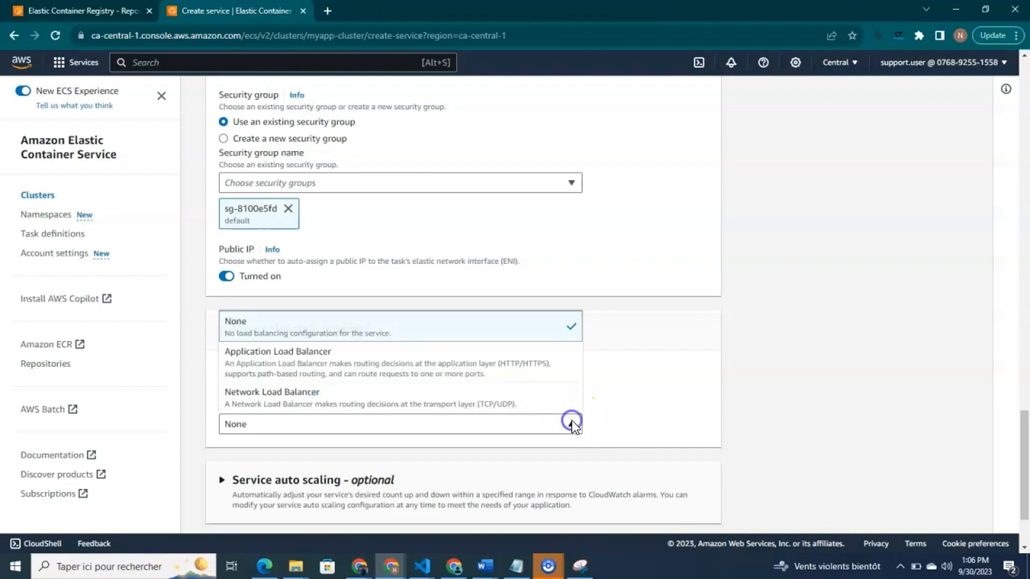
left_click(439, 370)
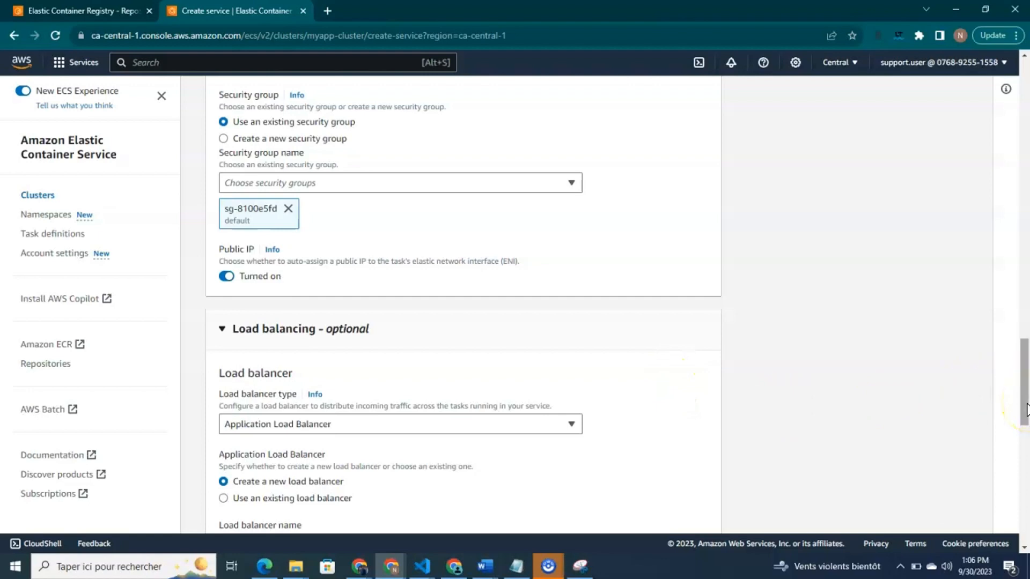
- Name the new Application Load Balancer myappLB
left_click_drag(1027, 392, 1027, 417)
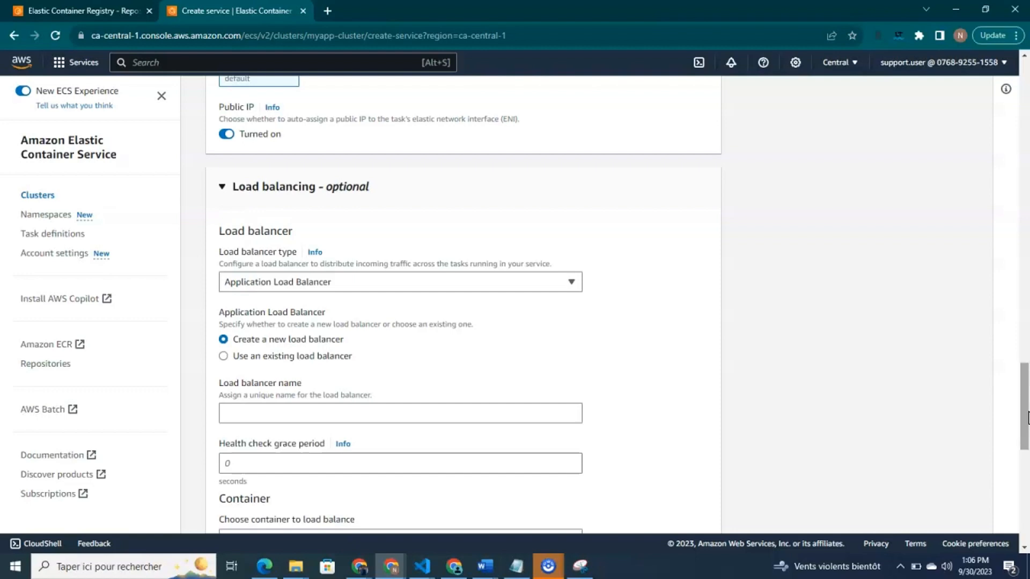
left_click_drag(1025, 397, 1026, 420)
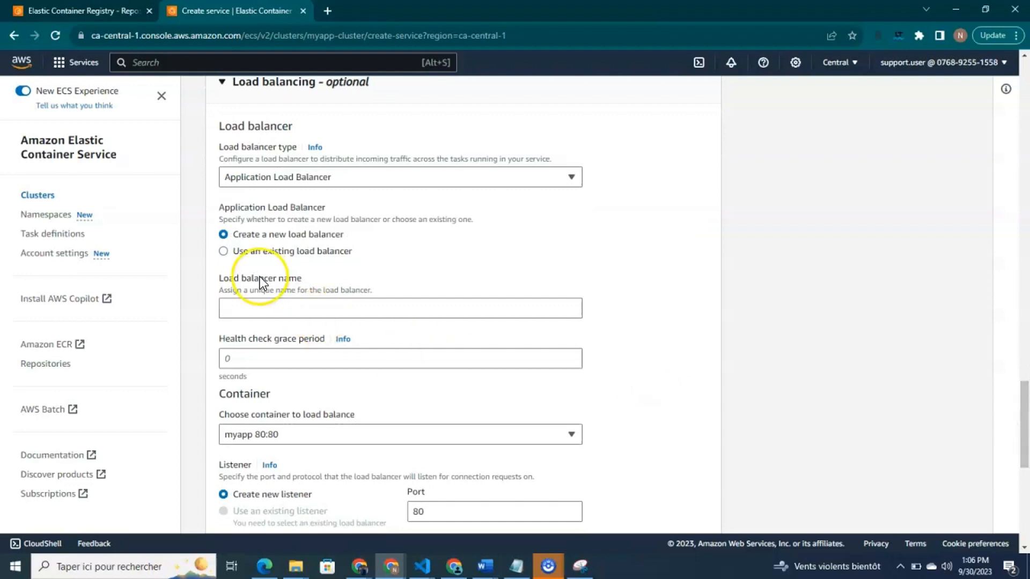
left_click(251, 310)
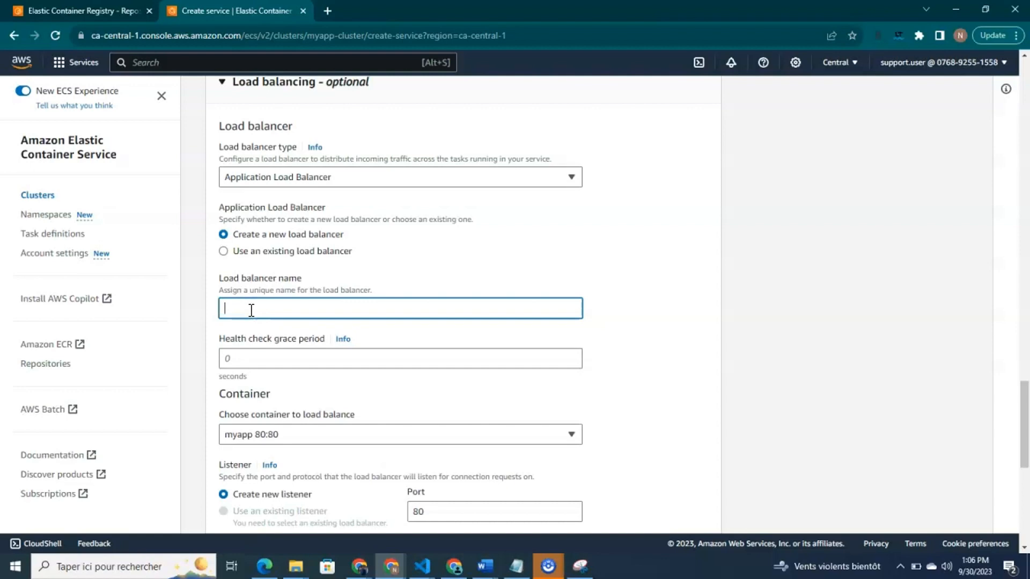
type("myapp")
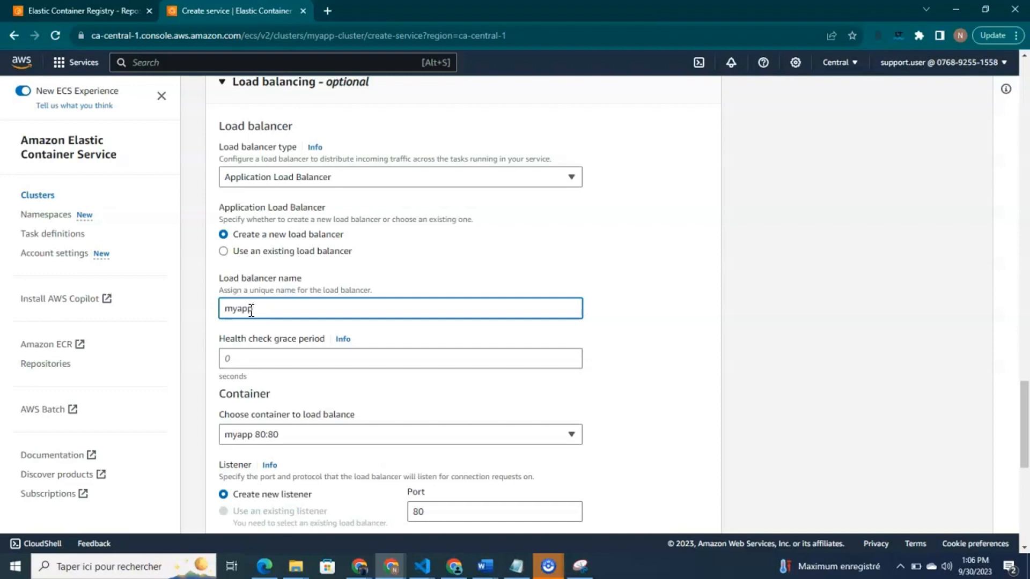
type("-LB")
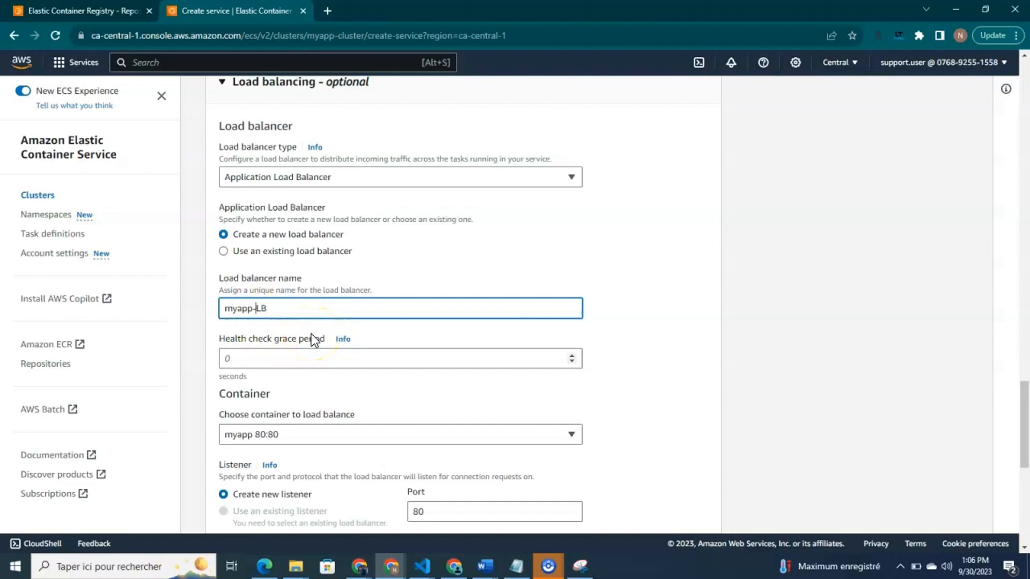
key("Left")
key("Left")
key("BackSpace")
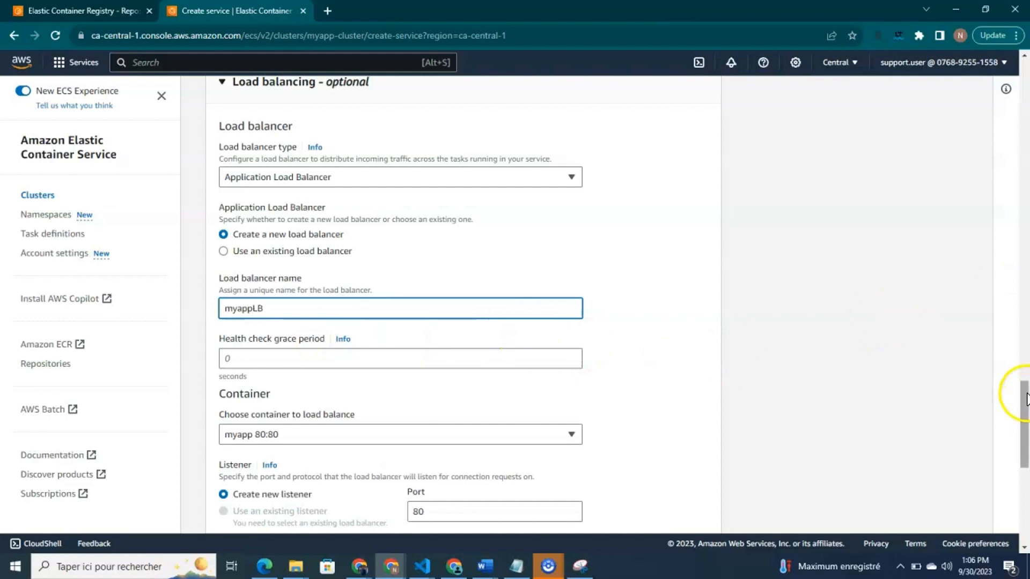
- Name the new target group myappTG and create the service, keeping the HTTP listener on port 80
left_click_drag(1024, 388, 1022, 413)
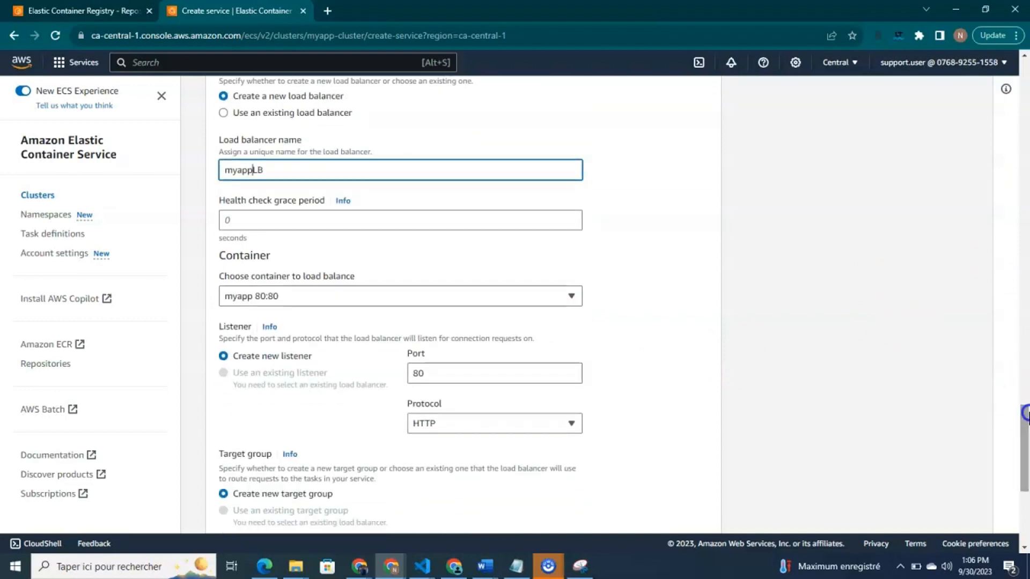
left_click(687, 394)
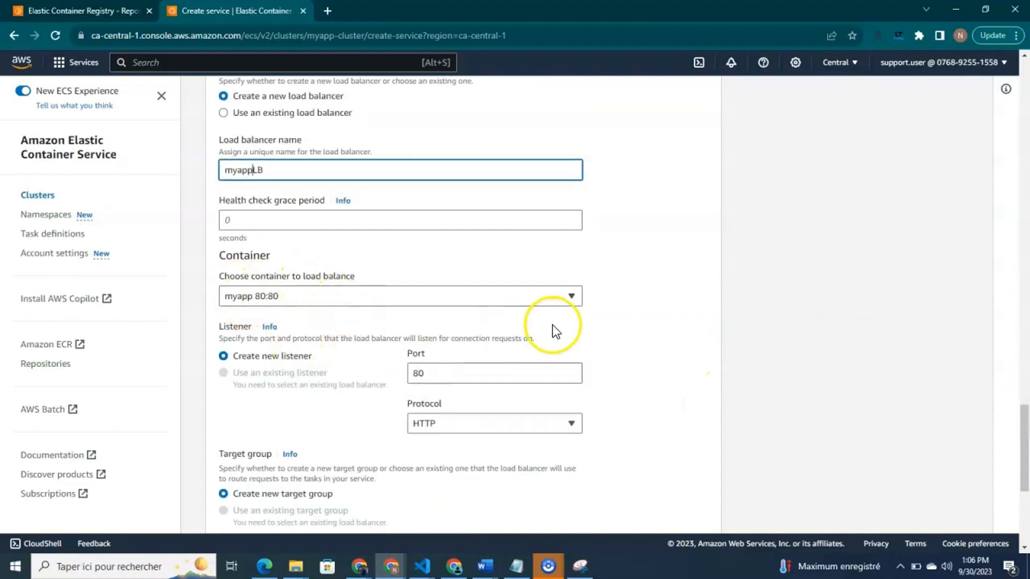
left_click_drag(1023, 418, 1027, 430)
left_click_drag(1025, 430, 1024, 523)
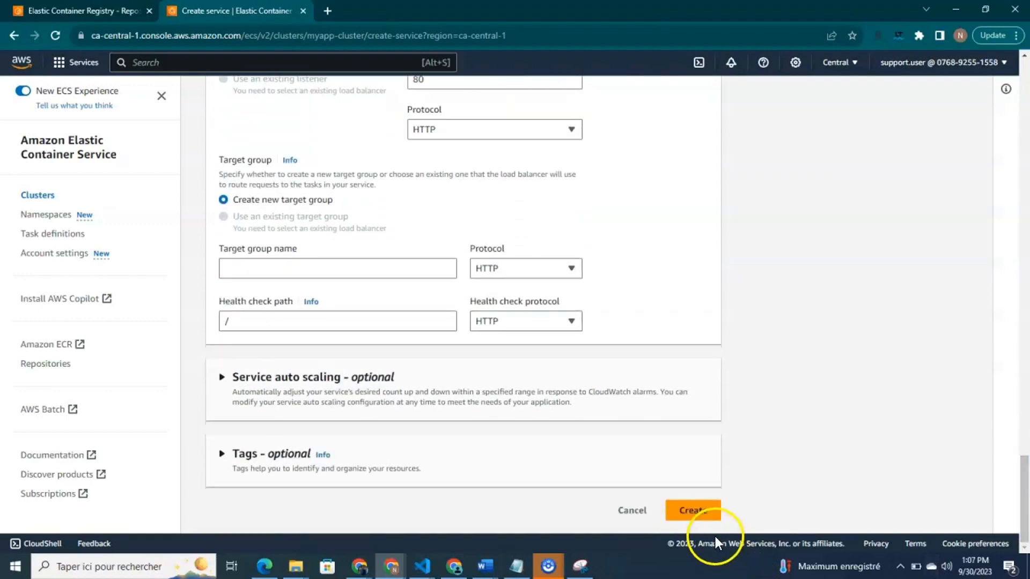
left_click(690, 511)
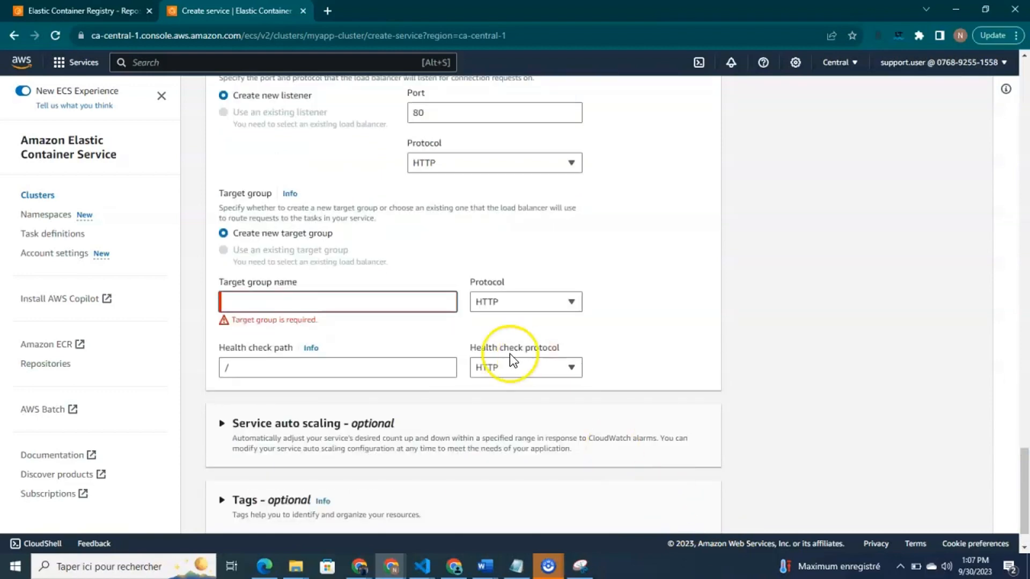
left_click(257, 297)
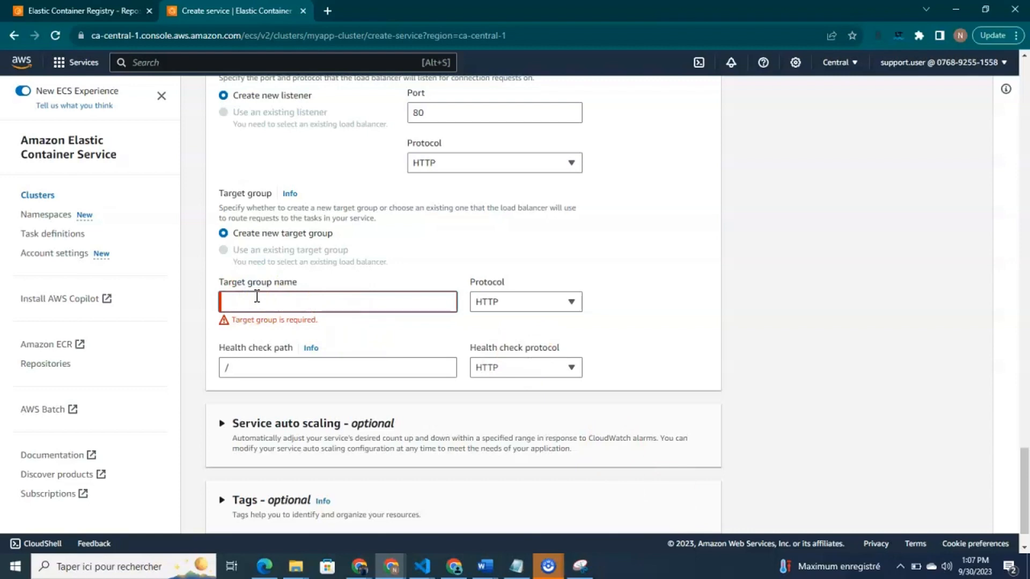
type("my")
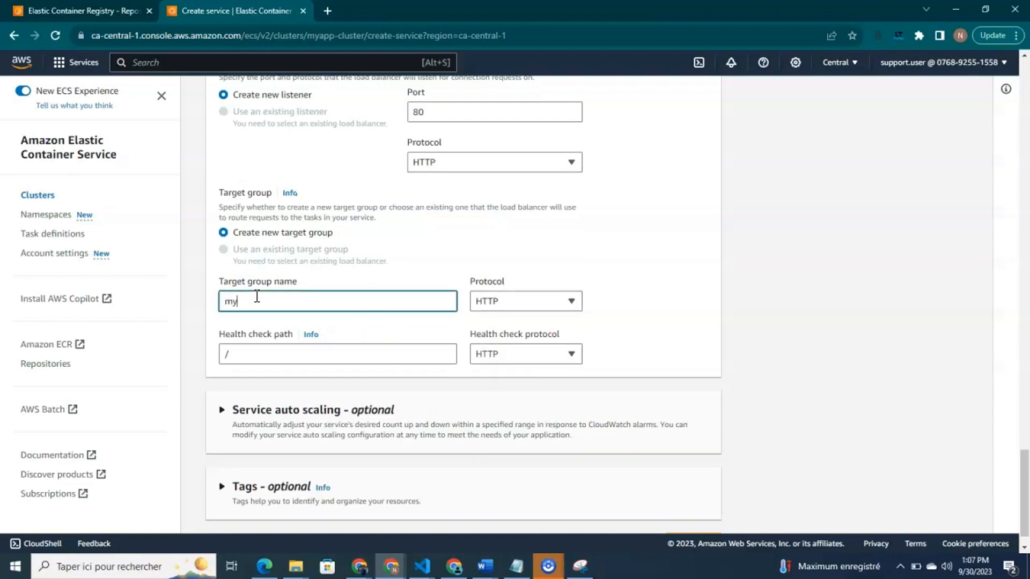
type("appTG")
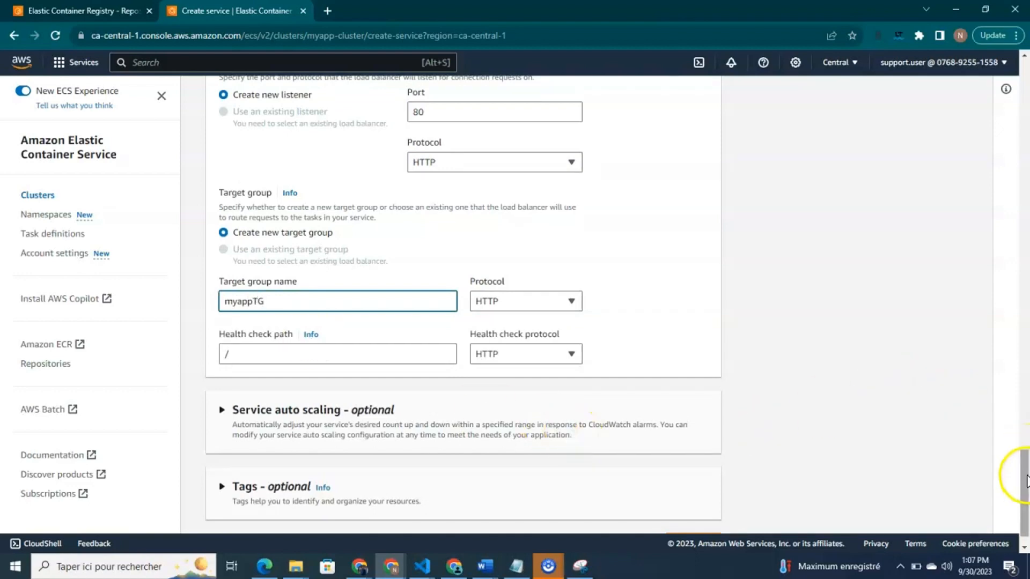
left_click_drag(1025, 481, 1026, 488)
left_click(673, 518)
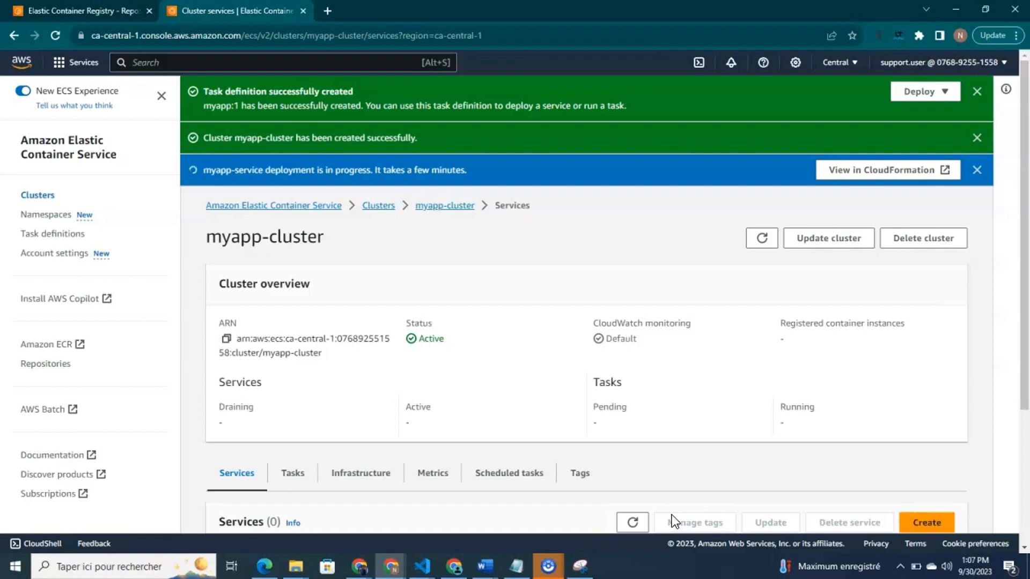
- Open the myapp-service deployment's stack in CloudFormation and refresh its event list
left_click(820, 479)
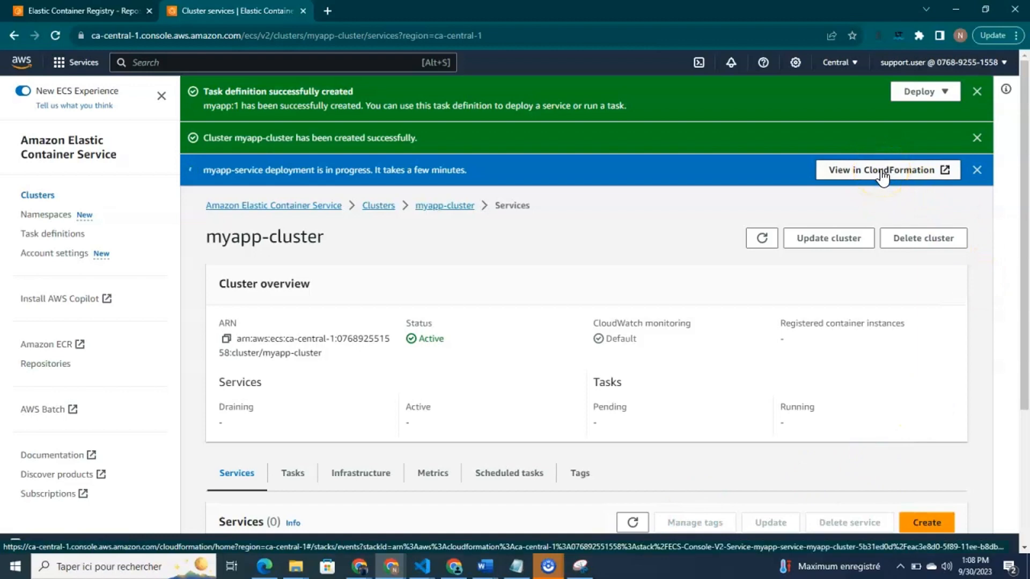
left_click(944, 170)
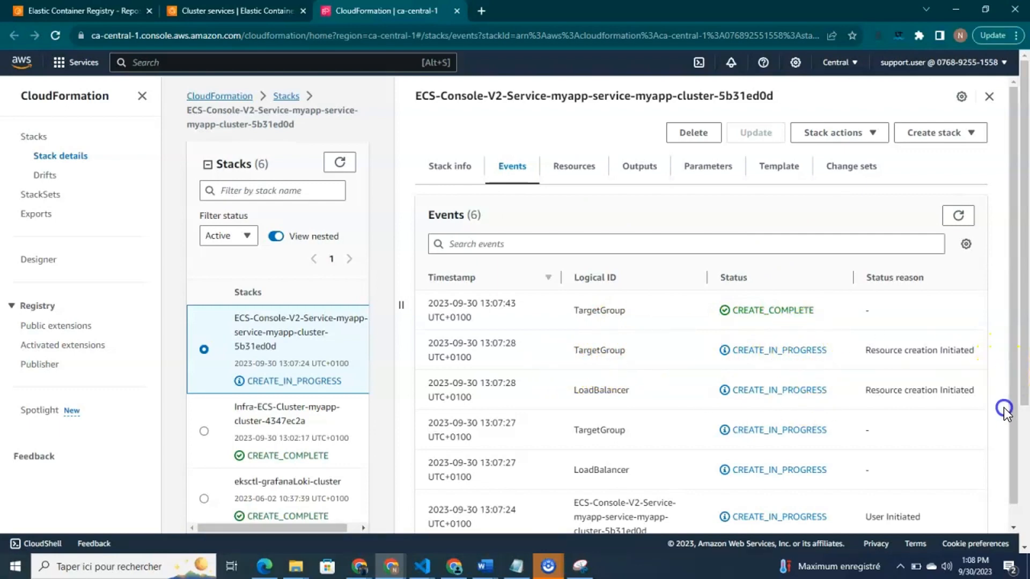
left_click_drag(1012, 407, 1019, 289)
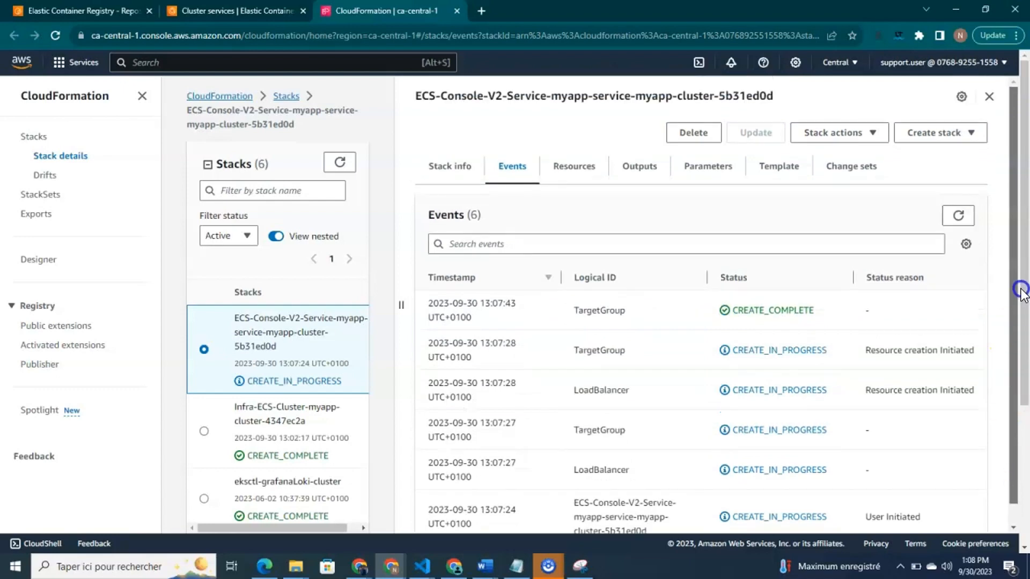
left_click(960, 215)
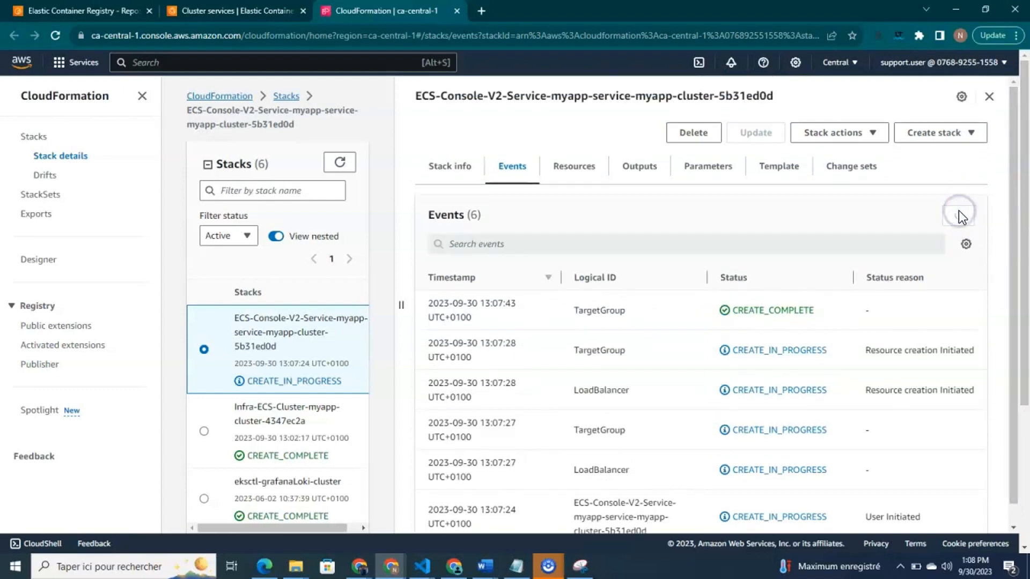
left_click(959, 215)
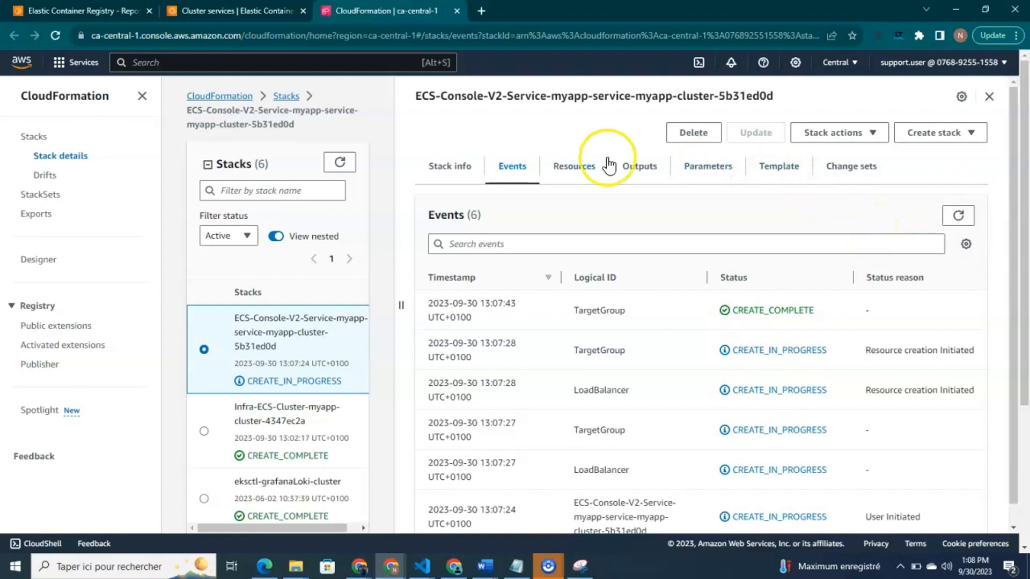
- Check the deployment progress on the myapp-cluster services page and in the CloudFormation stack events, refreshing the events and reloading the stack page
left_click(236, 11)
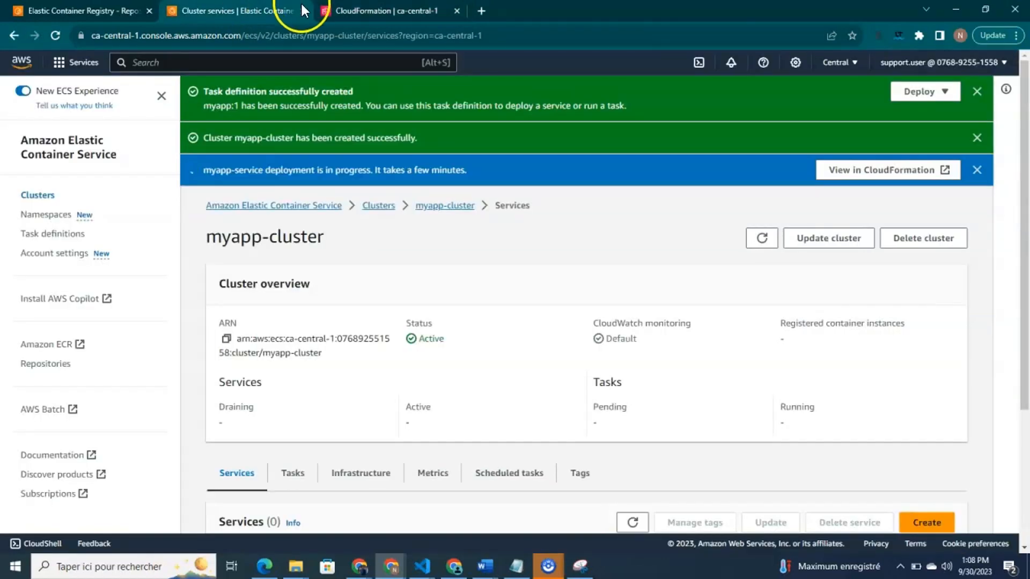
left_click(360, 9)
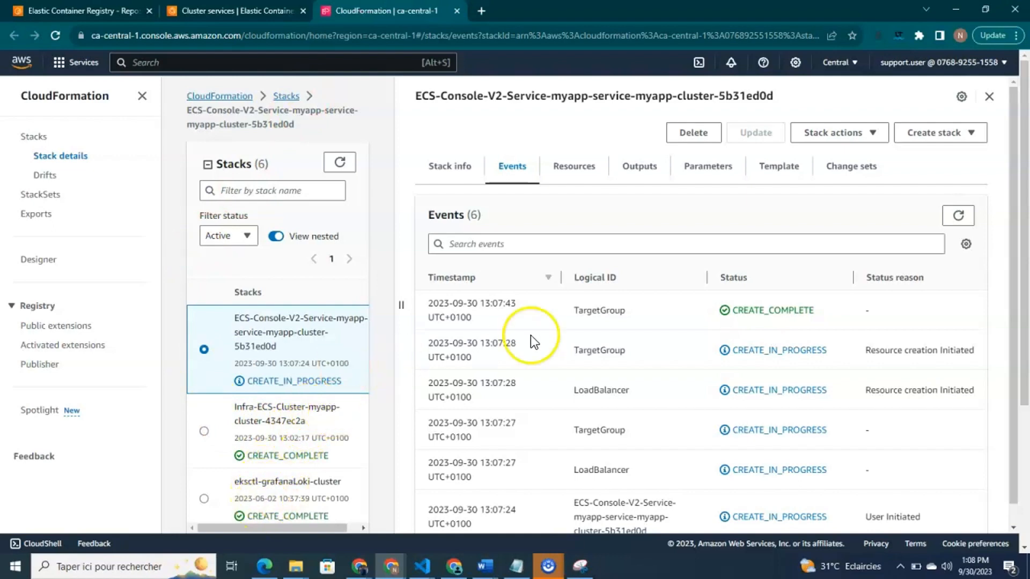
mouse_move(1014, 325)
left_mouse_down()
mouse_move(1016, 335)
mouse_move(1018, 326)
left_mouse_up()
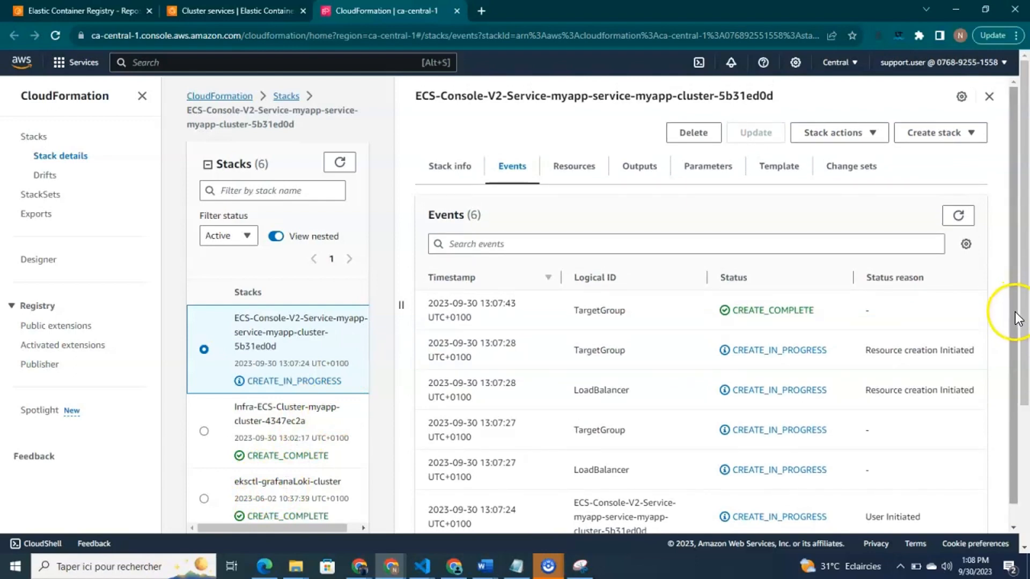
left_click(1014, 283)
left_click(958, 214)
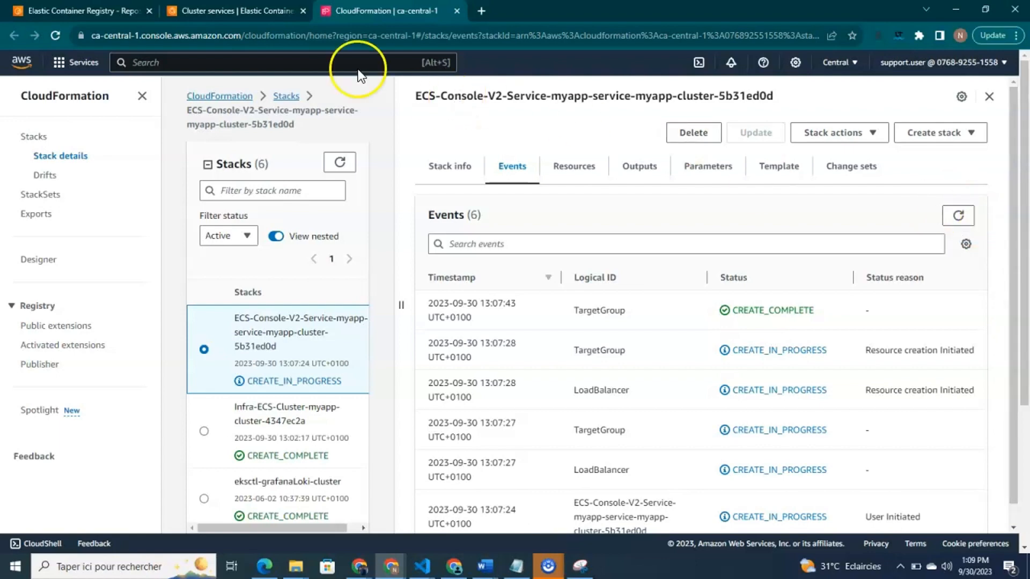
left_click(229, 9)
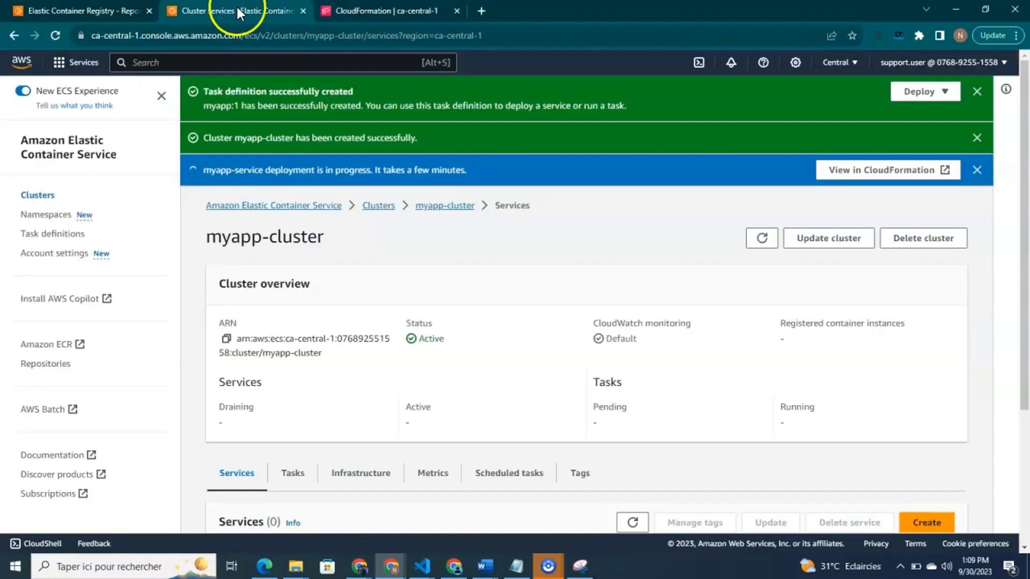
left_click(343, 9)
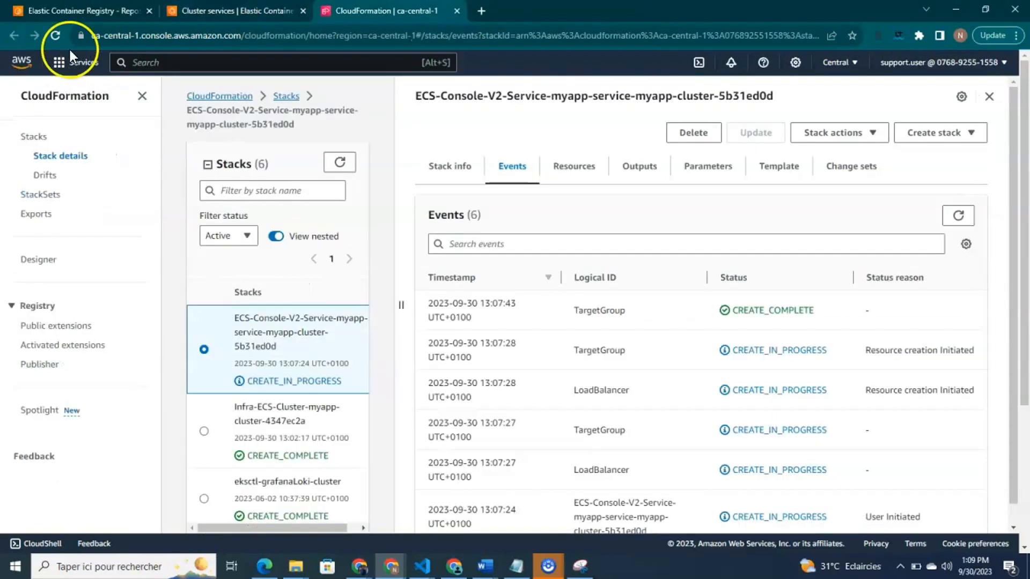
left_click(53, 33)
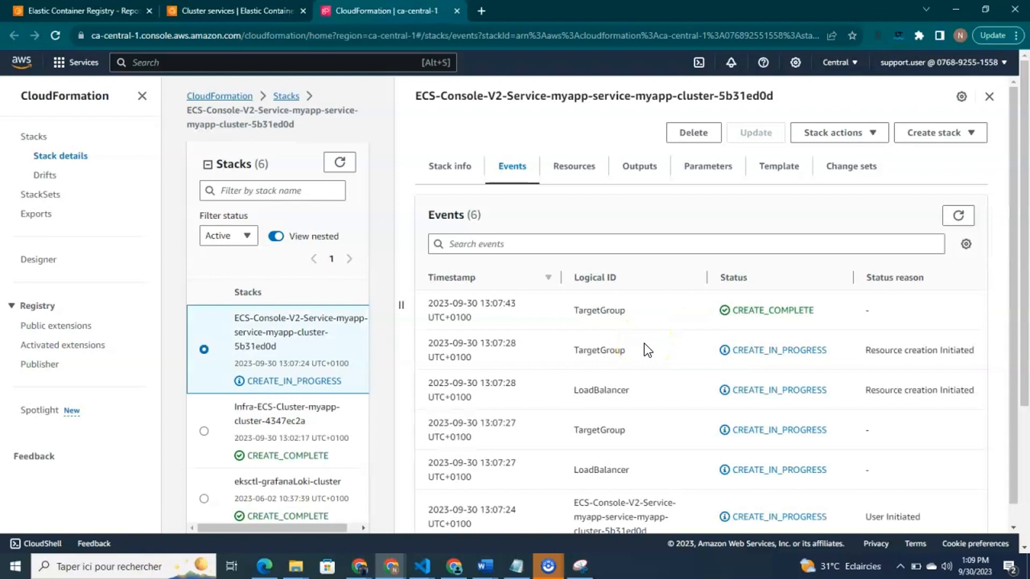
- Review the CloudFormation stack list, the myapp-cluster services and task counts, and the events of the myappService stack
left_click(1024, 325)
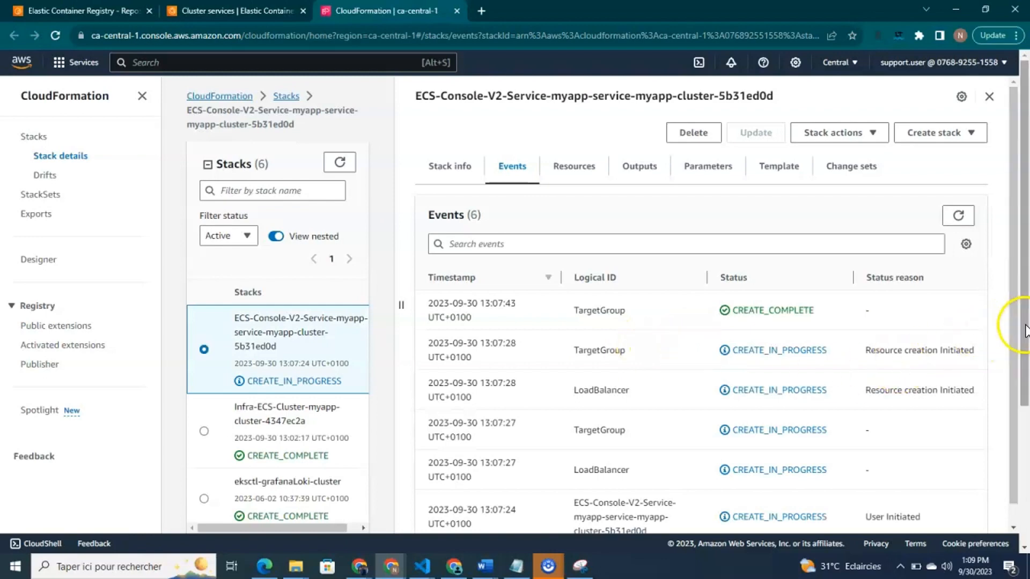
left_click_drag(1025, 325, 1025, 209)
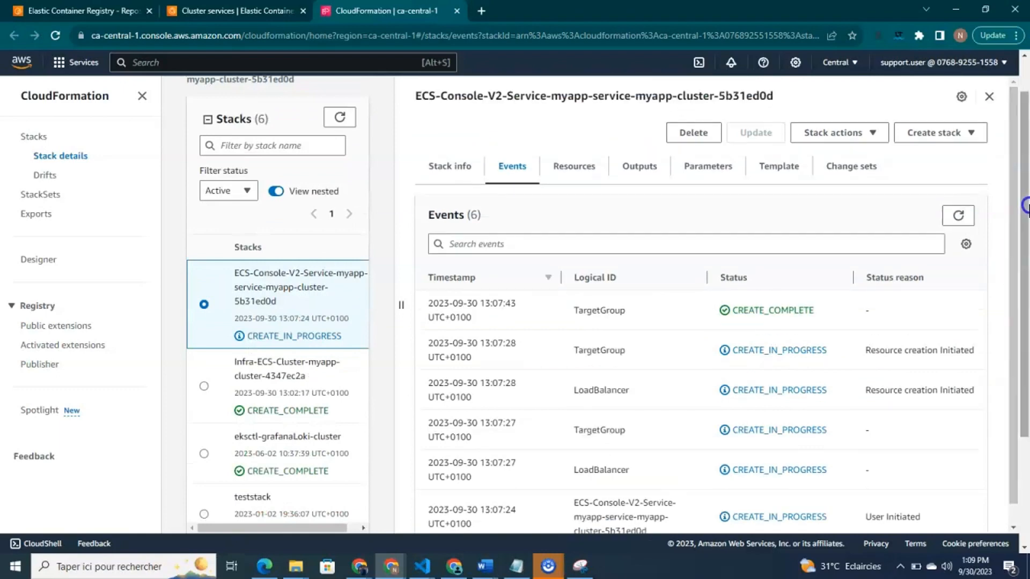
left_click(205, 9)
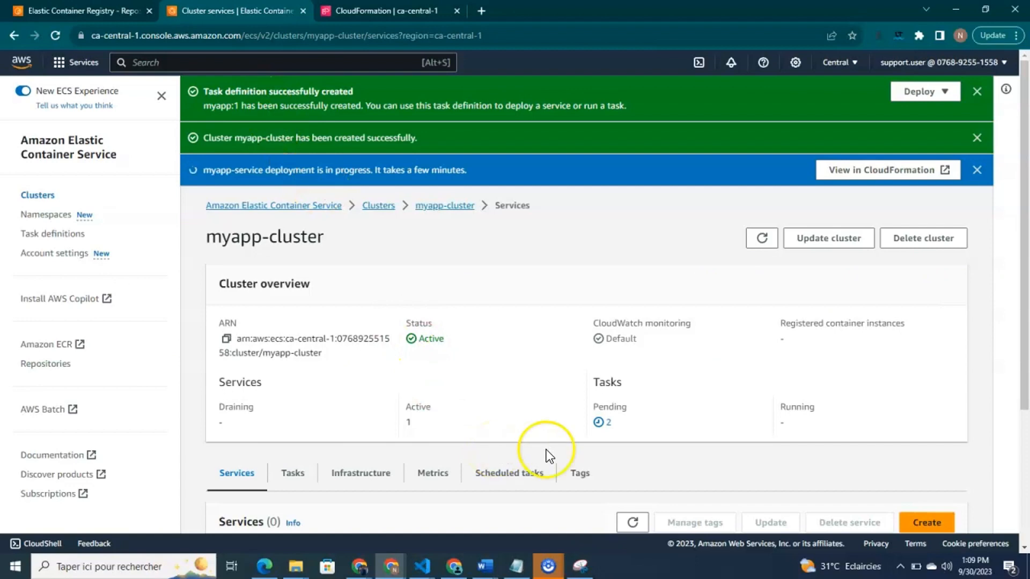
left_click_drag(1025, 294, 1029, 385)
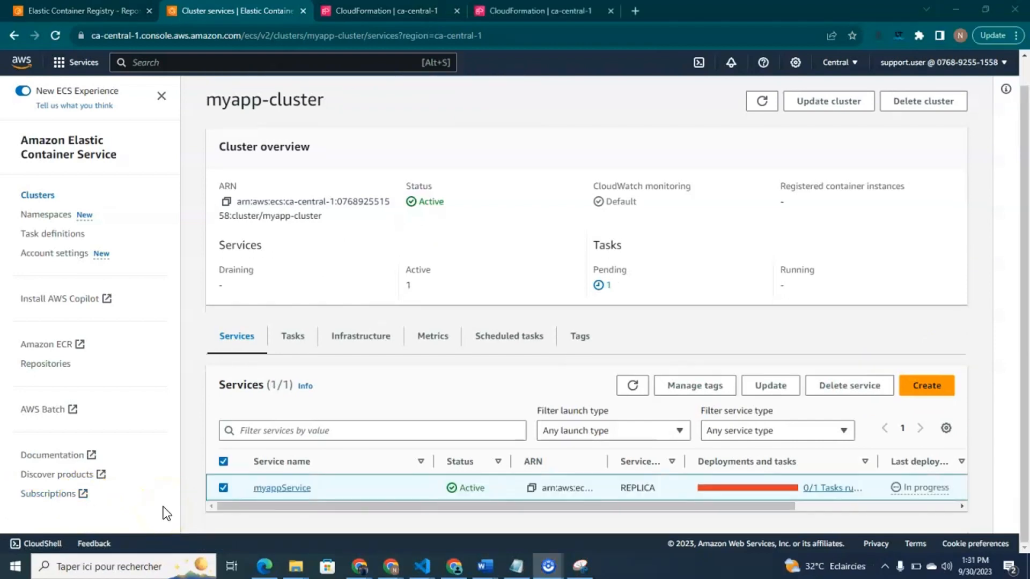
left_click(204, 522)
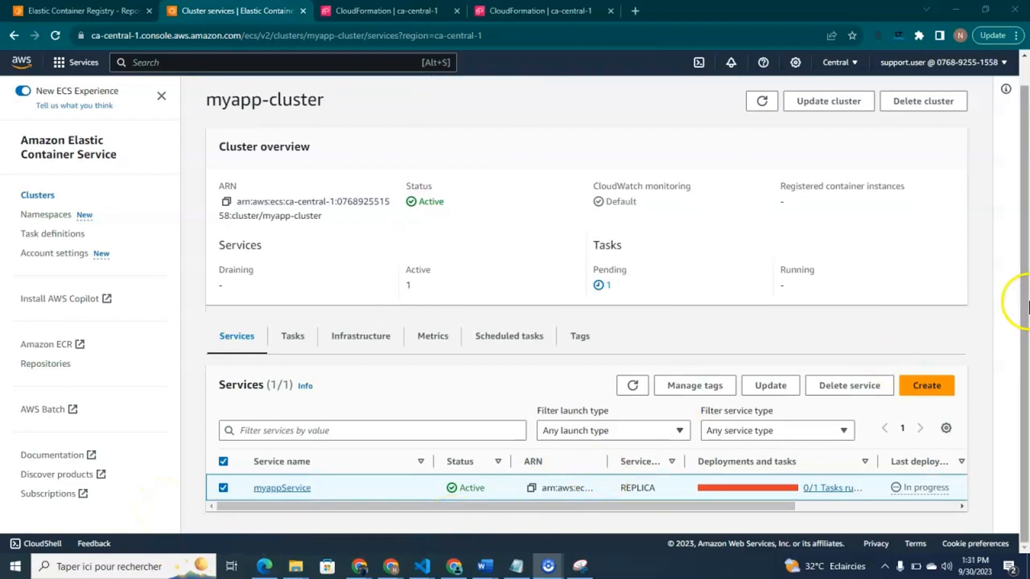
left_click(1027, 317)
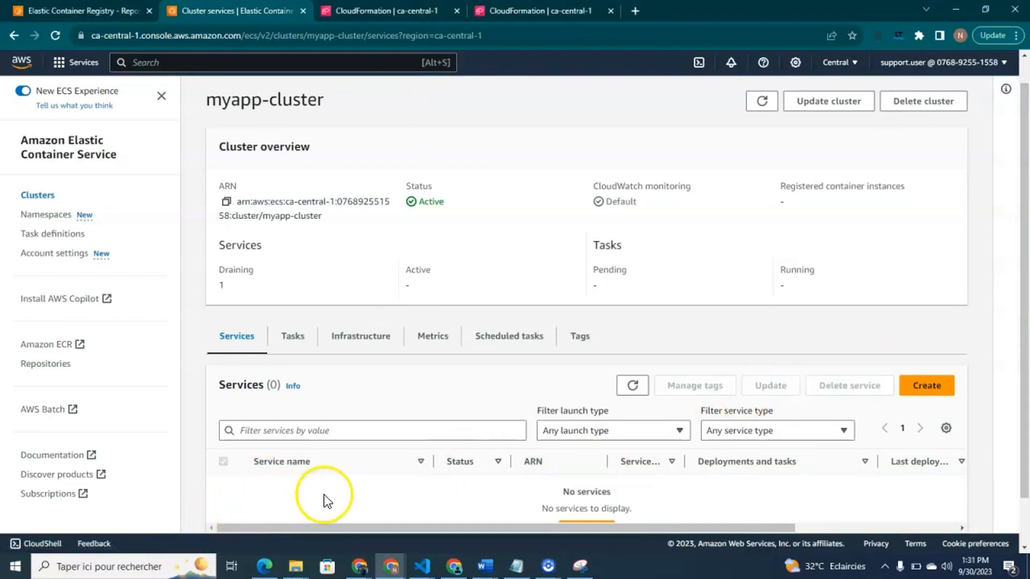
scroll(597, 295, "down", 1)
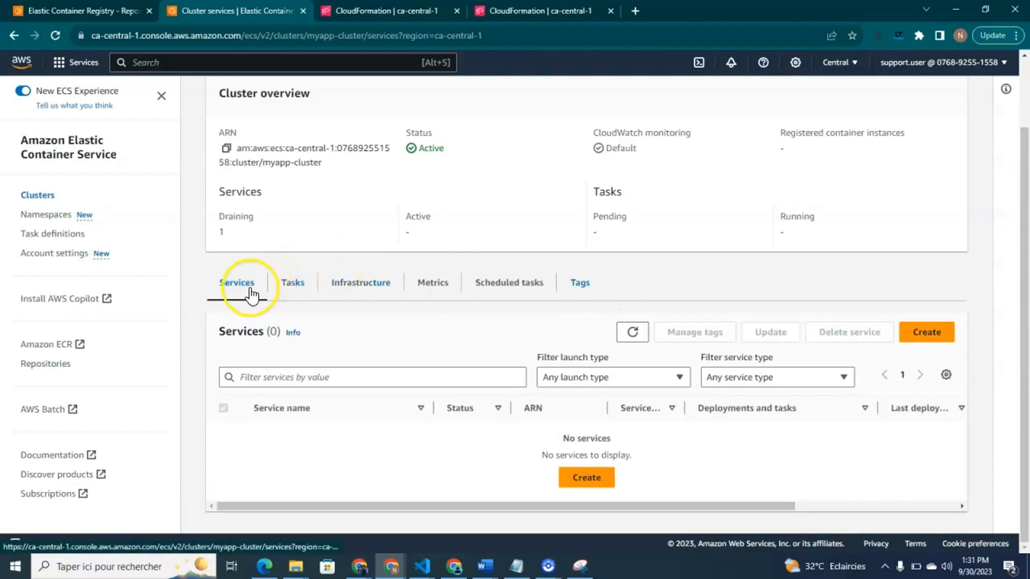
left_click(344, 8)
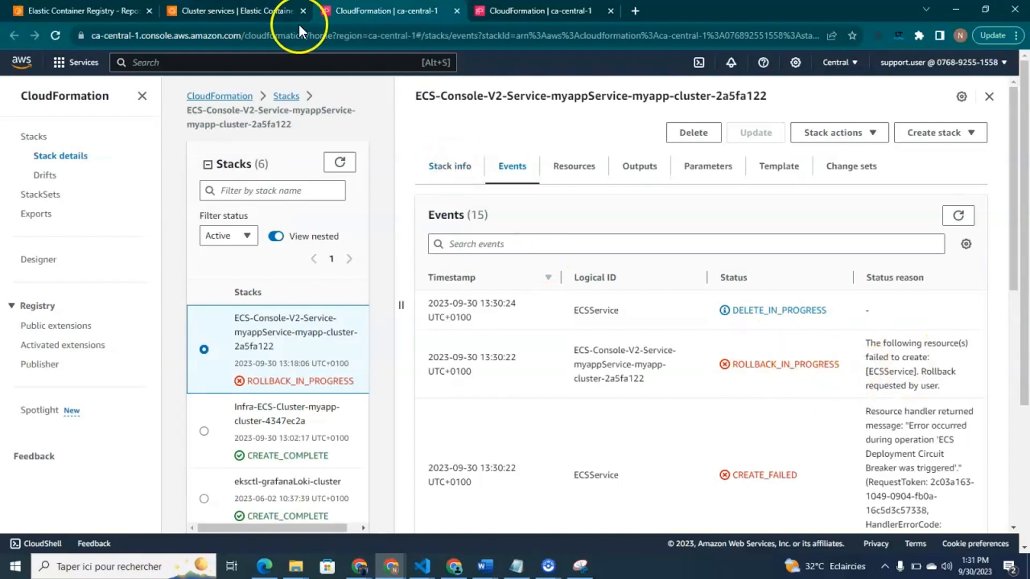
left_click(240, 7)
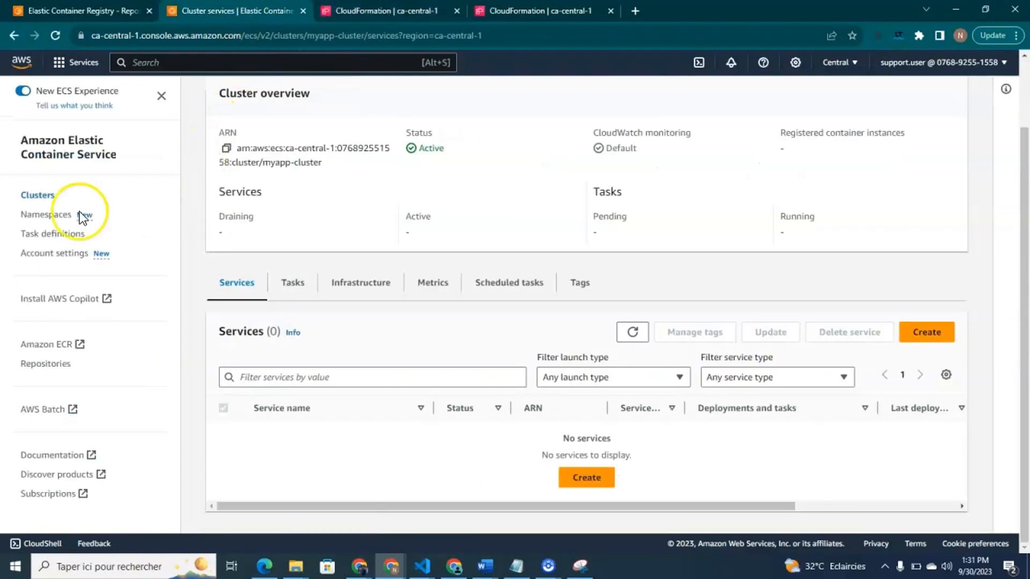
- Start a new revision of the myapp task definition based on revision myapp:1
left_click(33, 240)
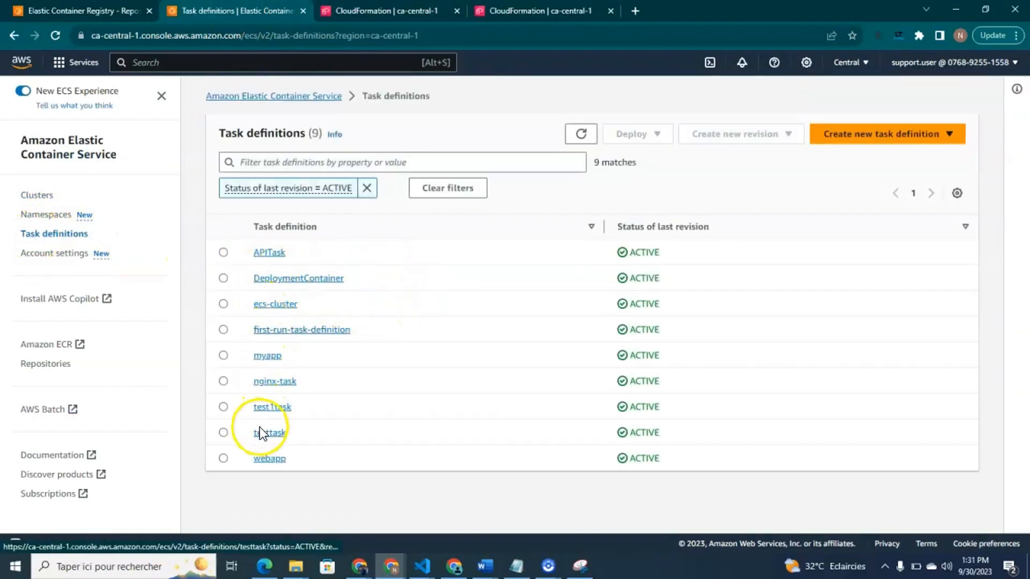
left_click(267, 355)
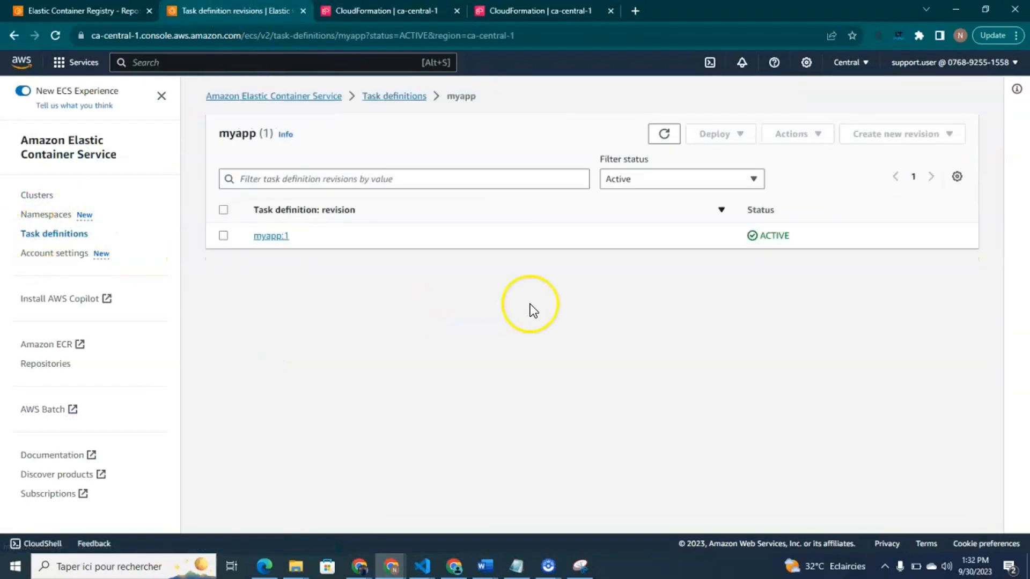
left_click(223, 235)
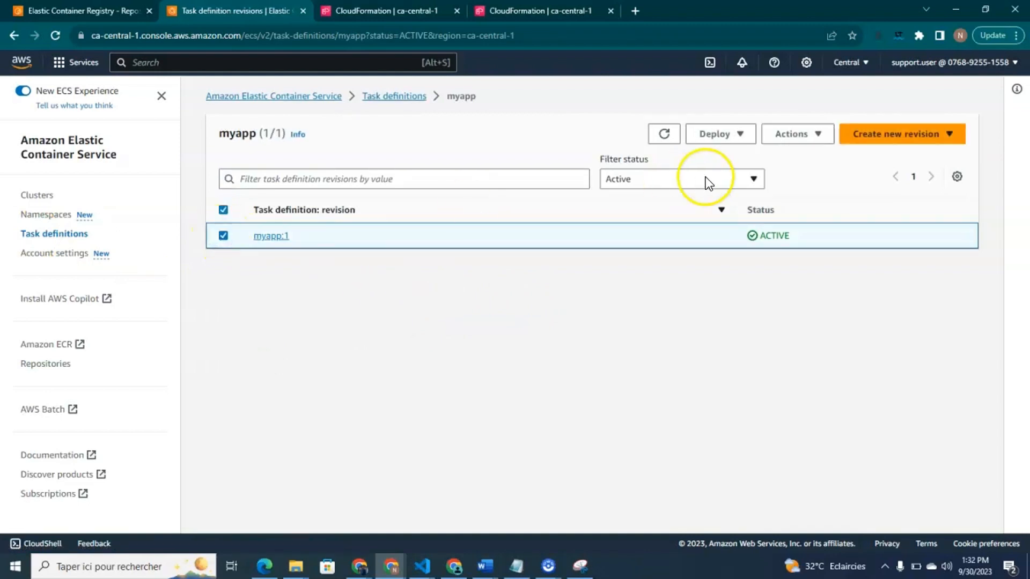
left_click(818, 138)
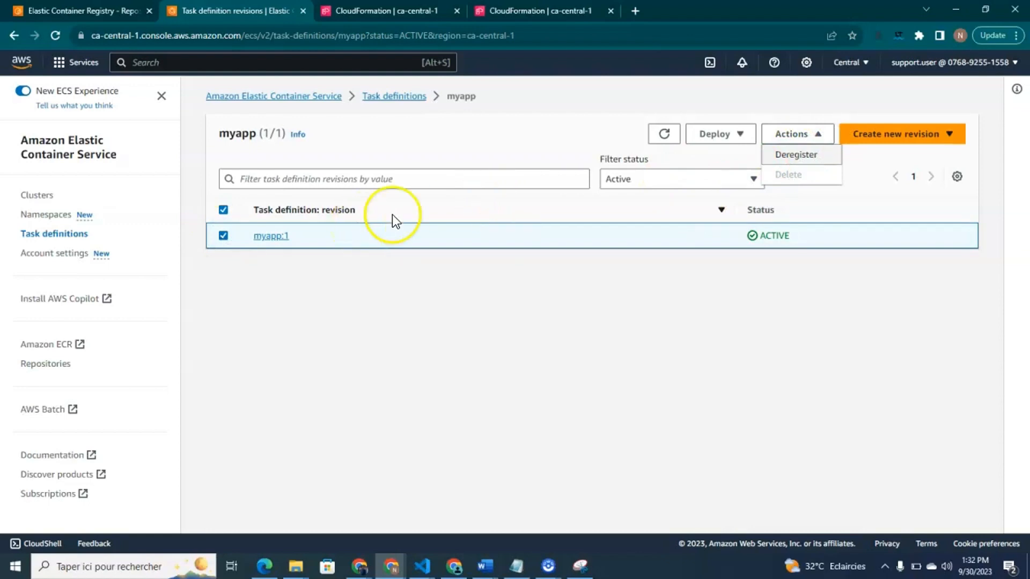
left_click(916, 132)
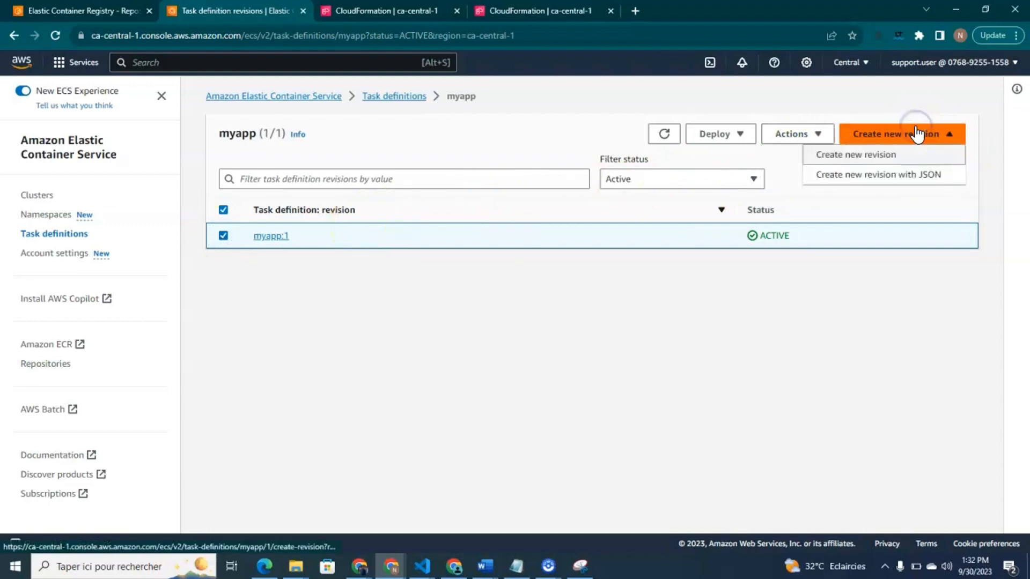
left_click(862, 160)
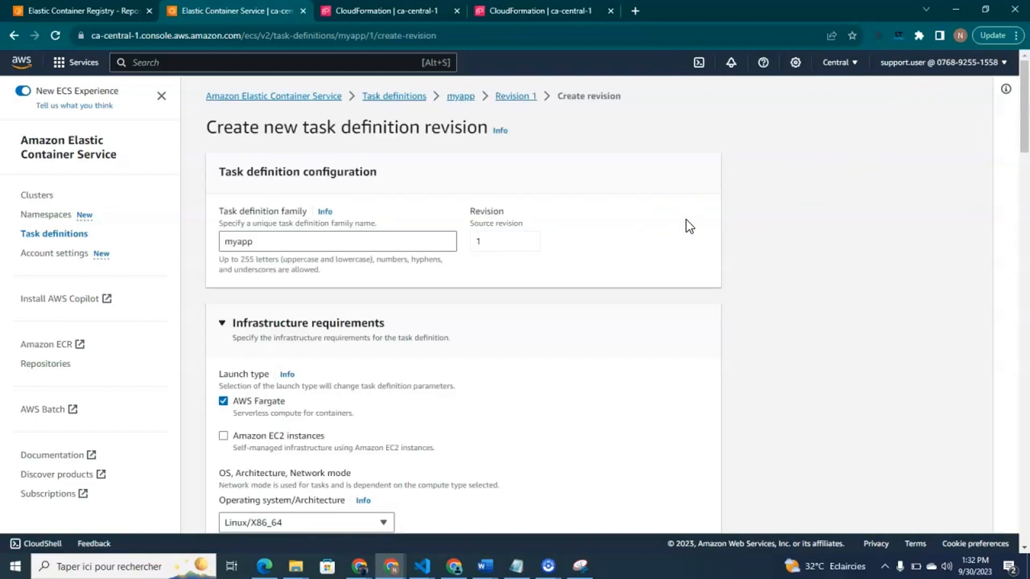
- Select the myapp container's current image URI for replacement and copy the dev-tagged image's URI from the myapp ECR repository
left_click_drag(1025, 164, 1024, 256)
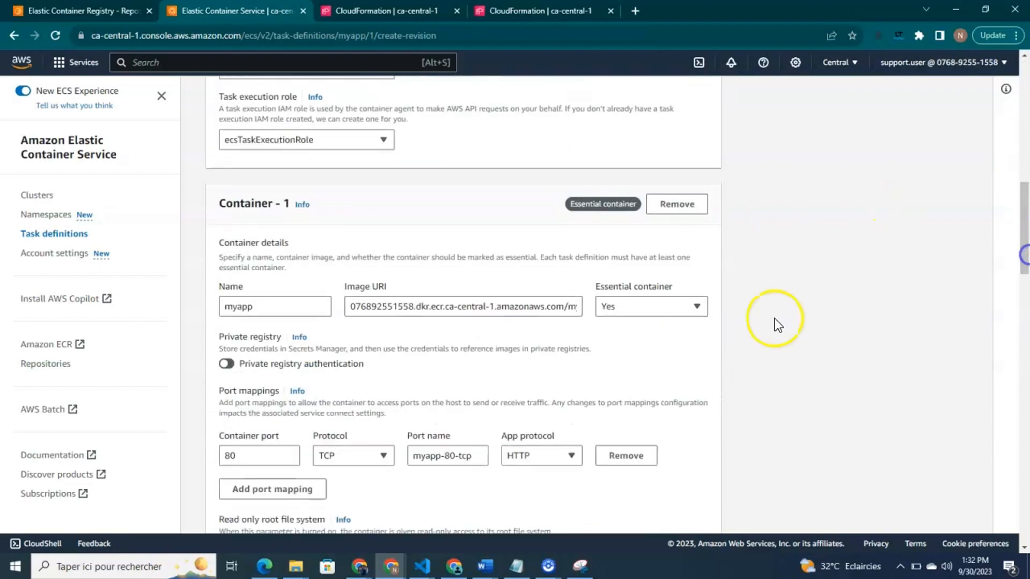
triple_click(548, 307)
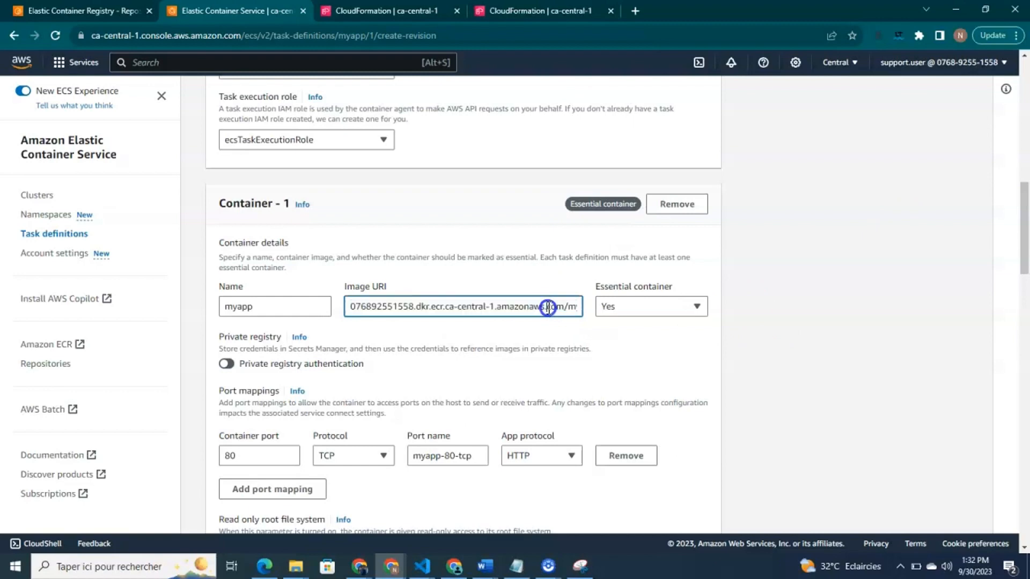
triple_click(548, 308)
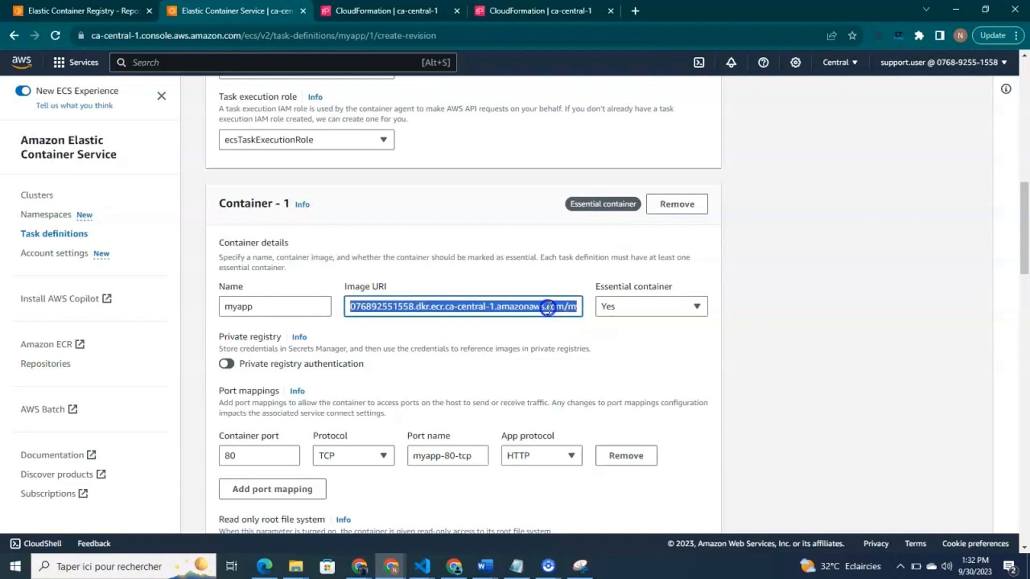
left_click(51, 9)
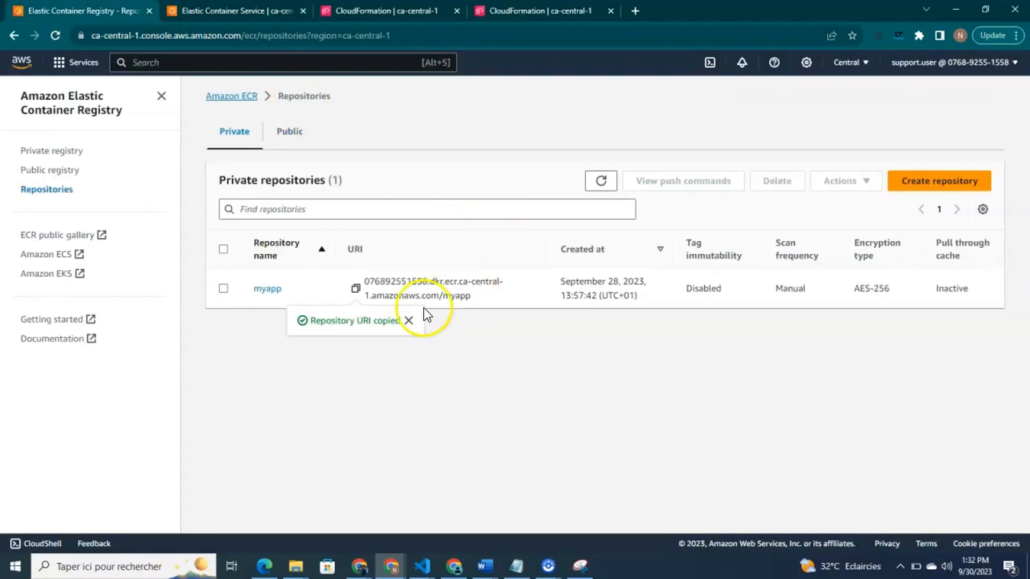
left_click(267, 295)
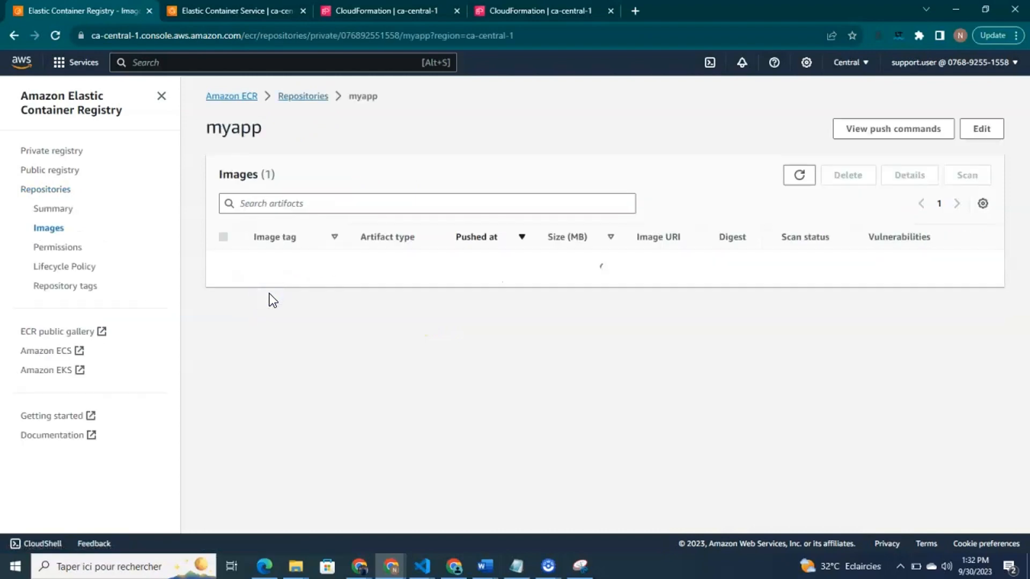
left_click(282, 283)
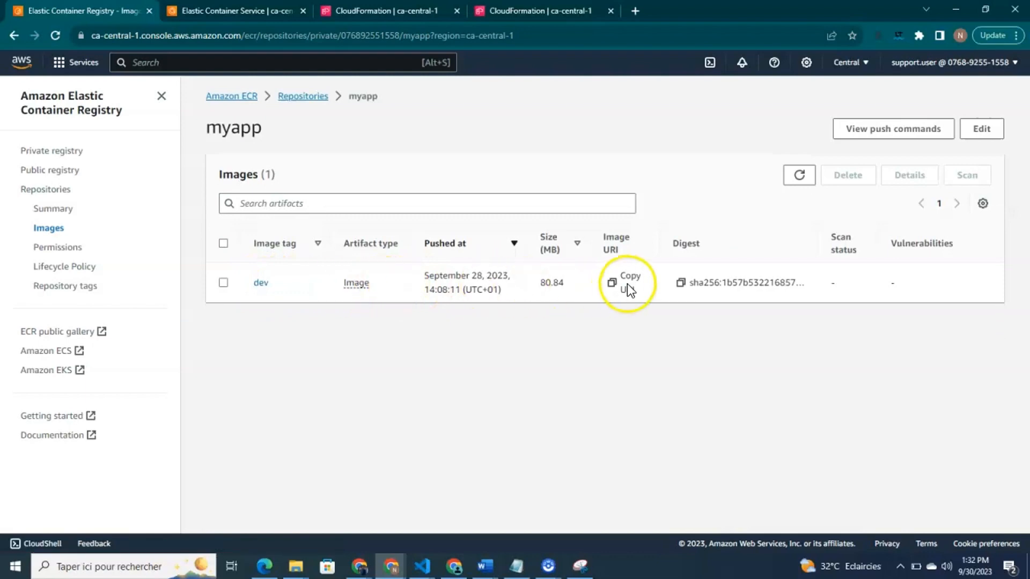
left_click(613, 283)
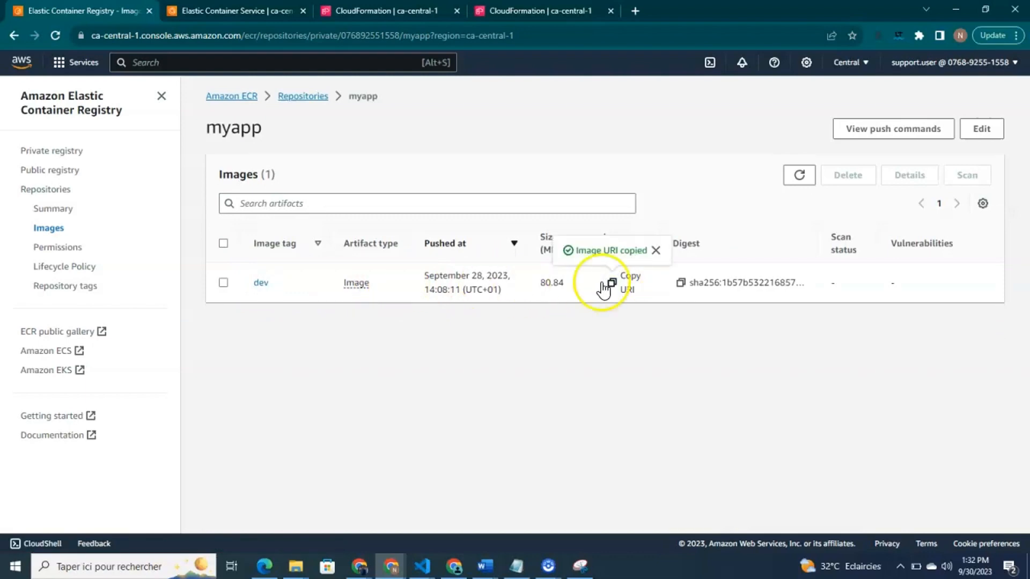
- Replace the myapp container's image URI with the copied one ending in myapp:dev and create the task definition revision
left_click(217, 4)
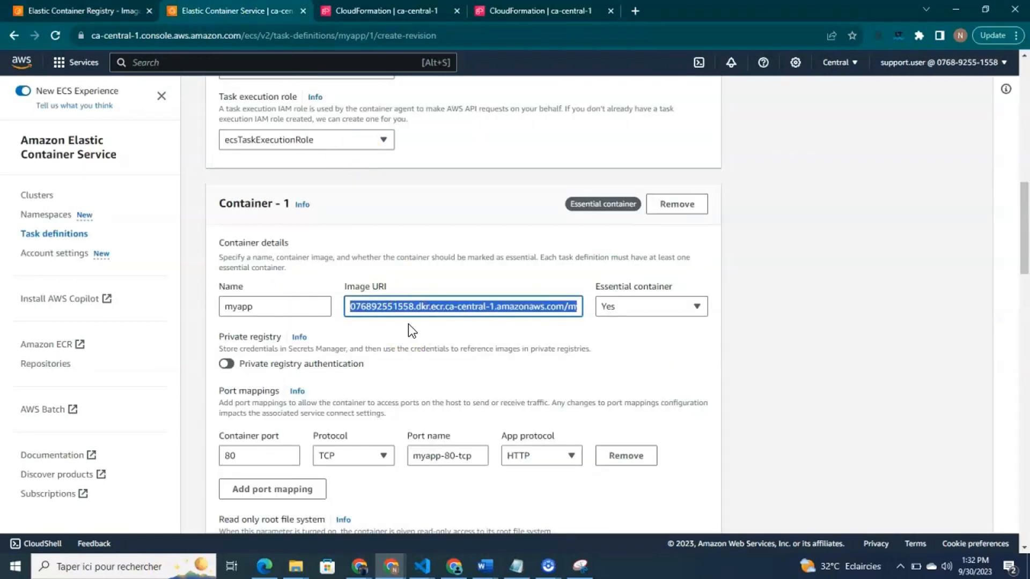
key("ctrl+v")
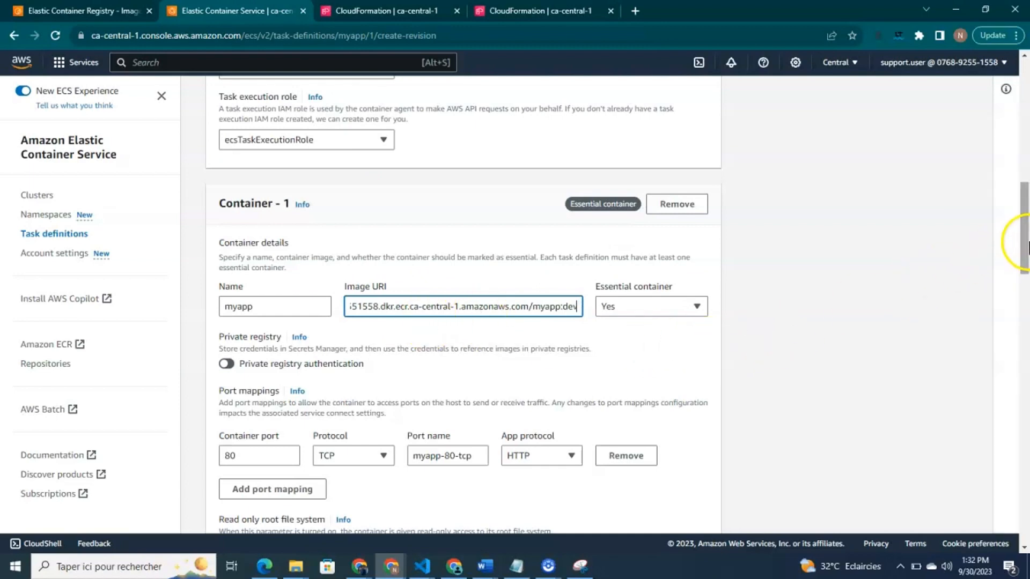
left_click_drag(1025, 244, 1026, 517)
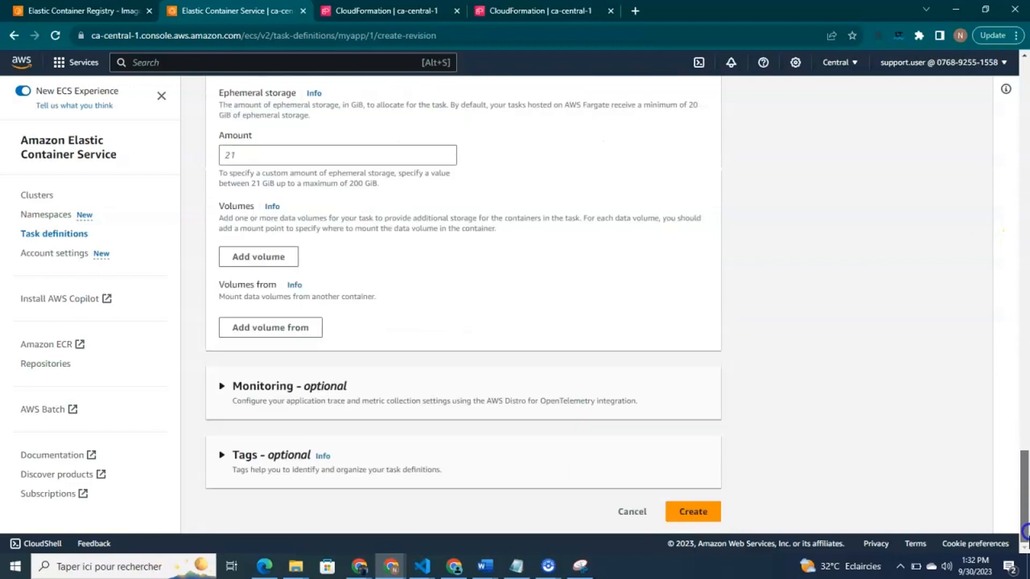
left_click(682, 516)
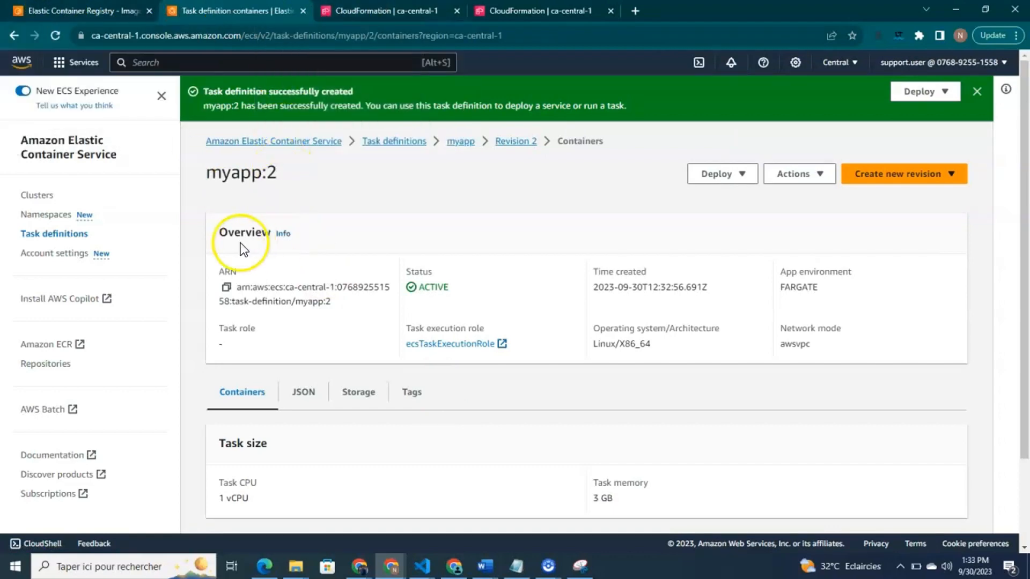
- Open myapp-cluster and start creating a new service in it
left_click(36, 195)
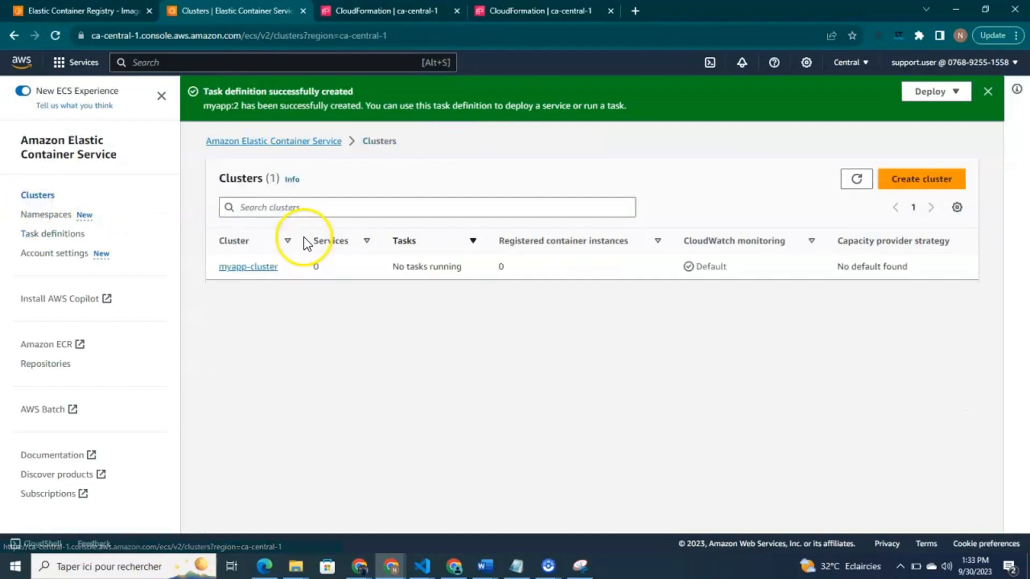
left_click(247, 267)
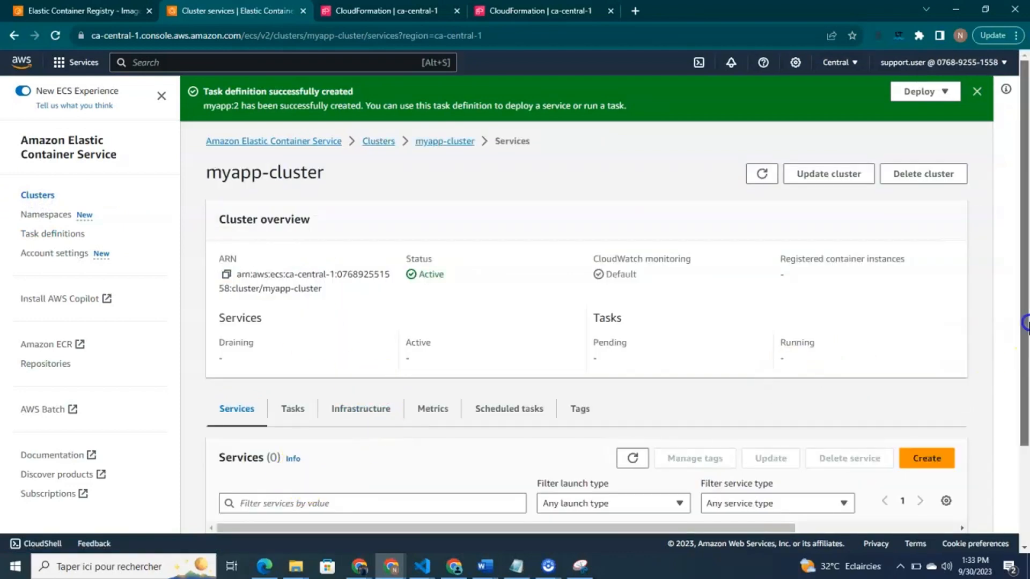
left_click_drag(1018, 312, 1023, 421)
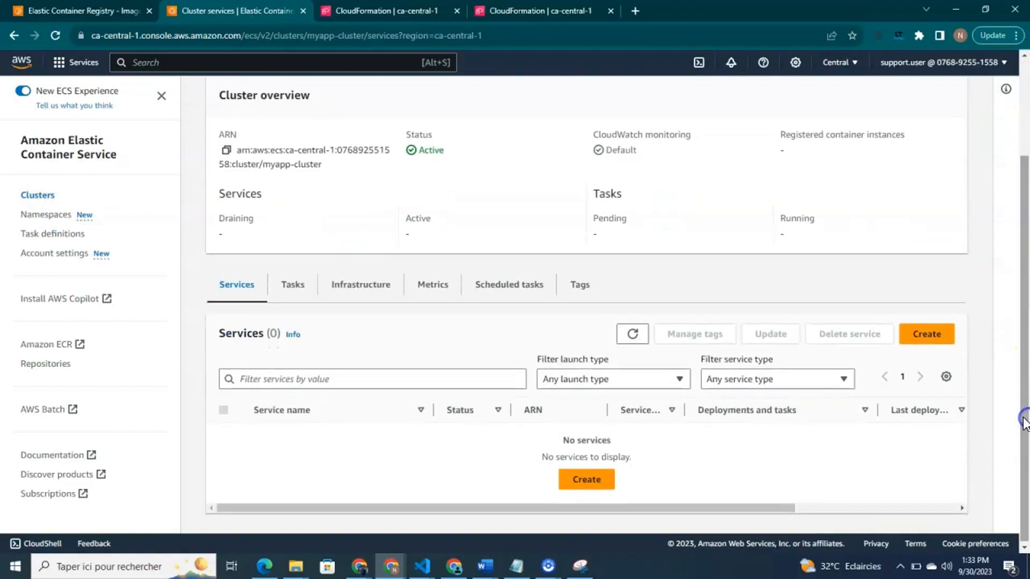
left_click(585, 483)
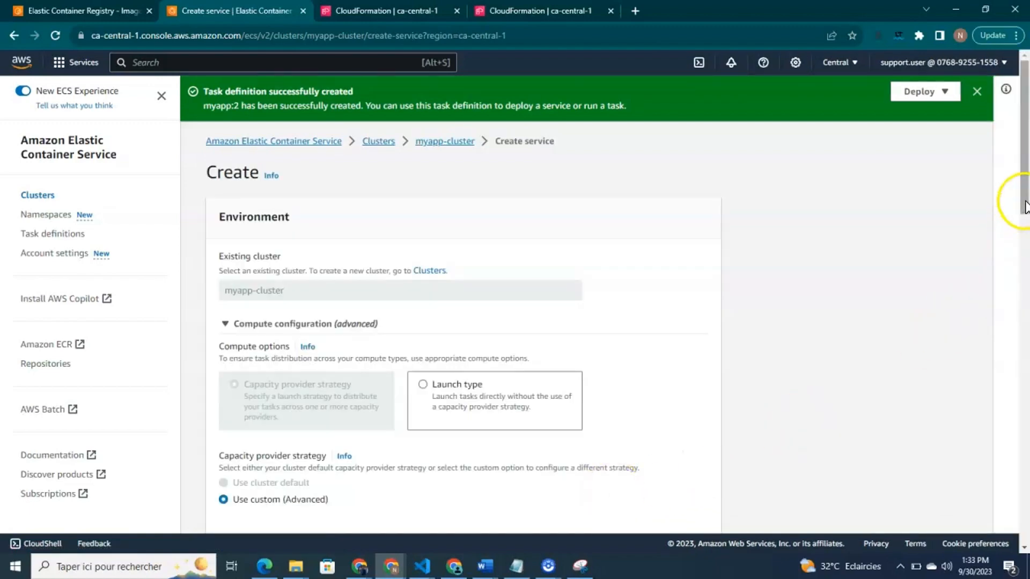
- Set the new service's task definition to the myapp family, revision 2 (LATEST)
left_click_drag(1023, 201, 1025, 215)
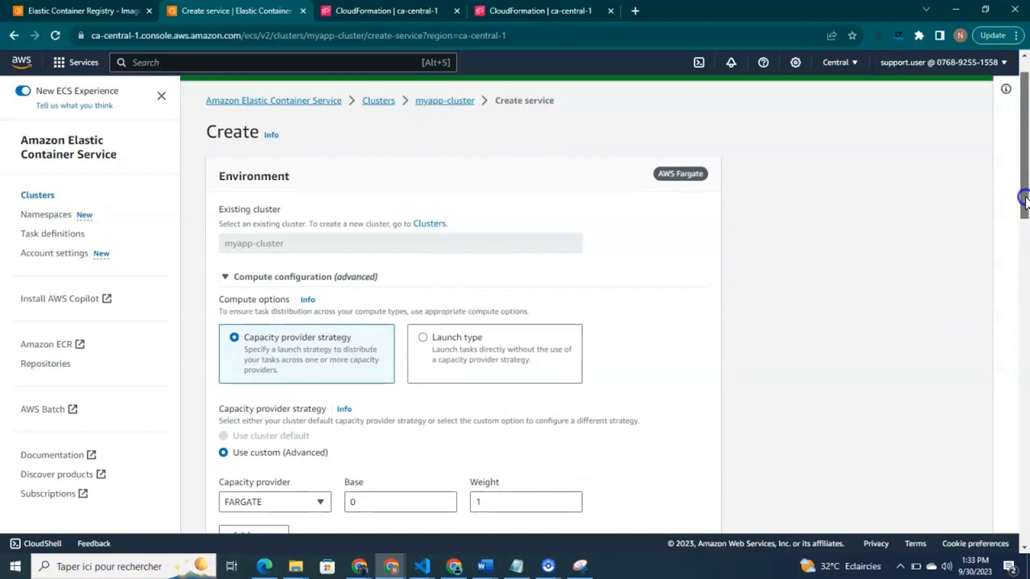
left_click_drag(1024, 200, 1026, 363)
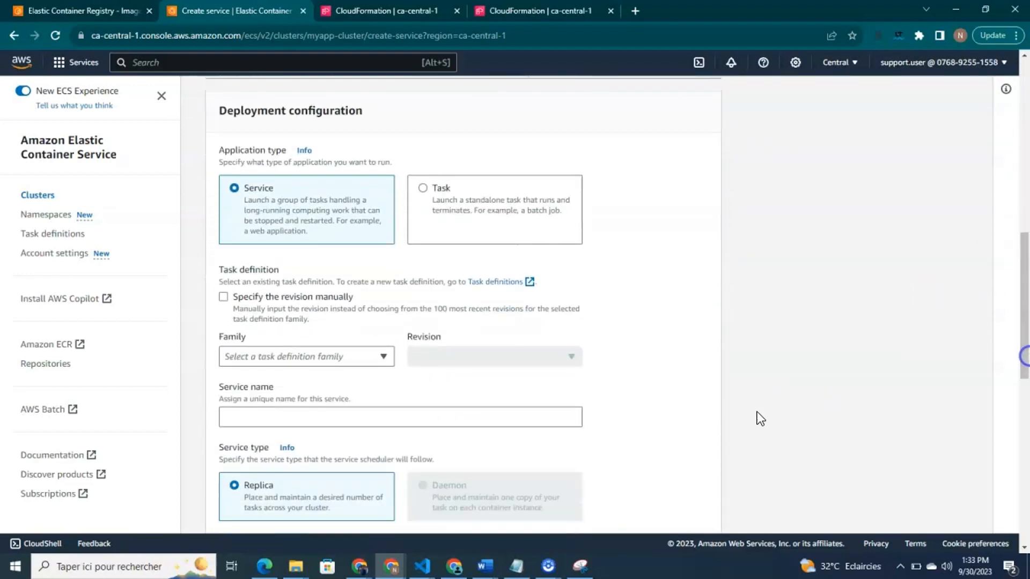
left_click(381, 357)
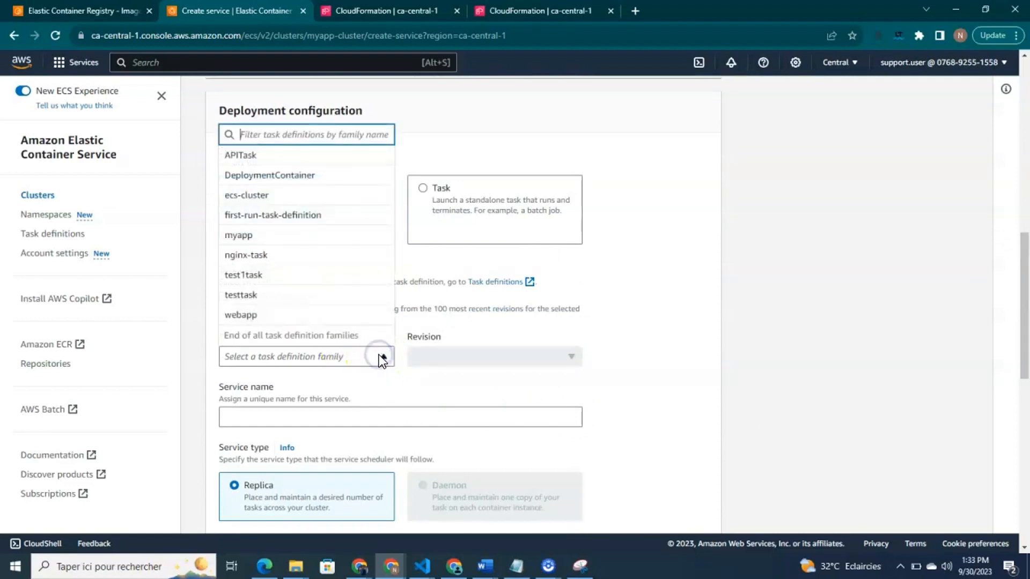
double_click(250, 236)
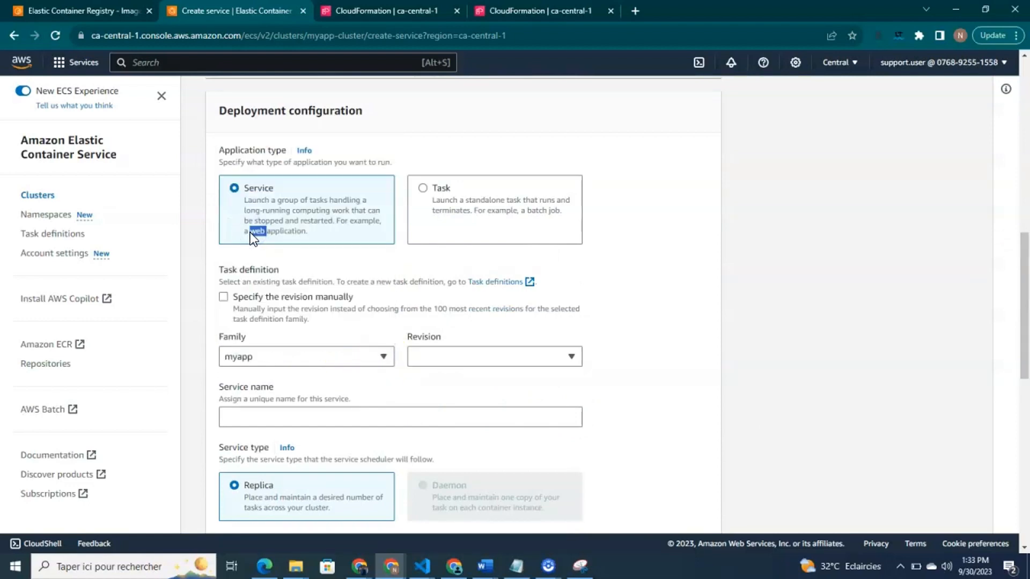
left_click(573, 358)
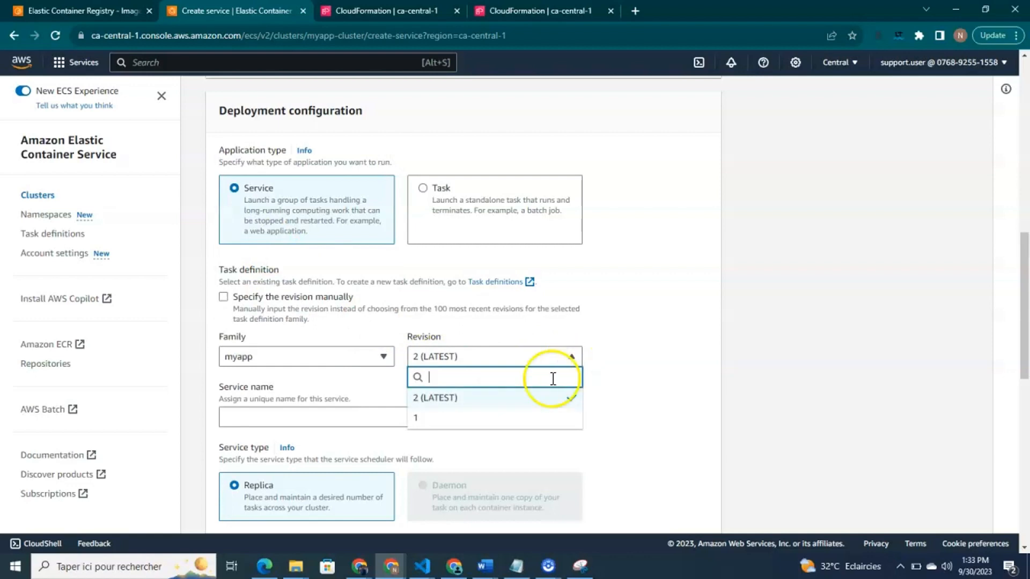
left_click(504, 400)
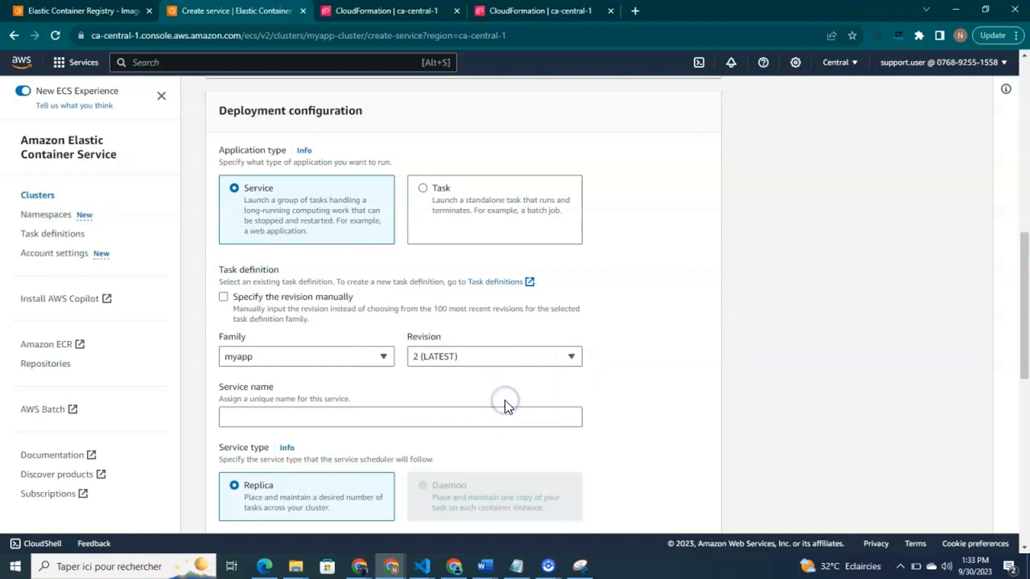
- Name the service myappService and set its number of desired tasks to 2
left_click(246, 419)
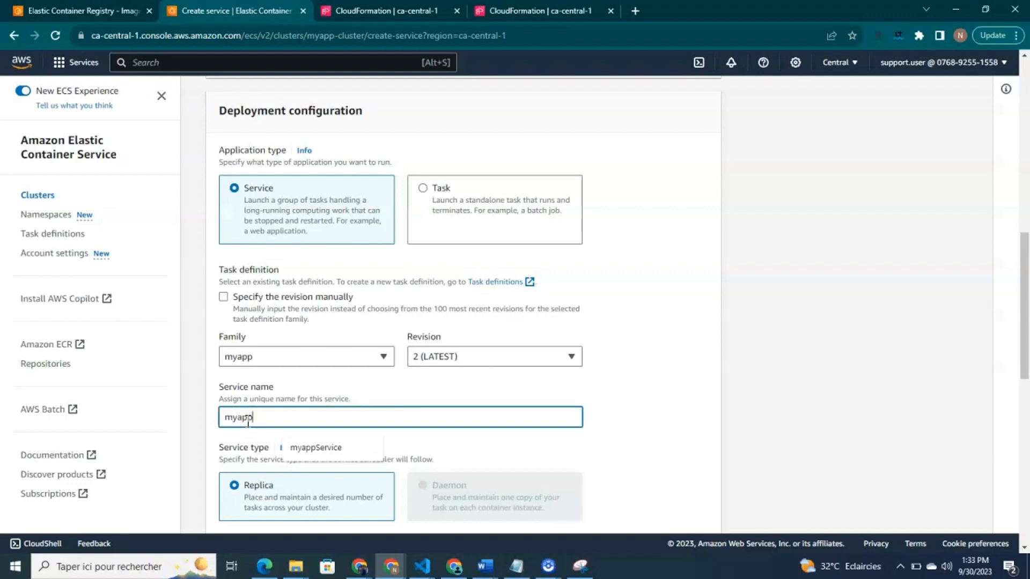
left_click(346, 448)
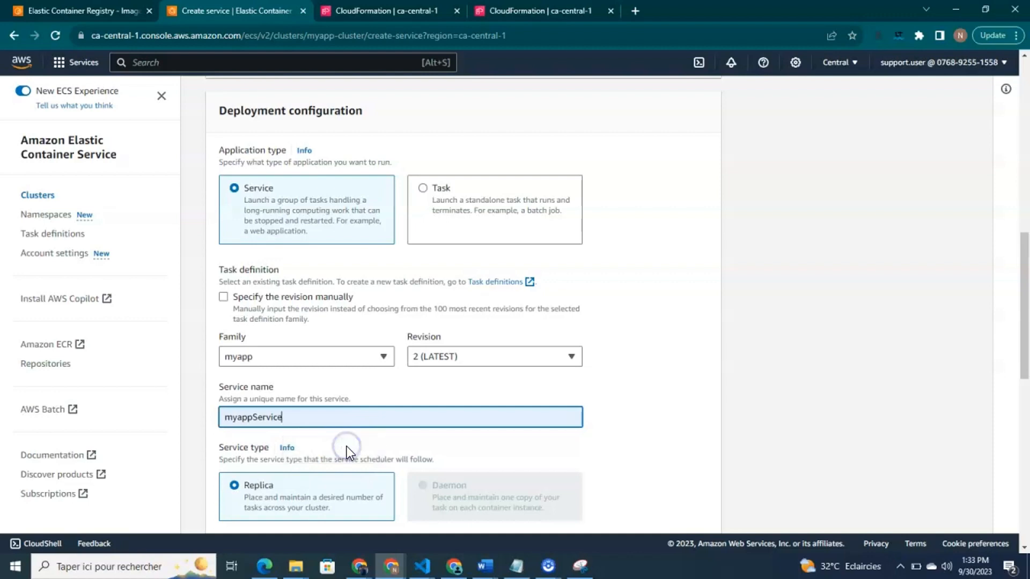
left_click_drag(1027, 328, 1026, 395)
left_click(293, 344)
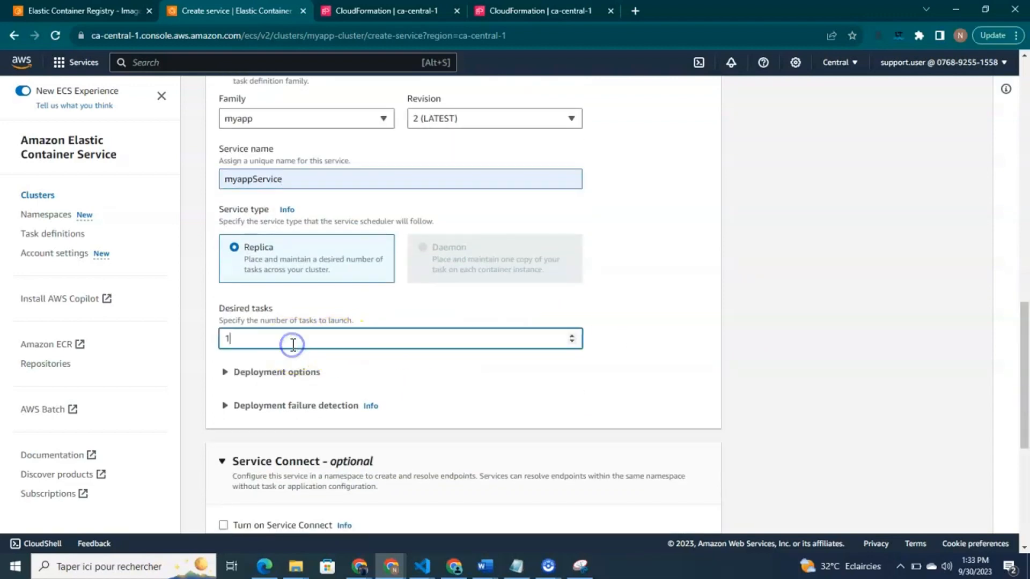
key("BackSpace")
type("2")
- Configure load balancing for the service with a new Application Load Balancer named myappLB
left_click_drag(1027, 337, 1026, 432)
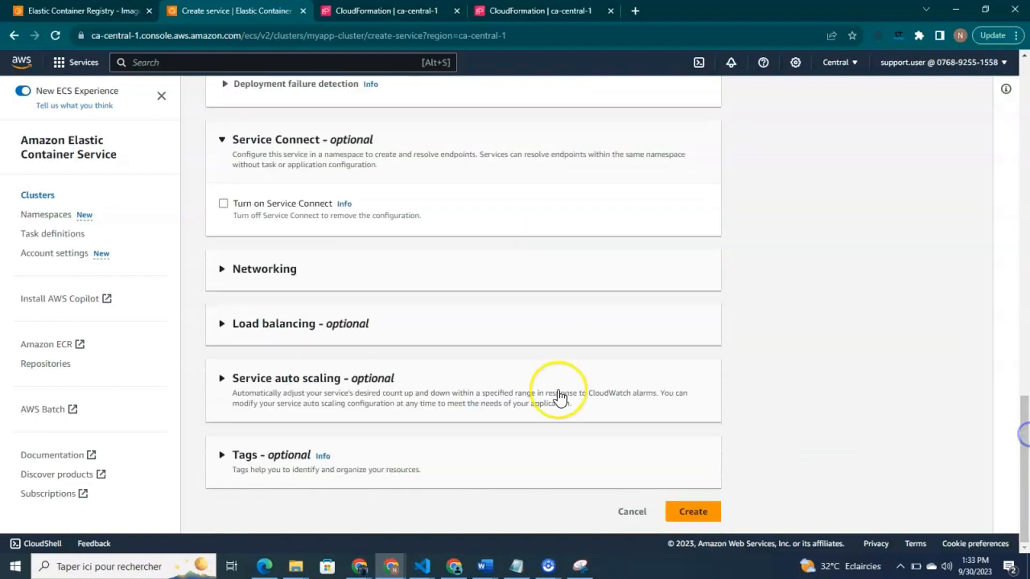
left_click(222, 325)
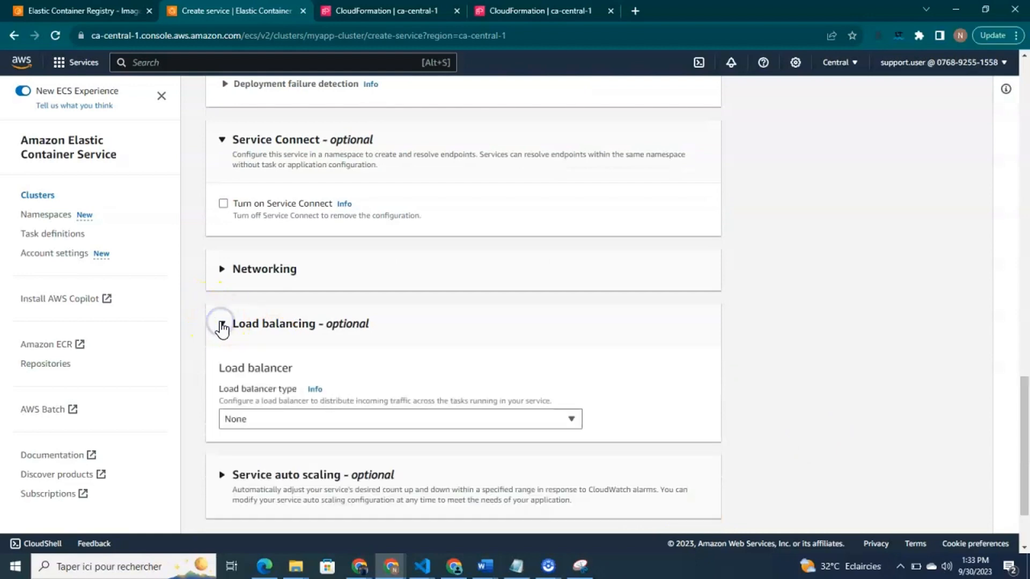
left_click(568, 418)
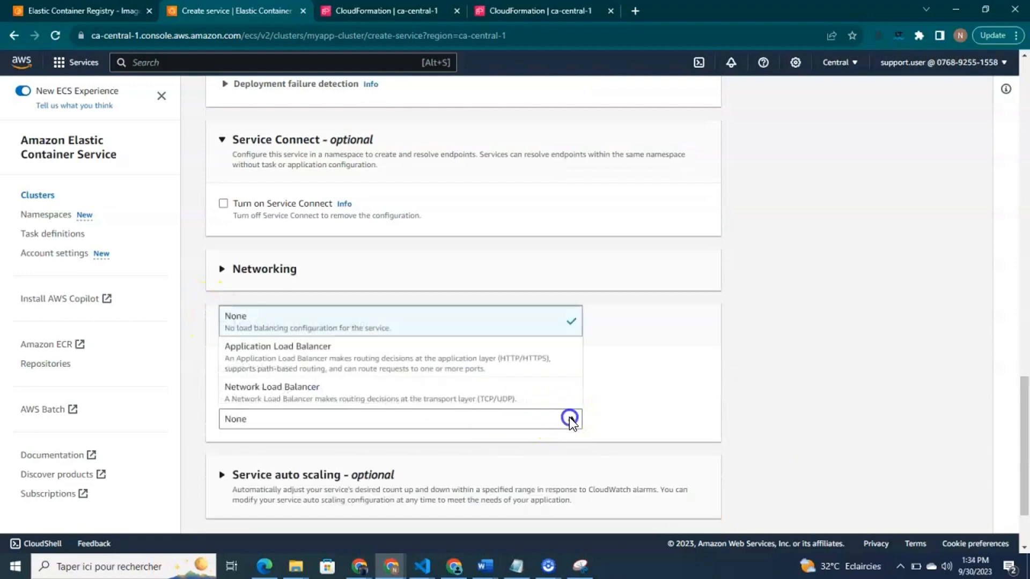
left_click(314, 367)
left_click_drag(1022, 355, 1025, 408)
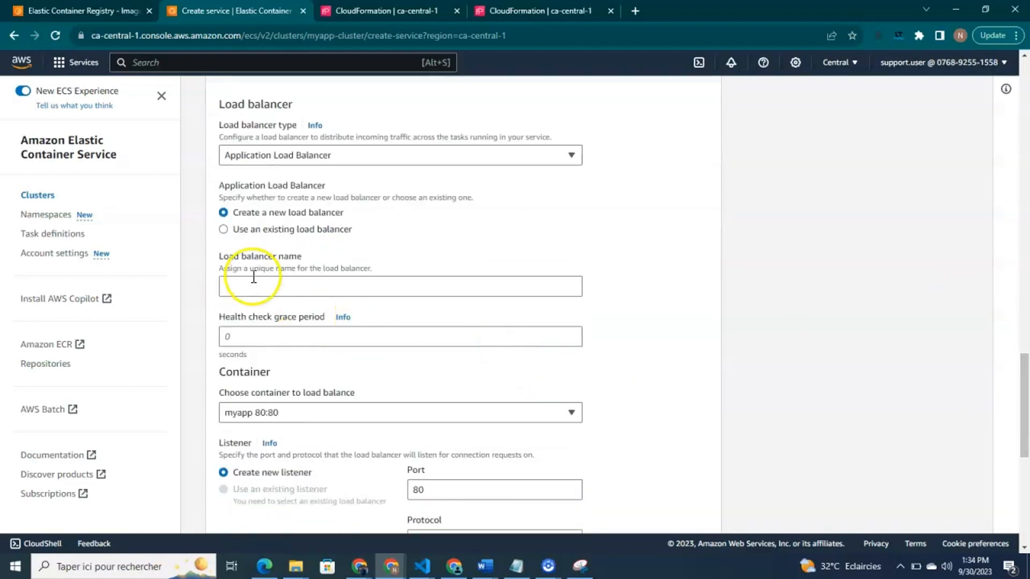
left_click(242, 293)
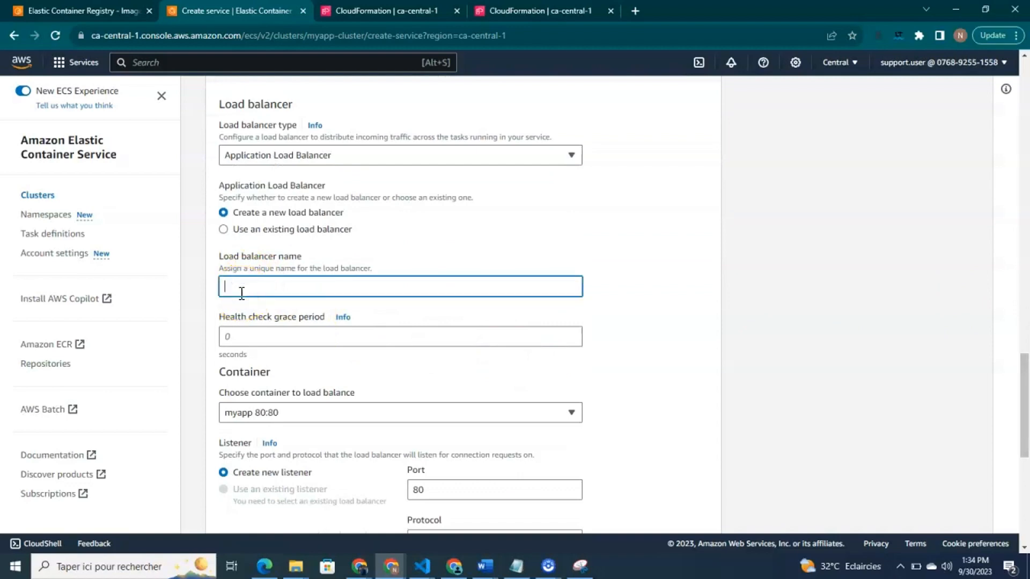
type("myappLB")
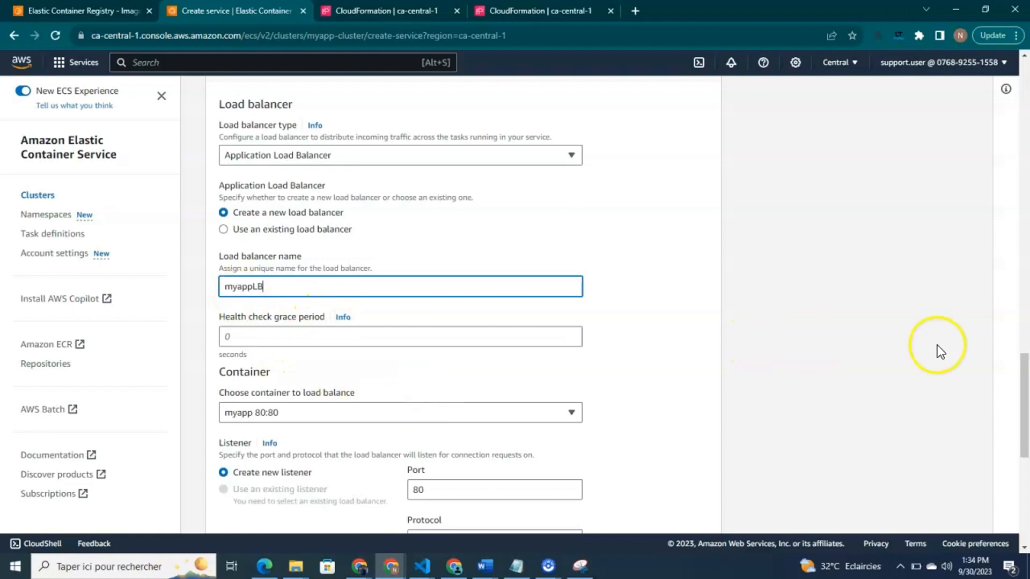
- Name the load balancer's new target group myappTG and try to create the service
left_click_drag(1026, 372, 1025, 433)
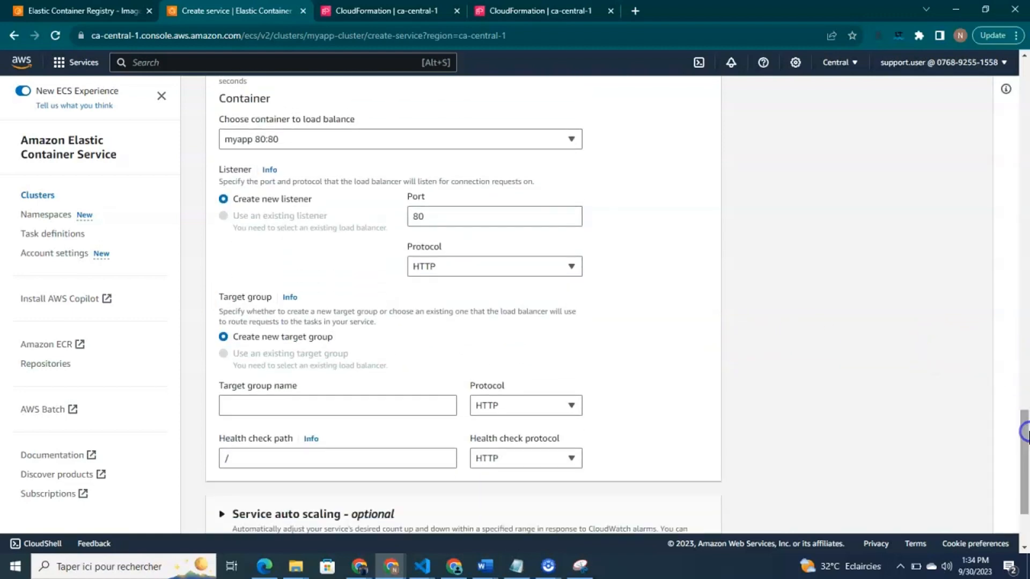
left_click(355, 412)
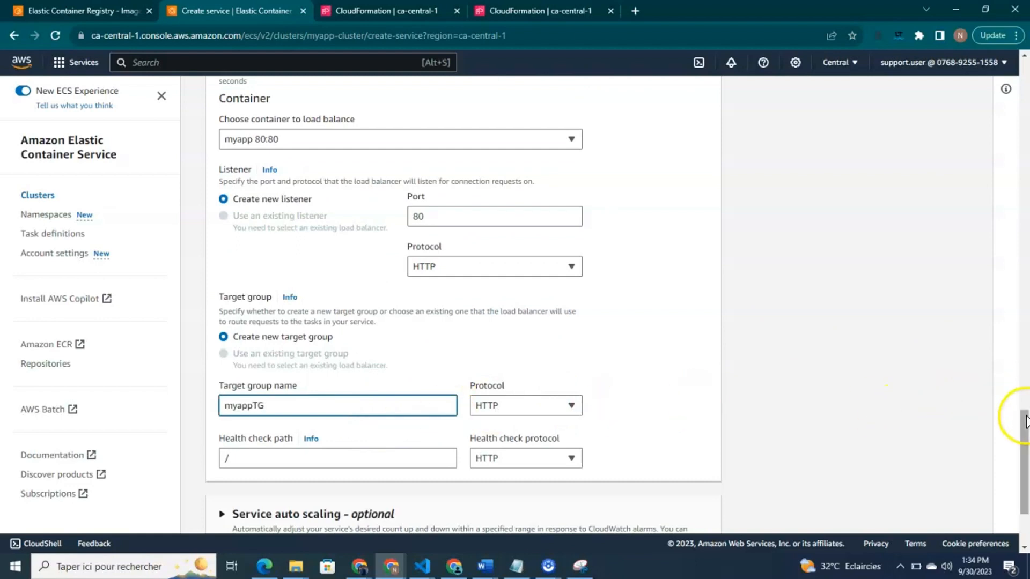
left_click_drag(1024, 424, 1026, 452)
left_click(685, 516)
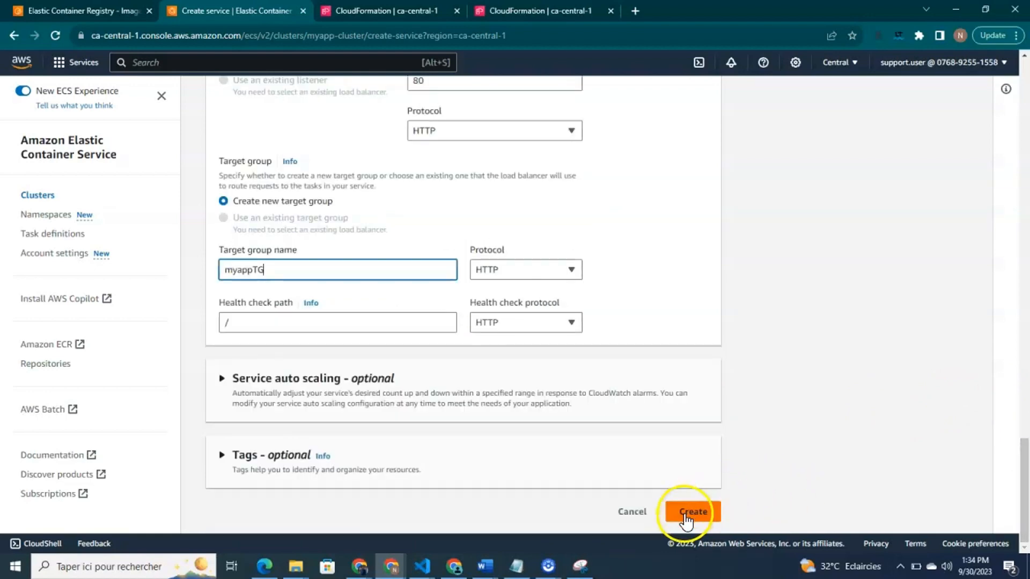
left_click(686, 516)
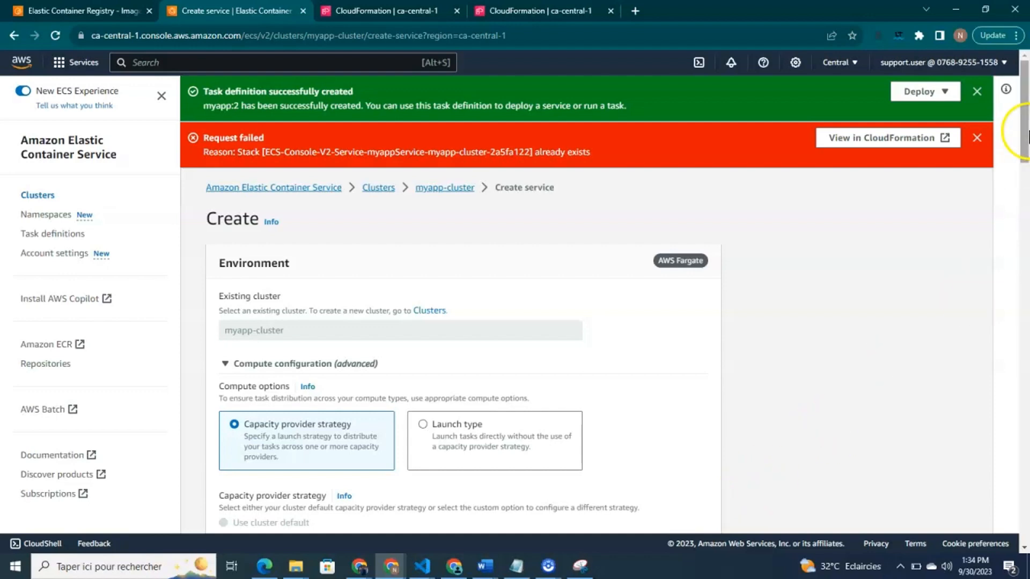
- Change the service name in the deployment configuration to myappservice
mouse_move(1026, 132)
left_mouse_down()
mouse_move(1026, 541)
mouse_move(1027, 120)
left_mouse_up()
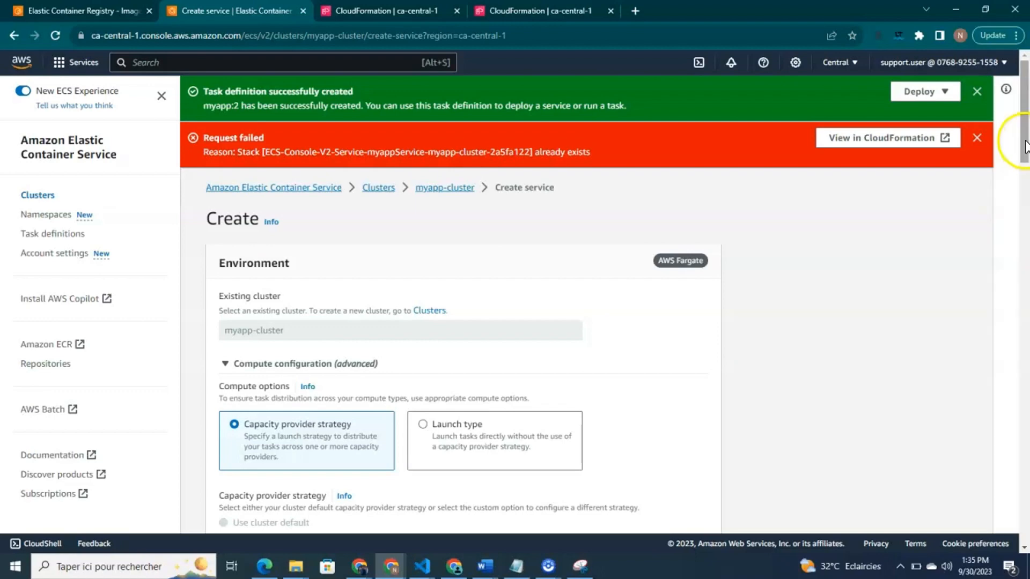
left_click_drag(1026, 143, 1026, 259)
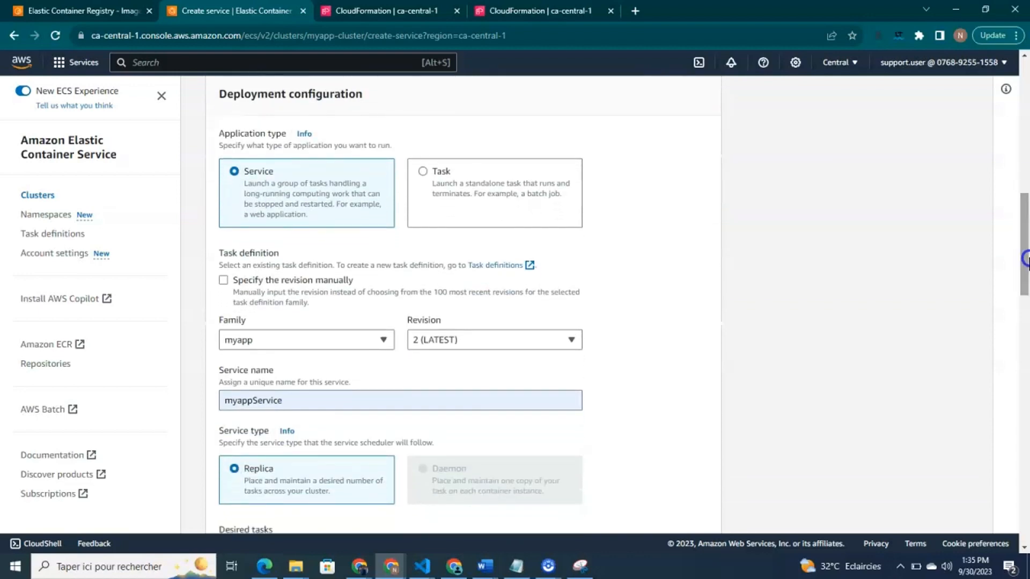
left_click(258, 399)
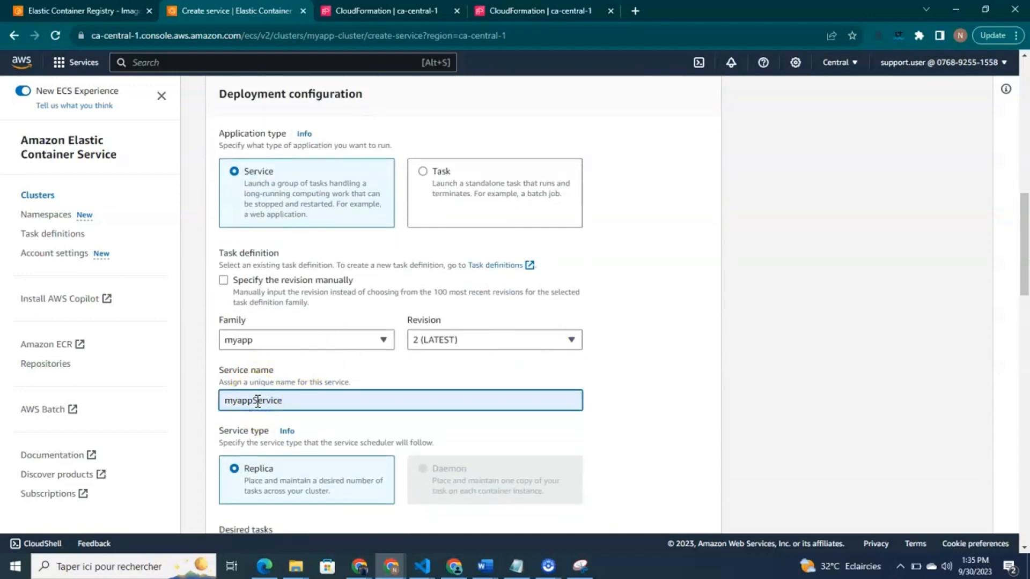
key("BackSpace")
type("s")
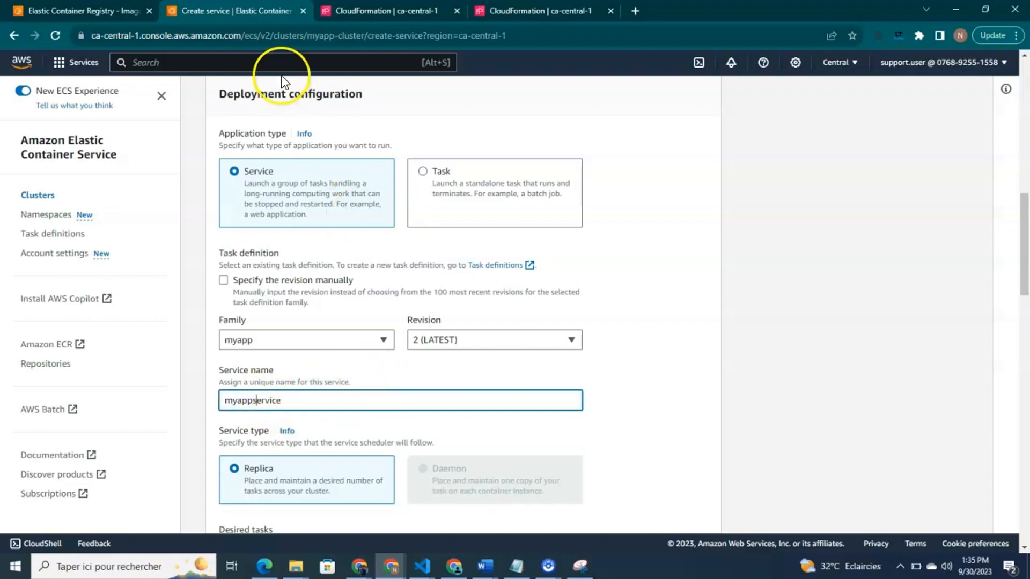
left_click(145, 64)
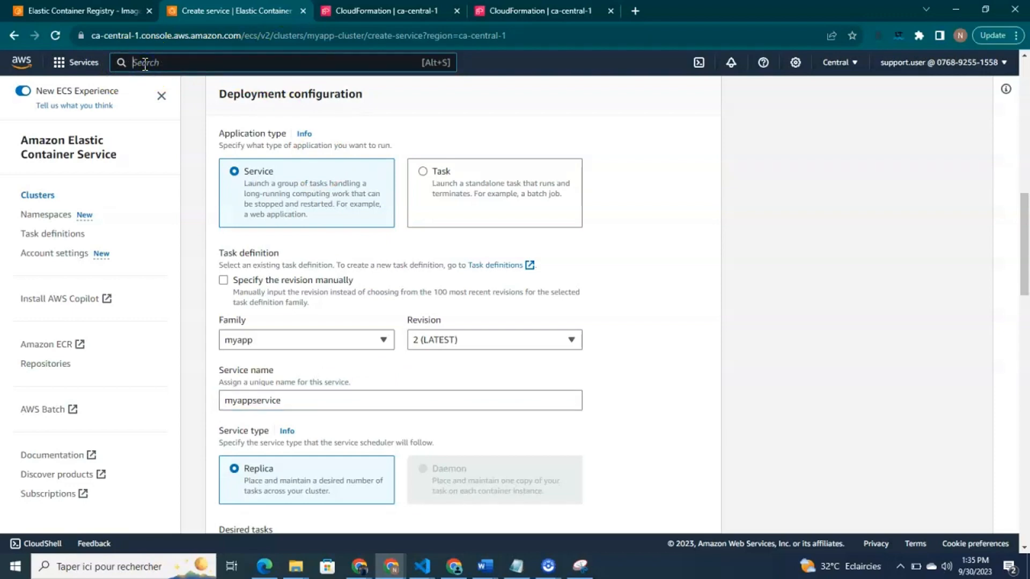
- Rename the new Application Load Balancer as myappLB1
left_click_drag(1024, 219, 1026, 430)
left_click_drag(1026, 462, 1026, 402)
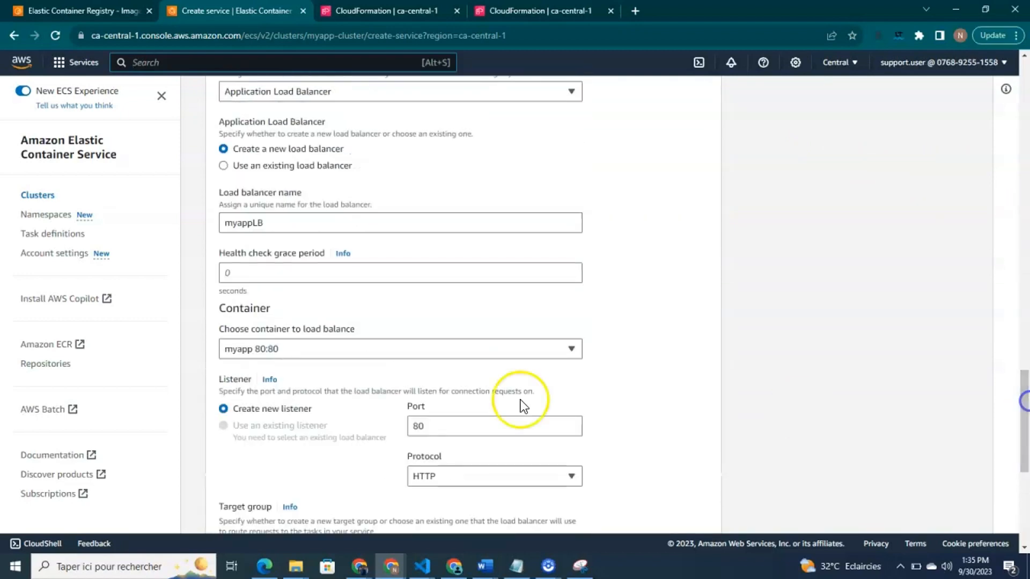
left_click(267, 224)
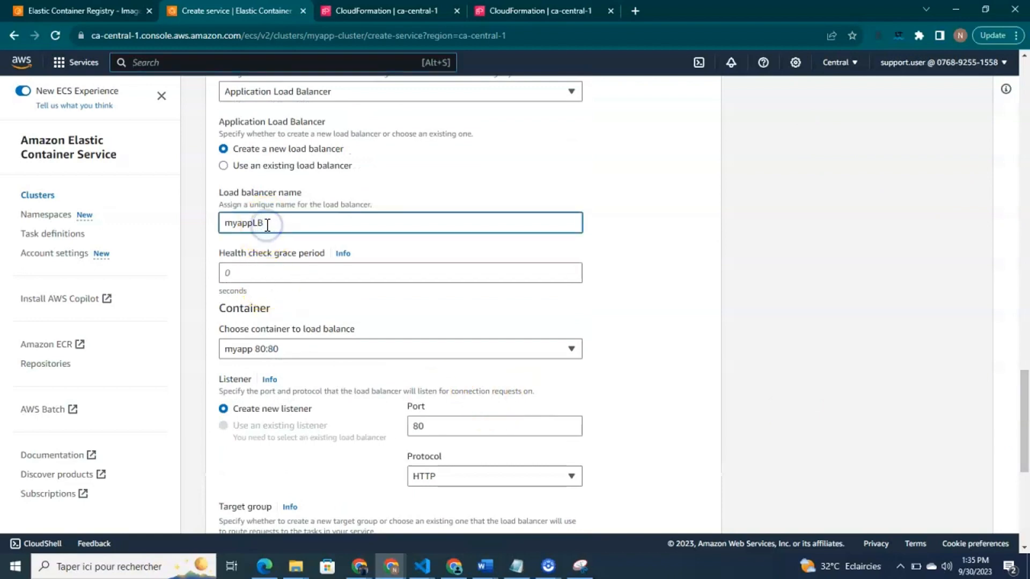
left_click(268, 224)
type("1")
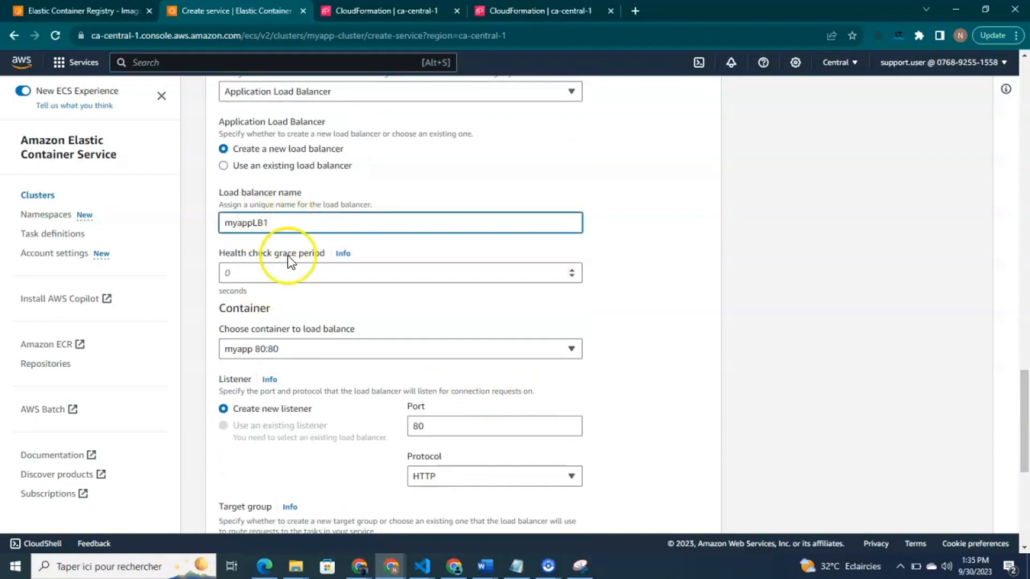
- Rename the new target group as myappTG1 and create the service
left_click_drag(1019, 377, 1026, 417)
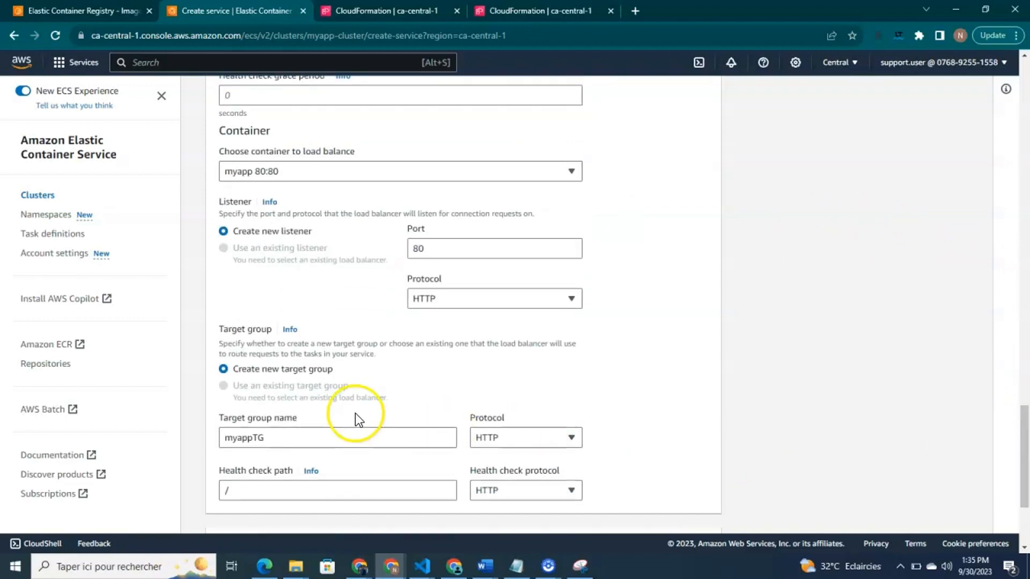
left_click(283, 446)
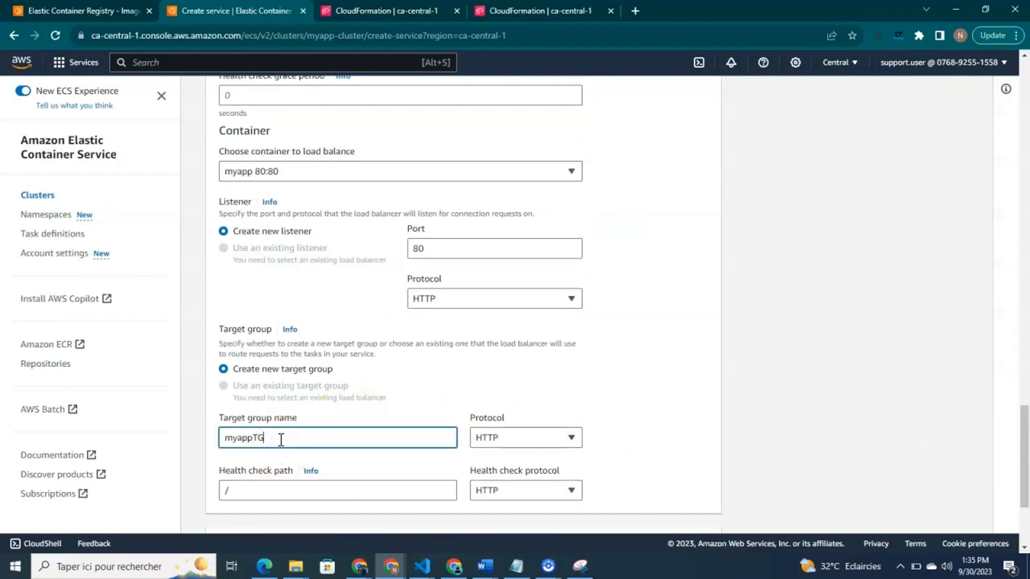
type("1")
left_click_drag(1019, 418, 1026, 459)
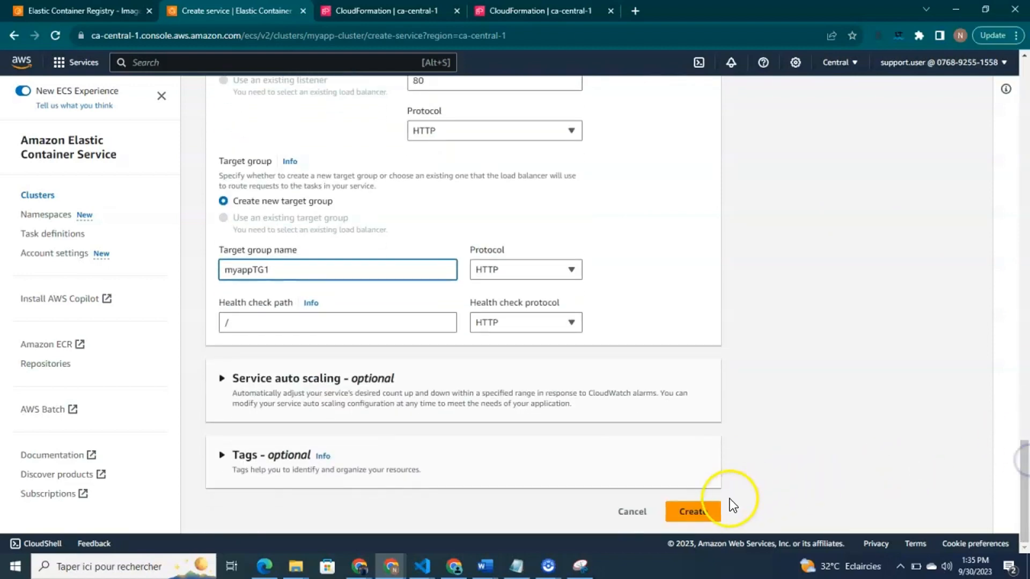
left_click(702, 513)
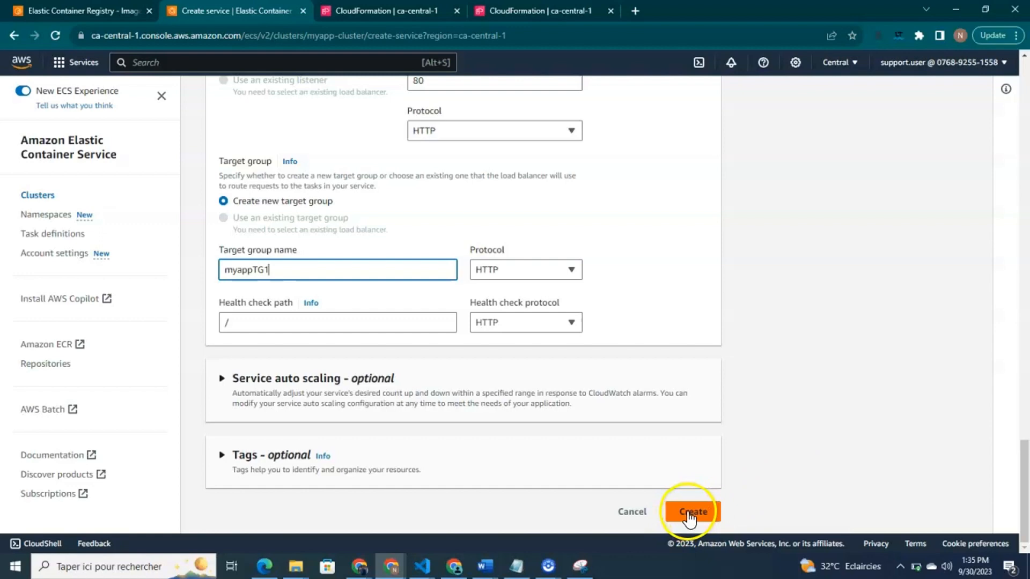
left_click(689, 514)
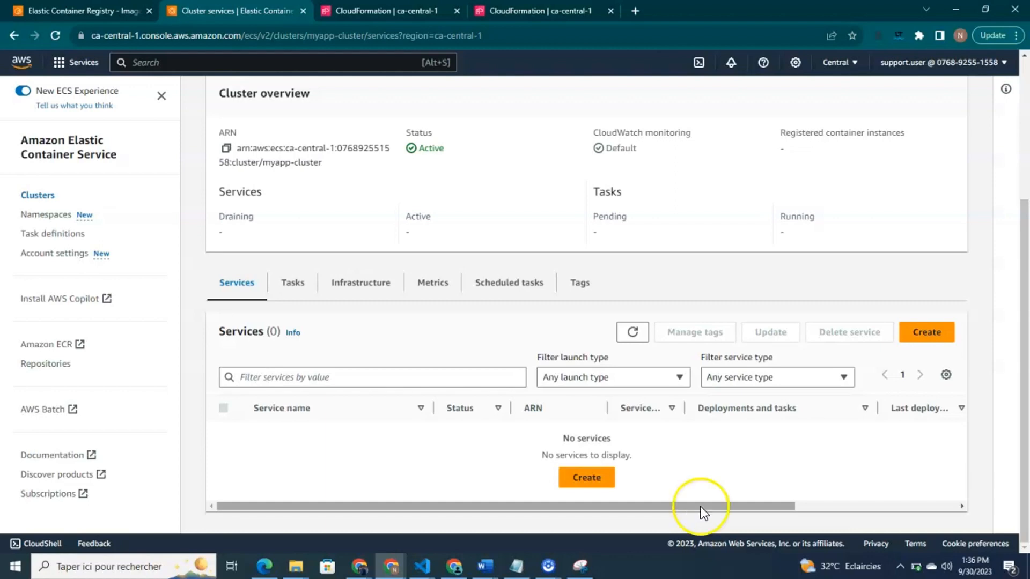
- Check the deployment status of myappservice and its tasks on the myapp-cluster page
left_click_drag(1027, 305, 1026, 189)
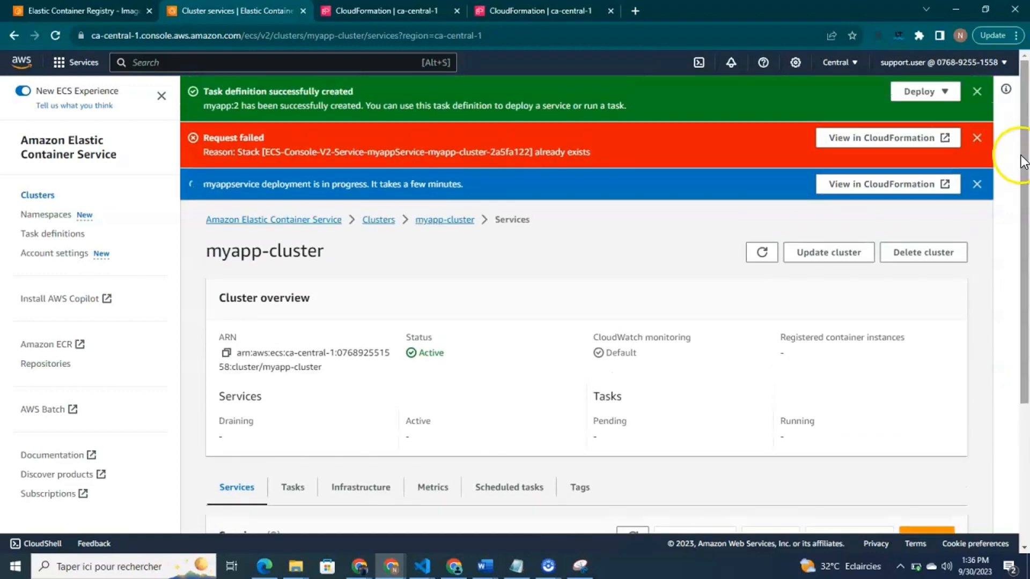
left_click_drag(1027, 187, 1026, 186)
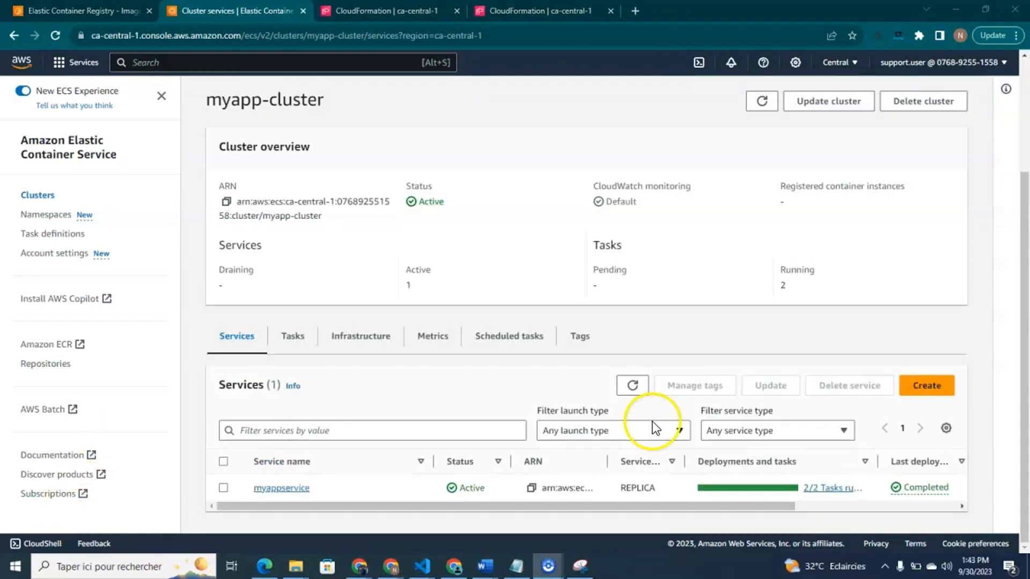
left_click(1025, 355)
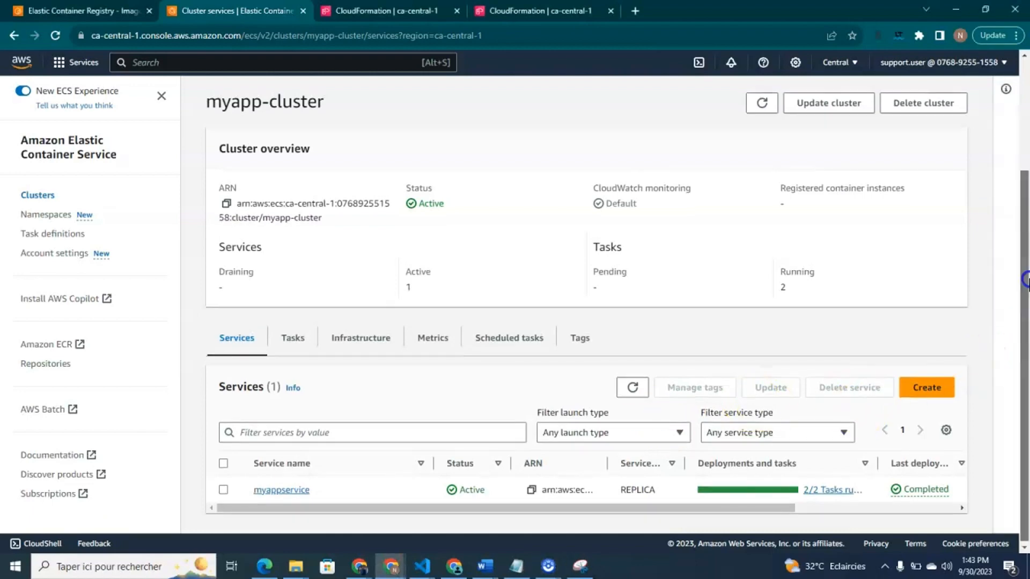
- Open myappservice from the cluster's services list and review its status, running tasks and load balancer health
left_click_drag(1025, 273, 1029, 326)
left_click(1020, 285)
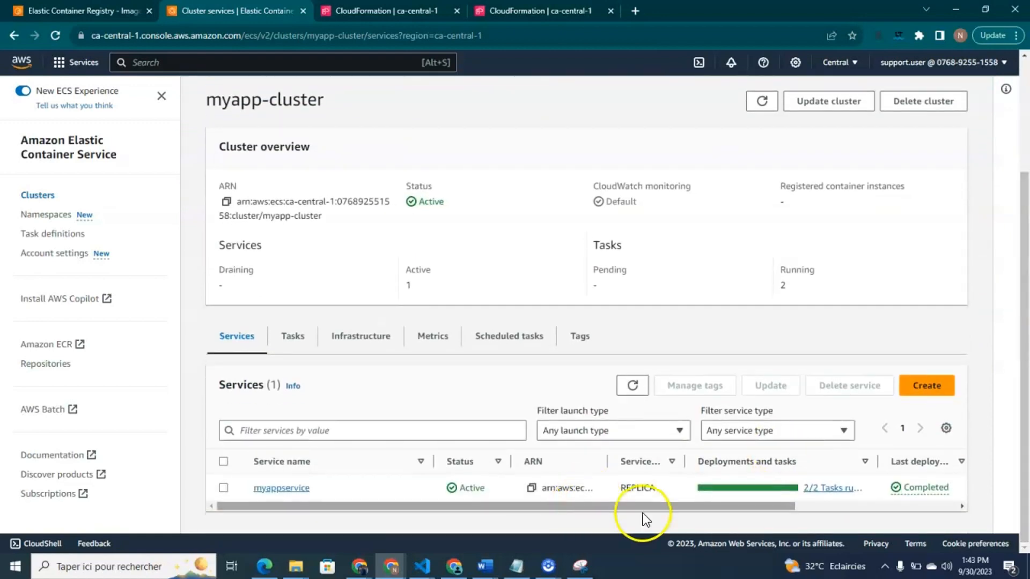
left_click_drag(661, 506, 724, 507)
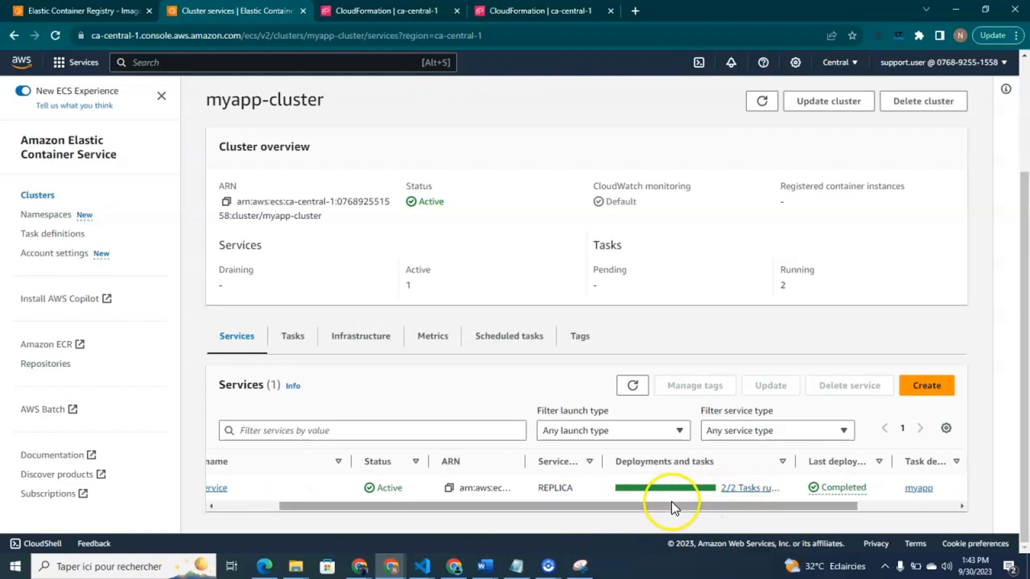
left_click_drag(626, 506, 404, 472)
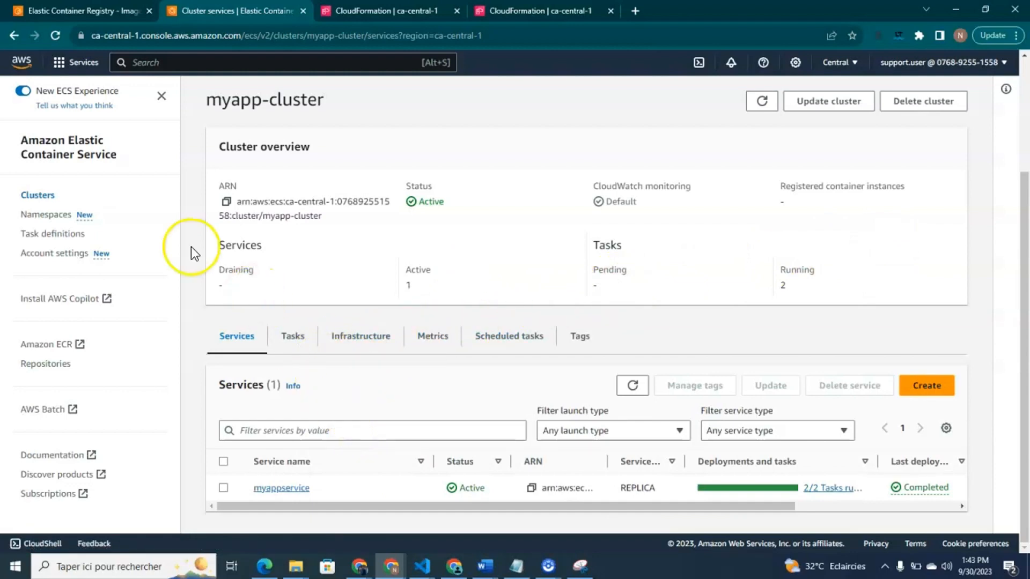
left_click(269, 491)
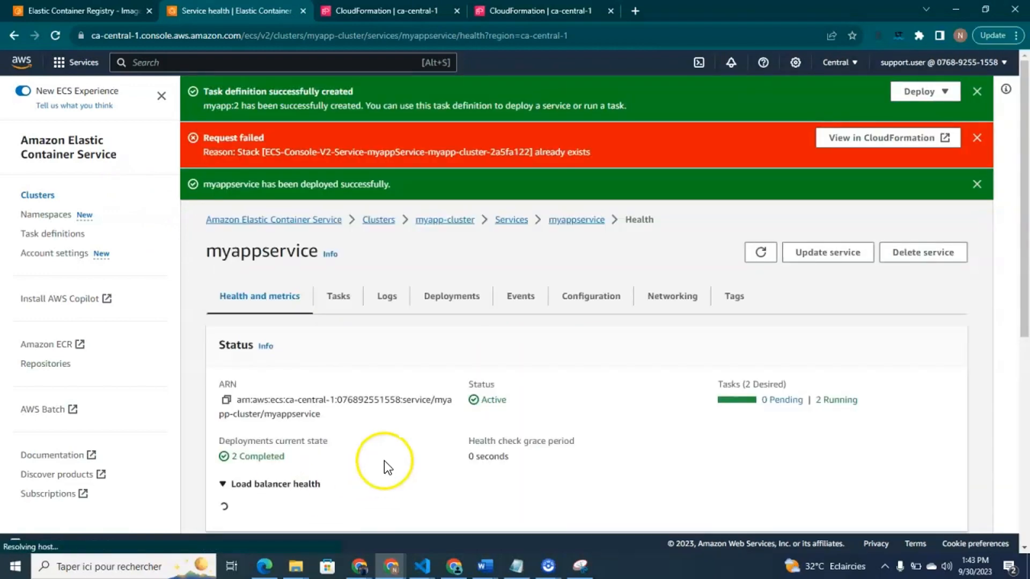
left_click_drag(1025, 202, 1026, 287)
scroll(715, 294, "down", 5)
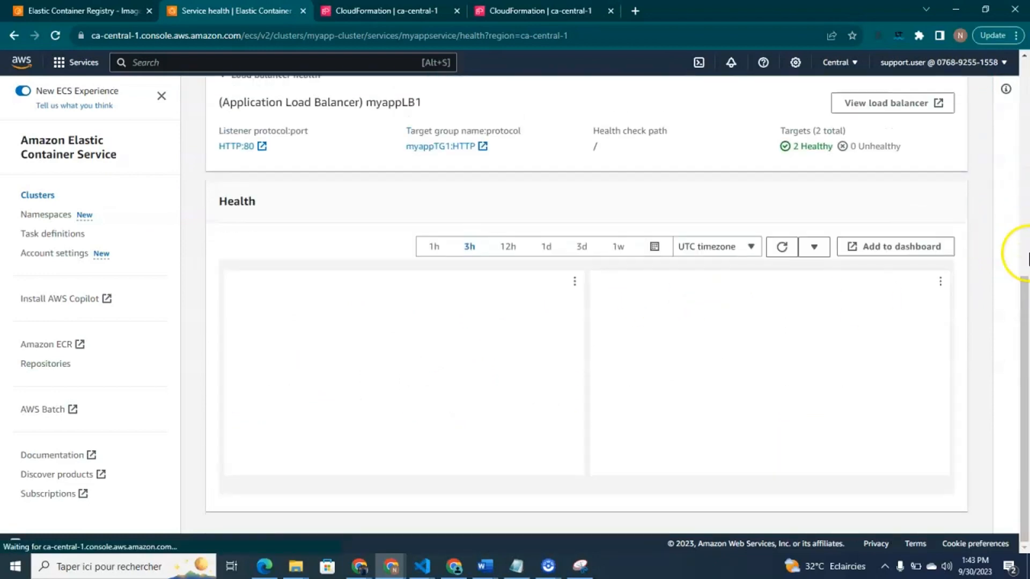
left_click_drag(1027, 322, 1027, 212)
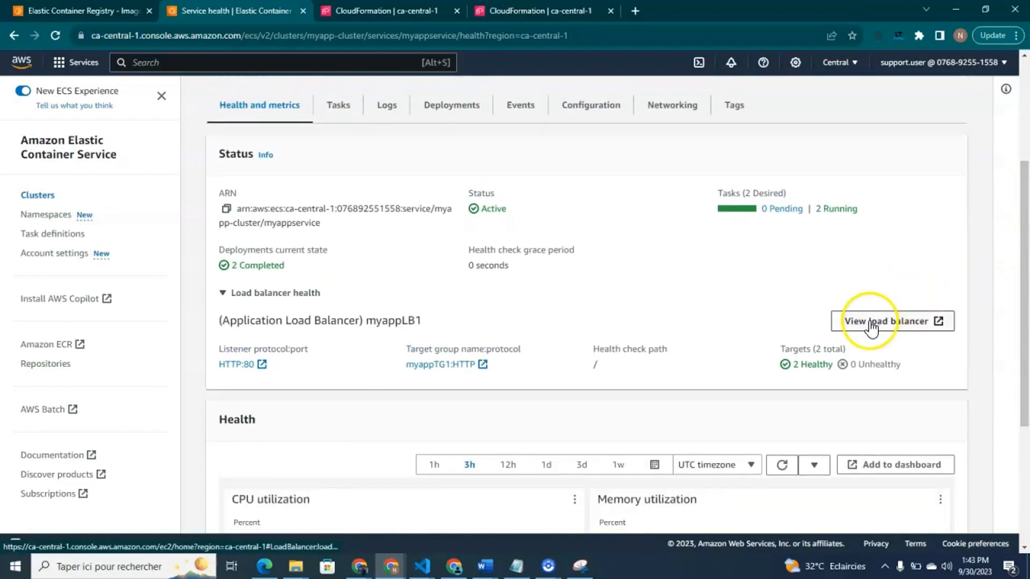
- Open the service's load balancer details, copy the DNS name of myappLB1 and load that address in a new browser tab
left_click(870, 320)
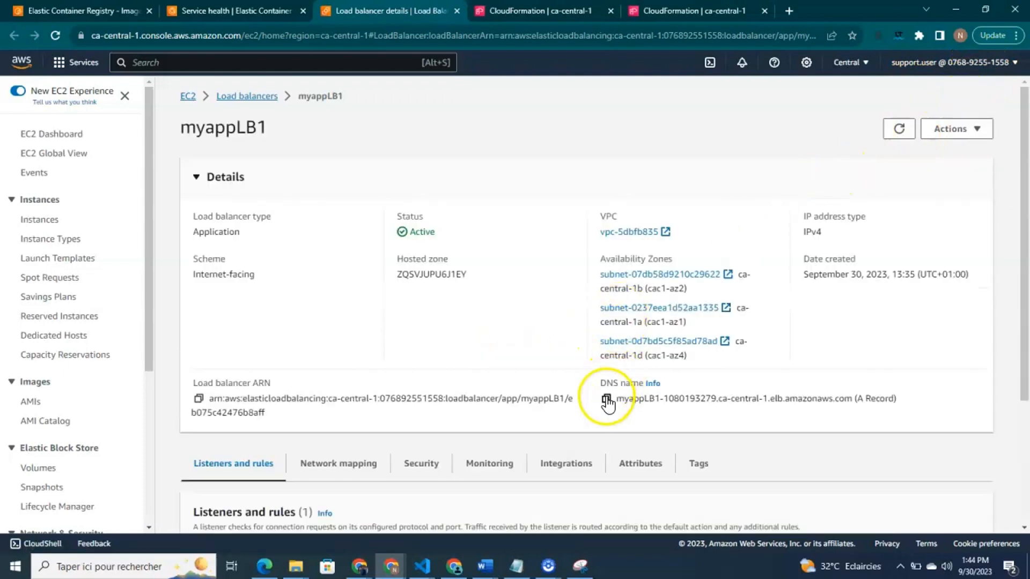
left_click(607, 399)
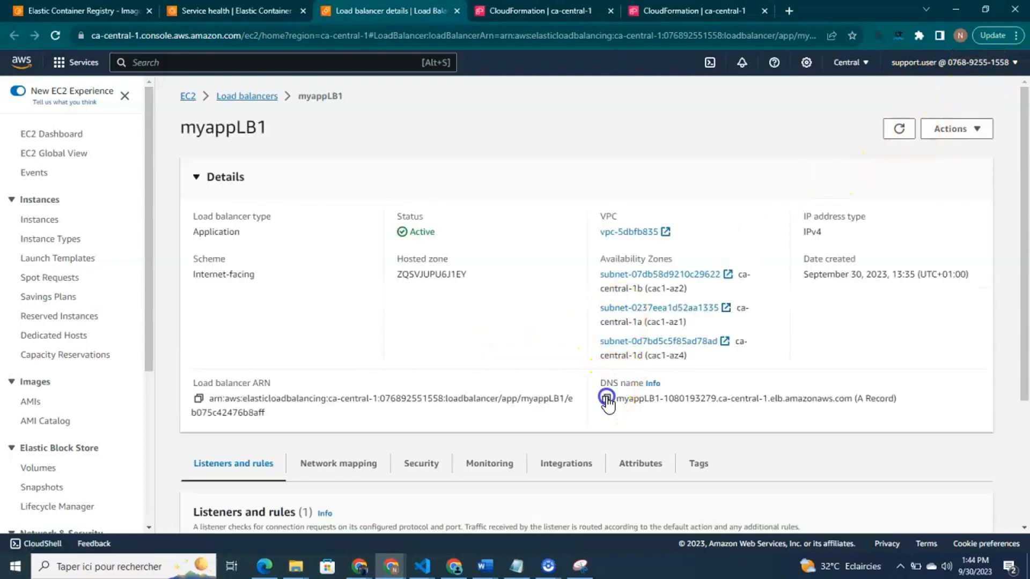
left_click(788, 11)
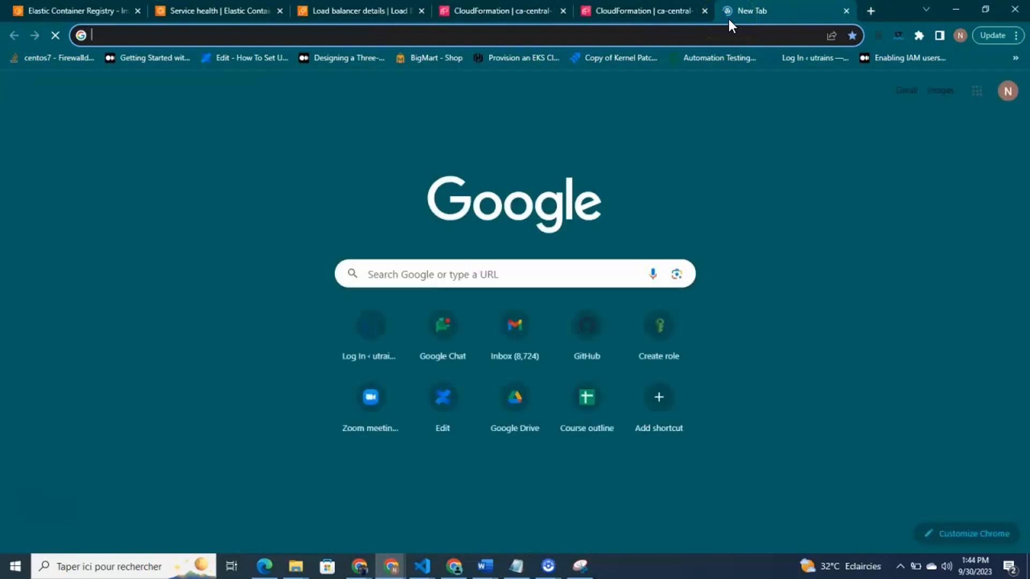
key("ctrl+v")
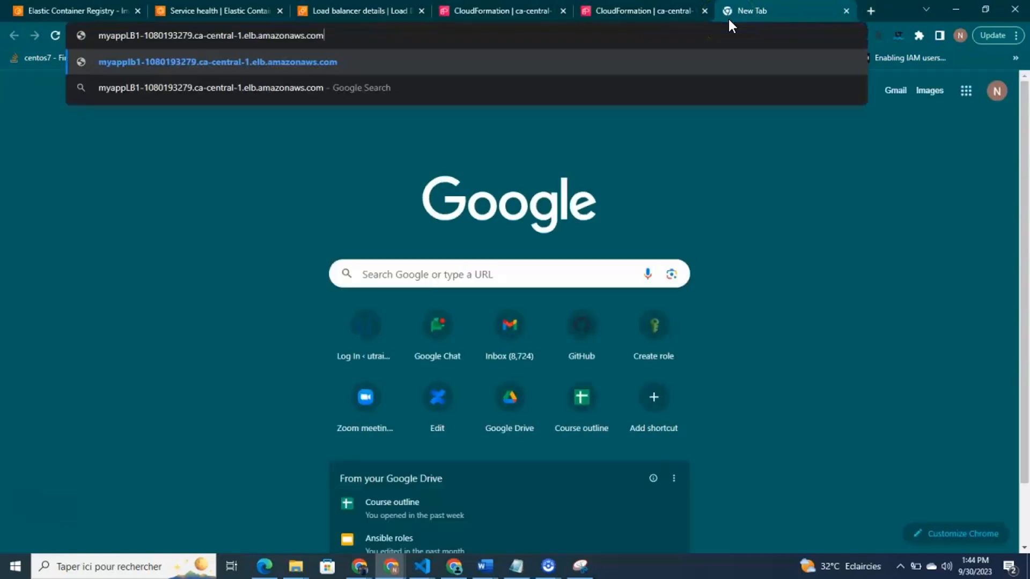
key("Return")
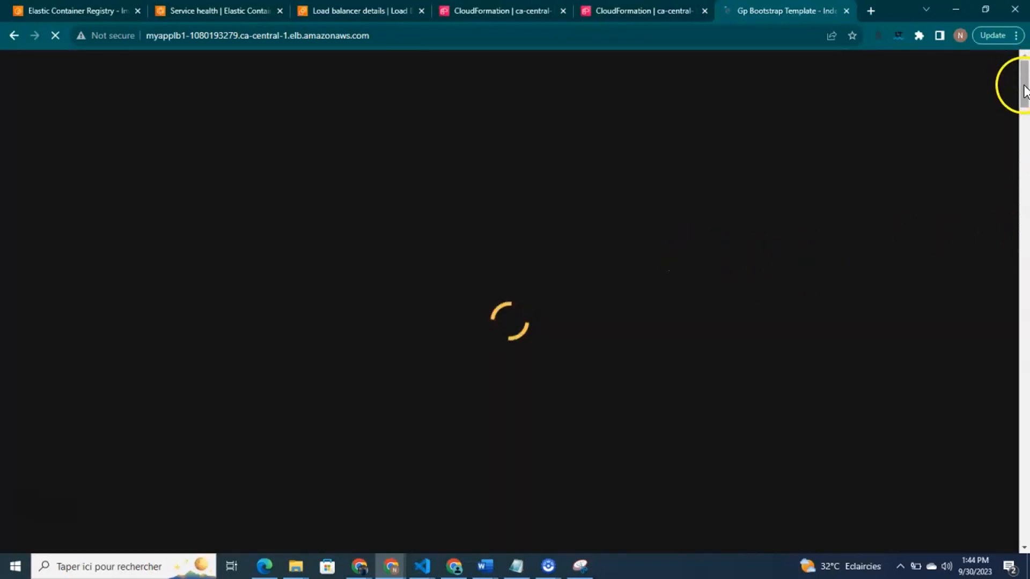
- Look through the home and About sections of the deployed website served by the load balancer
left_click_drag(1024, 89, 1024, 115)
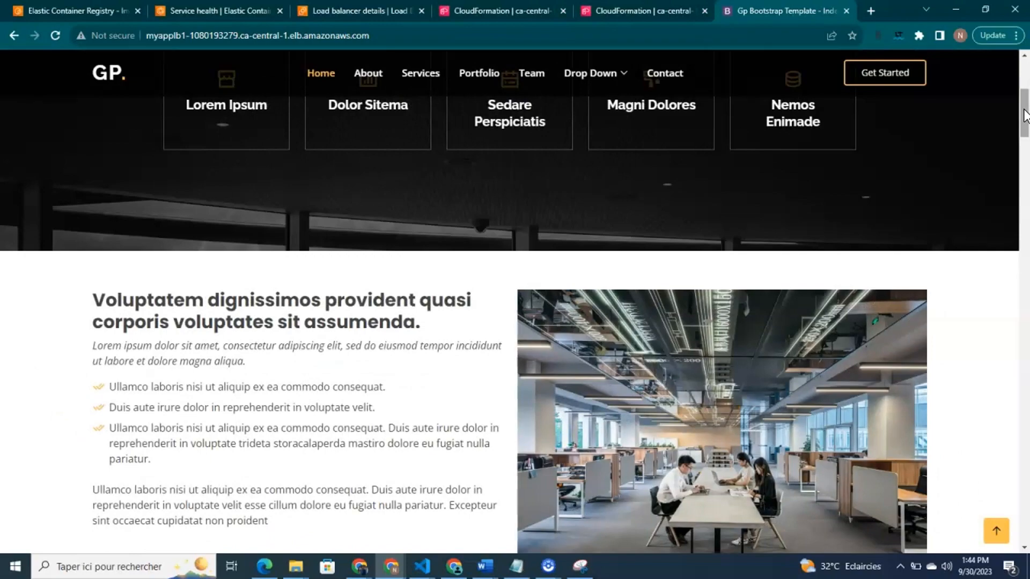
left_click_drag(1025, 116, 1026, 92)
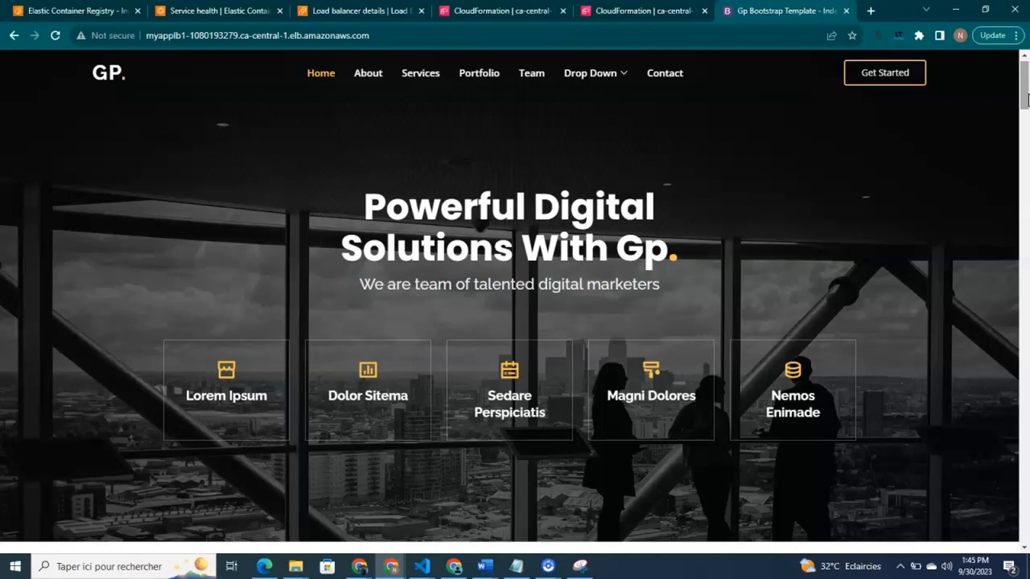
left_click_drag(1028, 99, 1028, 129)
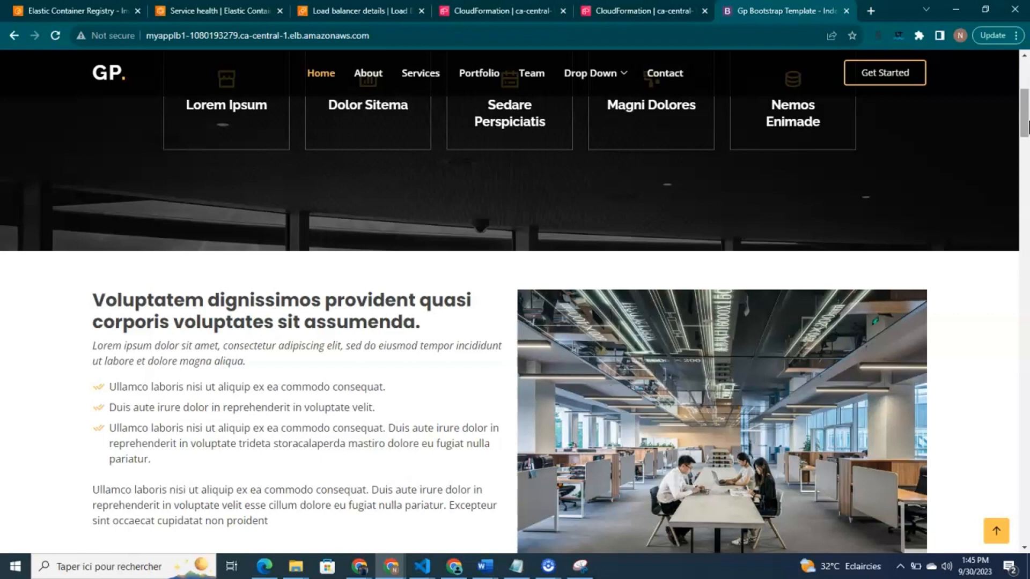
left_click_drag(1027, 127, 1027, 136)
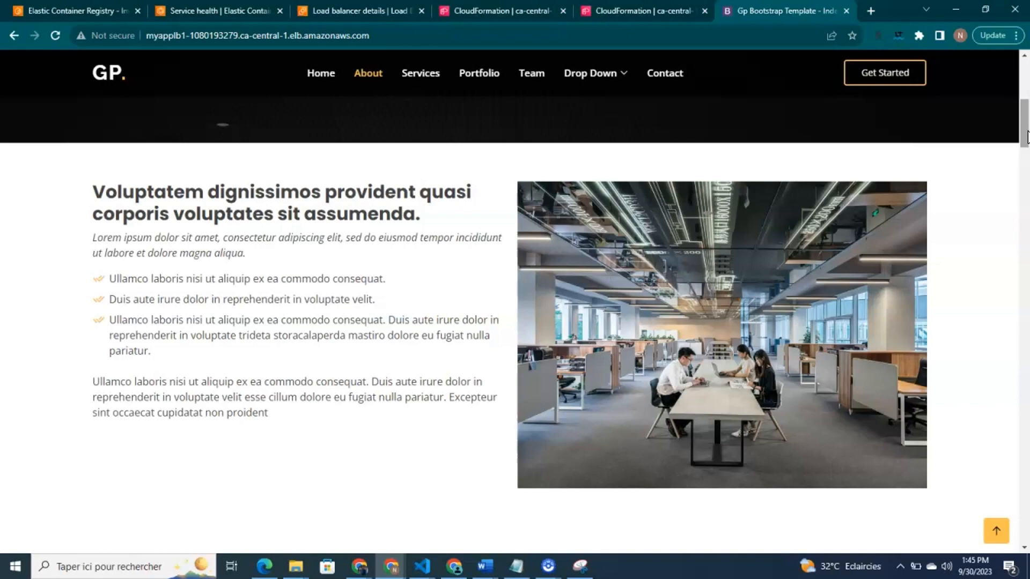
left_click_drag(1025, 141, 1026, 104)
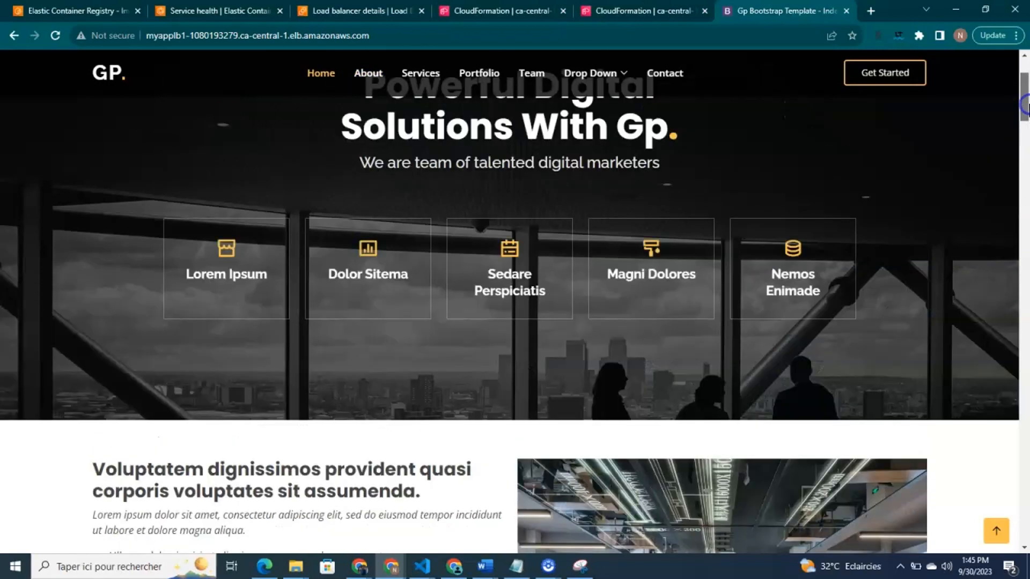